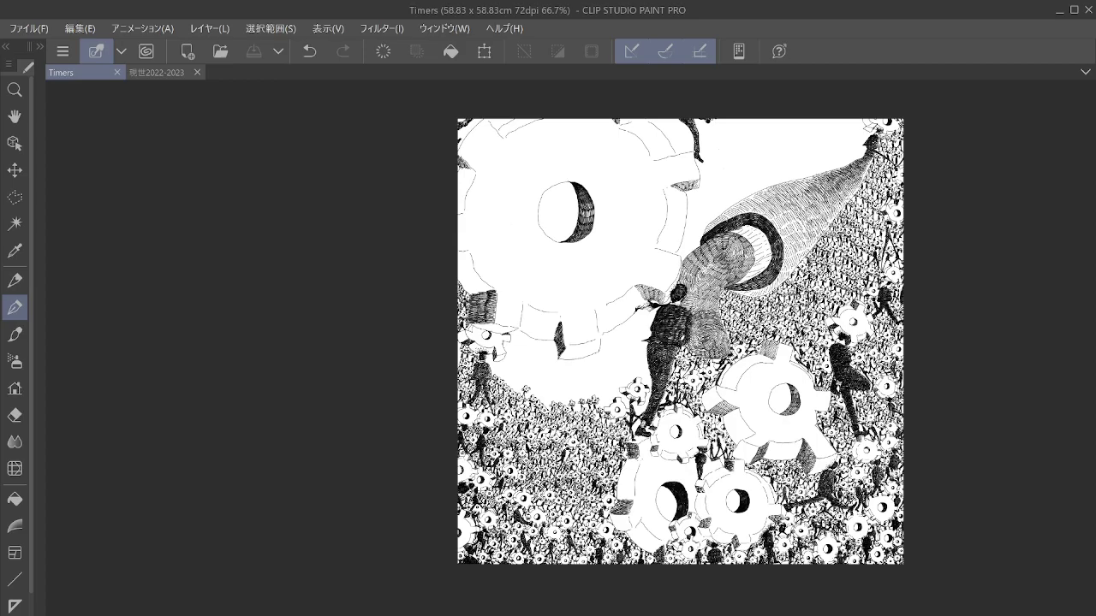
Step: Draw a small black walking figure with head, torso and striding legs in the white gap above the gear-carrying crowd
drag(534, 383, 708, 394)
scroll(708, 394, up, 5)
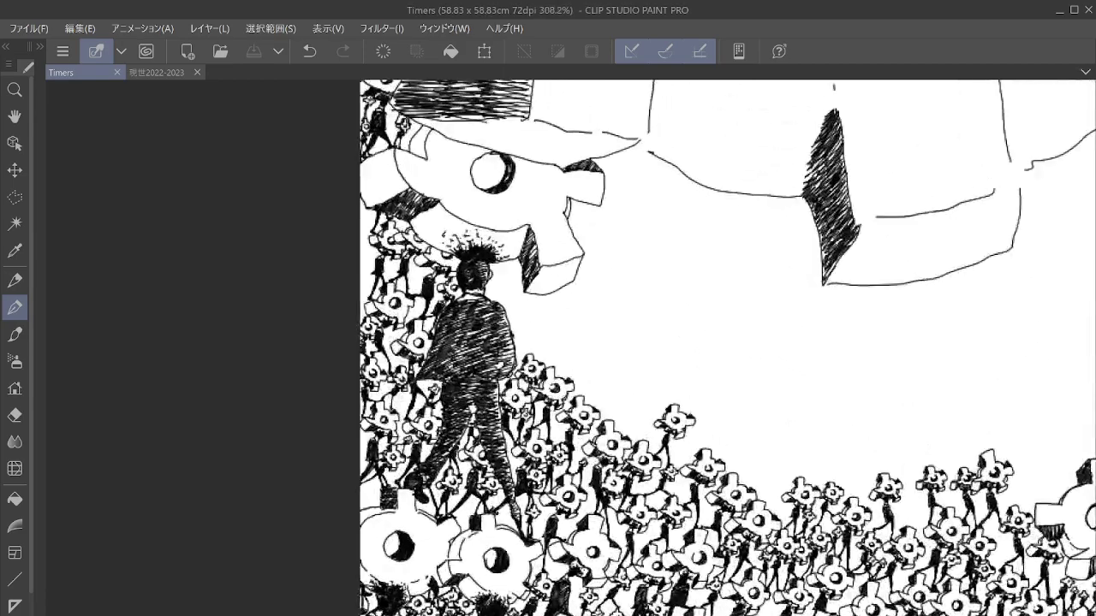
scroll(940, 556, up, 10)
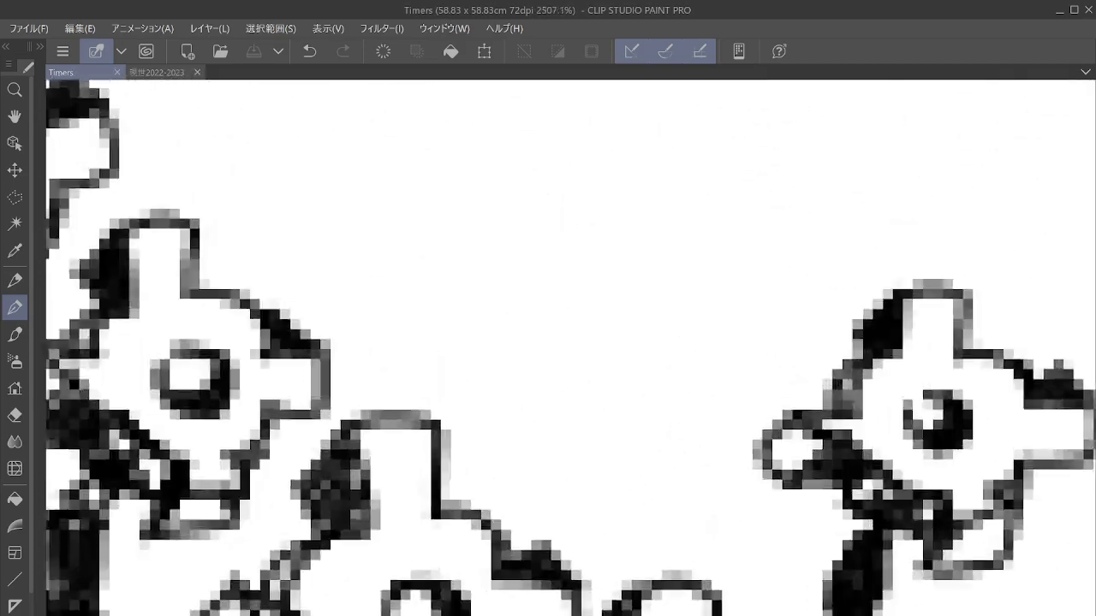
scroll(723, 441, up, 1)
mouse_move(605, 327)
mouse_down()
mouse_move(629, 310)
mouse_move(595, 328)
mouse_move(588, 313)
mouse_move(630, 295)
mouse_move(640, 310)
mouse_move(610, 290)
mouse_move(623, 253)
mouse_move(643, 240)
mouse_move(637, 302)
mouse_up()
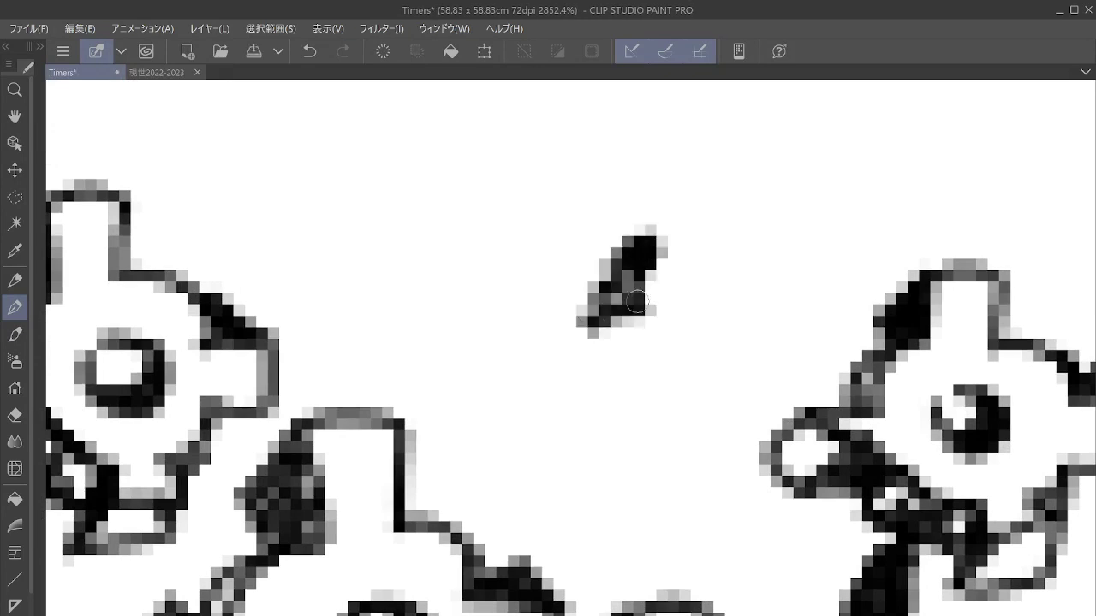
drag(647, 259, 641, 260)
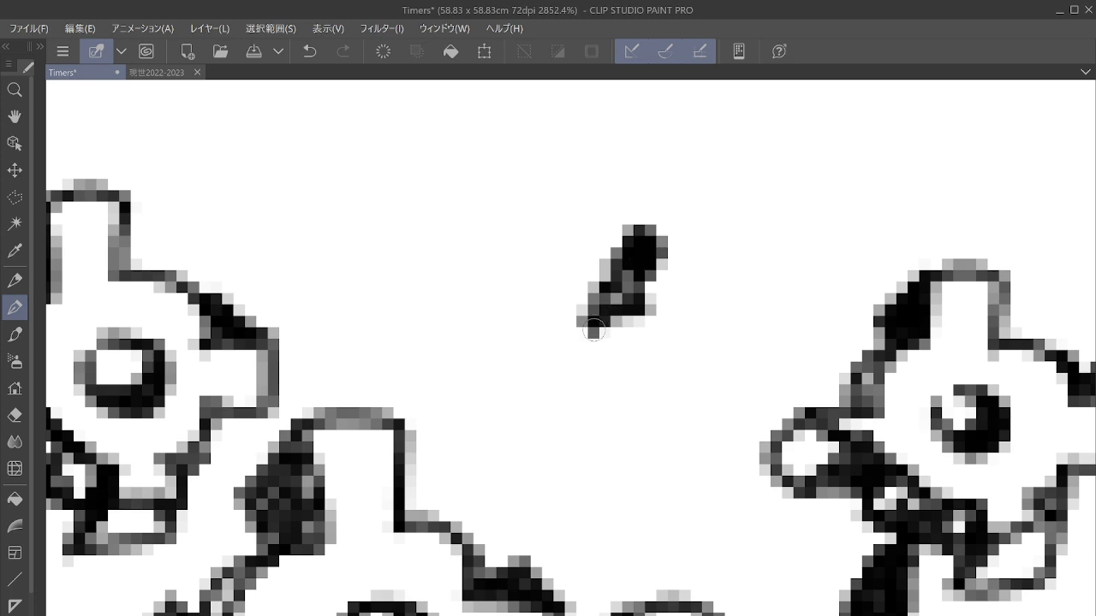
mouse_move(593, 332)
mouse_down()
mouse_move(594, 433)
mouse_move(609, 455)
mouse_move(645, 336)
mouse_move(668, 410)
mouse_move(603, 447)
mouse_move(660, 418)
mouse_move(614, 336)
mouse_move(629, 313)
mouse_move(642, 413)
mouse_move(568, 500)
mouse_move(509, 539)
mouse_move(644, 435)
mouse_move(507, 545)
mouse_move(497, 537)
mouse_move(514, 577)
mouse_up()
mouse_move(631, 432)
mouse_down()
mouse_move(662, 415)
mouse_move(639, 451)
mouse_move(650, 530)
mouse_move(638, 593)
mouse_up()
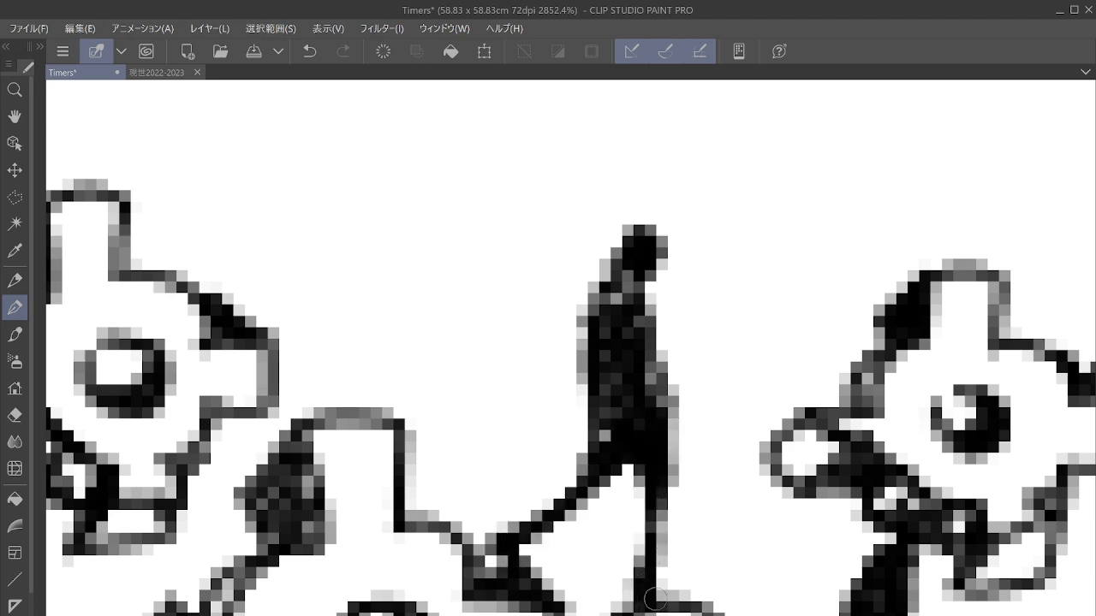
Step: Draw the short strokes around the new figure's head that form its arms and the underside of its gear
drag(655, 386, 613, 577)
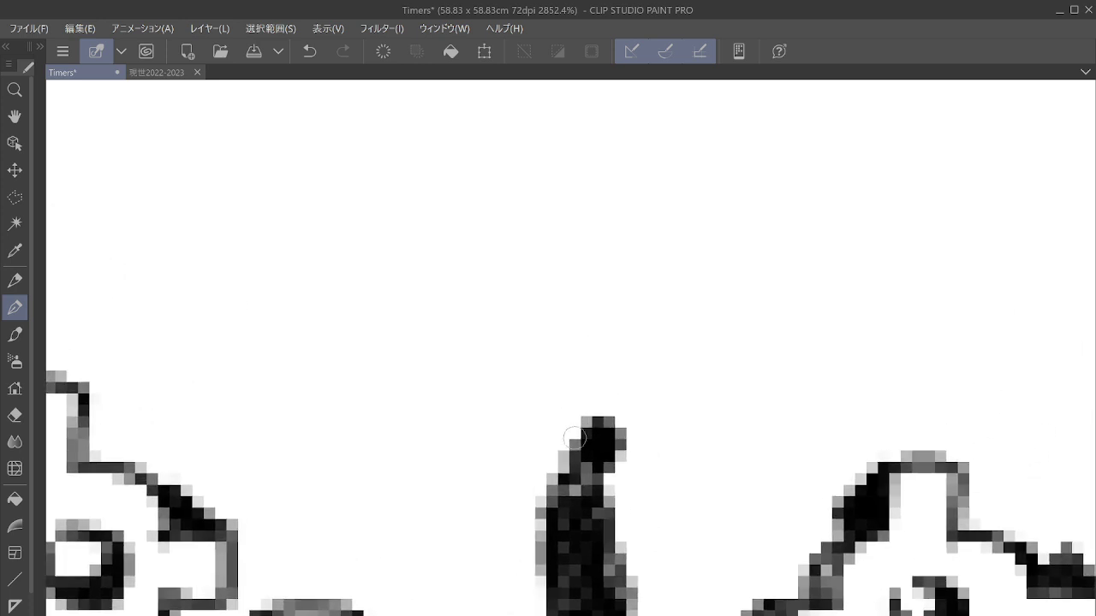
mouse_move(585, 364)
mouse_down()
mouse_move(616, 387)
mouse_move(678, 394)
mouse_up()
drag(541, 398, 668, 443)
drag(633, 396, 681, 394)
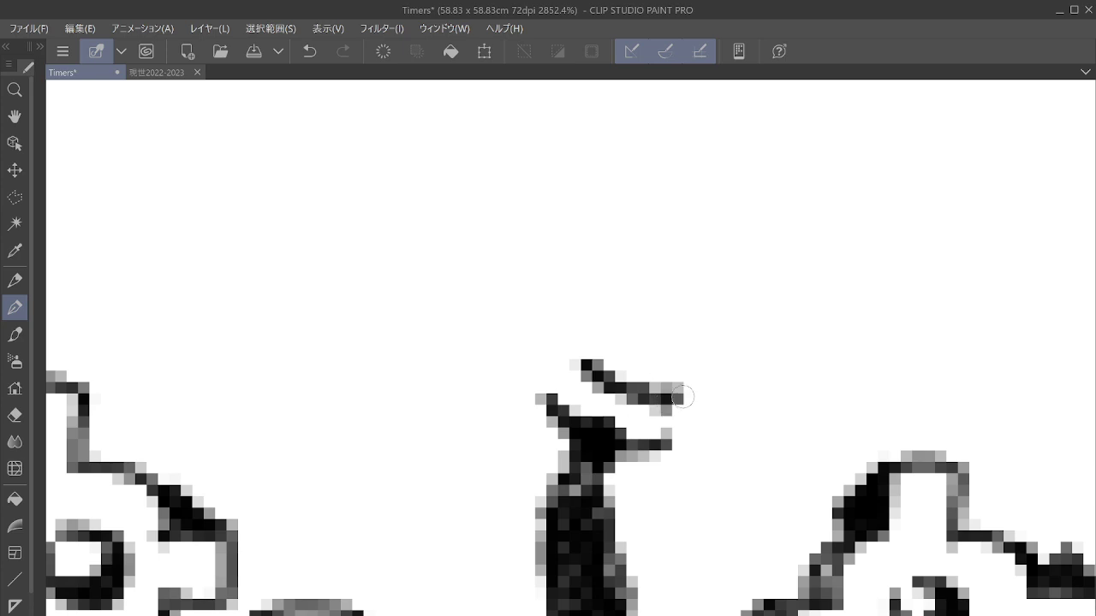
drag(656, 444, 684, 444)
mouse_move(685, 399)
mouse_down()
mouse_move(671, 455)
mouse_move(700, 462)
mouse_move(683, 416)
mouse_move(688, 458)
mouse_move(662, 498)
mouse_move(691, 416)
mouse_move(701, 455)
mouse_move(758, 432)
mouse_up()
mouse_move(667, 501)
mouse_down()
mouse_move(752, 439)
mouse_move(738, 389)
mouse_up()
Step: Draw the toothed outline of the gear above the figure's head, with shaded tooth sides and a dark crescent for the hole
mouse_move(609, 295)
mouse_down()
mouse_move(672, 328)
mouse_move(678, 271)
mouse_move(657, 262)
mouse_move(674, 317)
mouse_move(637, 318)
mouse_move(672, 289)
mouse_move(635, 315)
mouse_move(676, 269)
mouse_up()
mouse_move(591, 368)
mouse_down()
mouse_move(573, 344)
mouse_move(519, 345)
mouse_move(548, 398)
mouse_move(499, 363)
mouse_move(548, 428)
mouse_move(559, 464)
mouse_move(486, 436)
mouse_move(515, 531)
mouse_move(603, 436)
mouse_move(587, 368)
mouse_move(619, 286)
mouse_move(575, 364)
mouse_move(616, 282)
mouse_move(614, 350)
mouse_move(709, 246)
mouse_move(723, 315)
mouse_up()
mouse_move(681, 395)
mouse_down()
mouse_move(727, 389)
mouse_move(708, 455)
mouse_move(719, 451)
mouse_move(719, 411)
mouse_up()
mouse_move(724, 317)
mouse_down()
mouse_move(788, 353)
mouse_move(786, 368)
mouse_move(844, 361)
mouse_move(822, 309)
mouse_move(833, 364)
mouse_move(823, 315)
mouse_move(855, 356)
mouse_move(861, 441)
mouse_move(795, 448)
mouse_move(779, 508)
mouse_move(813, 493)
mouse_move(787, 513)
mouse_up()
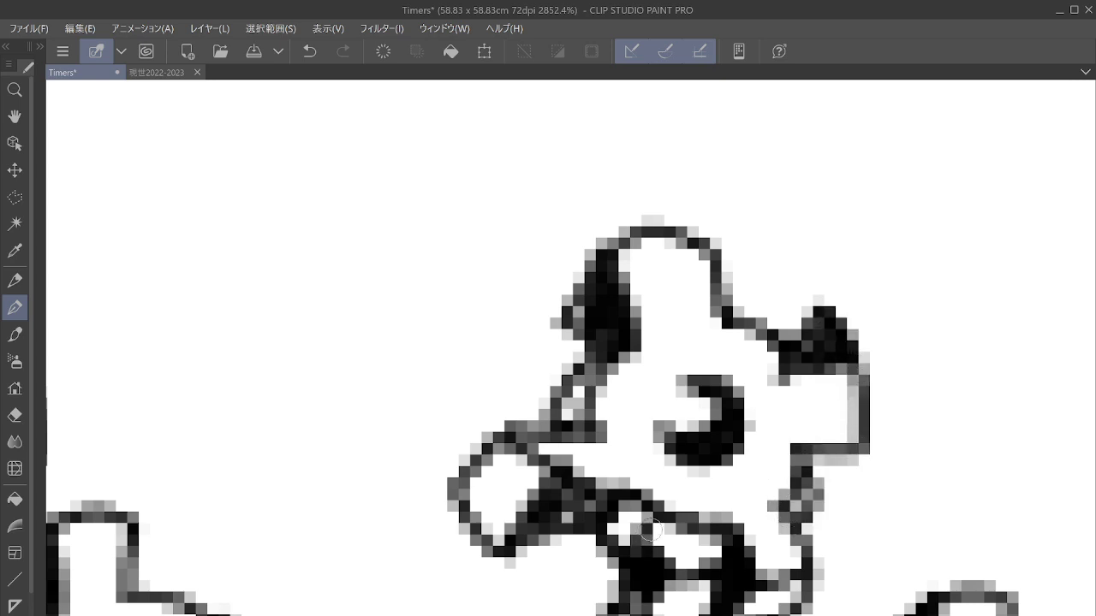
drag(651, 529, 684, 574)
drag(656, 433, 682, 447)
drag(662, 409, 716, 458)
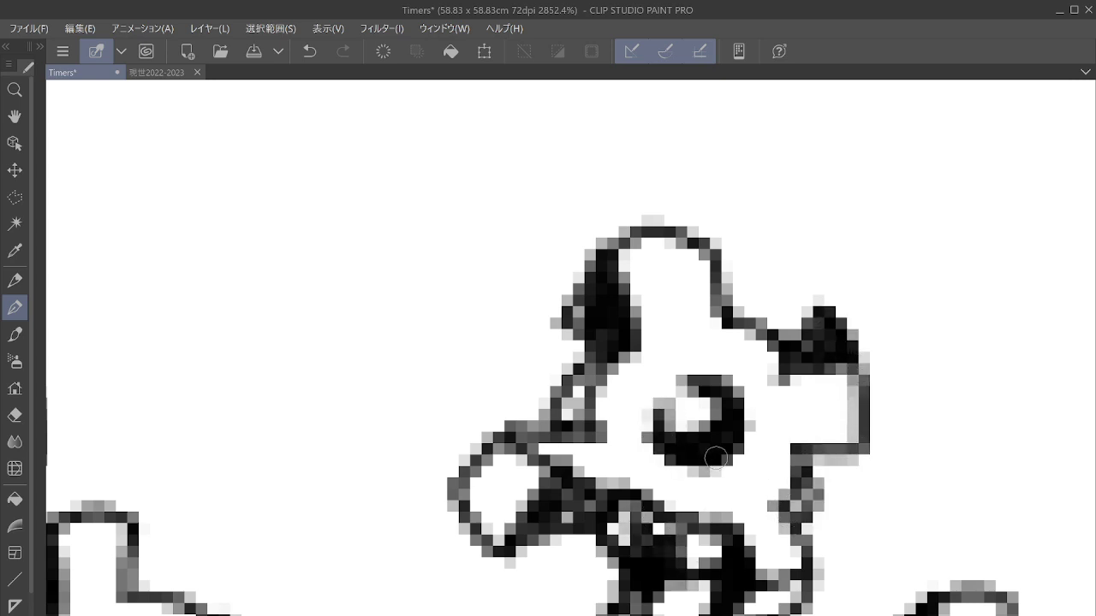
Step: Draw a second small walking figure with solid black torso and striding legs, left of the newly finished gear carrier
scroll(716, 451, down, 10)
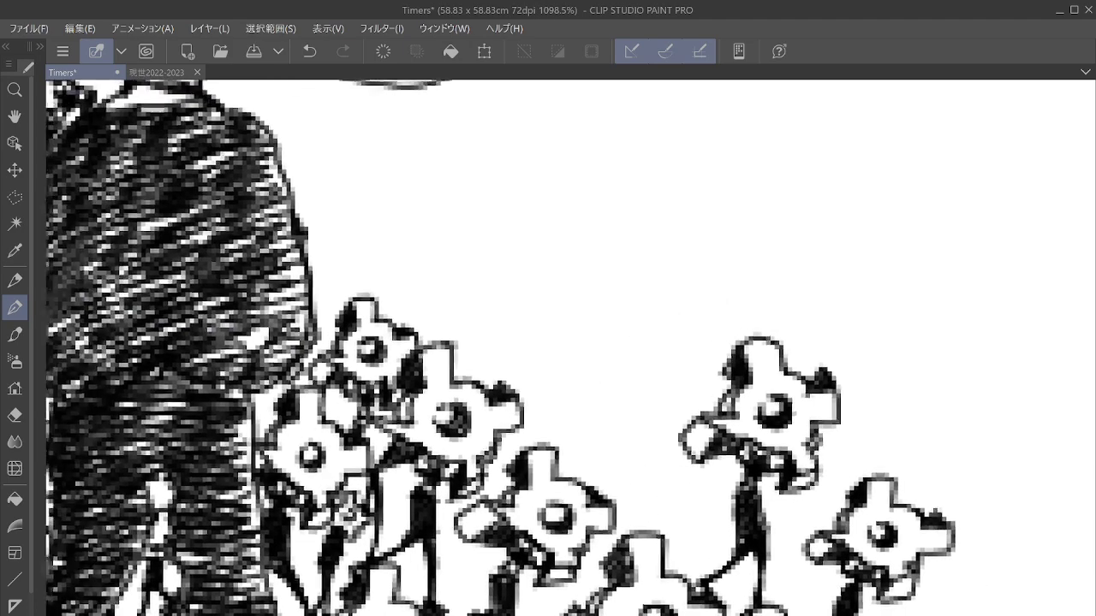
scroll(738, 525, up, 8)
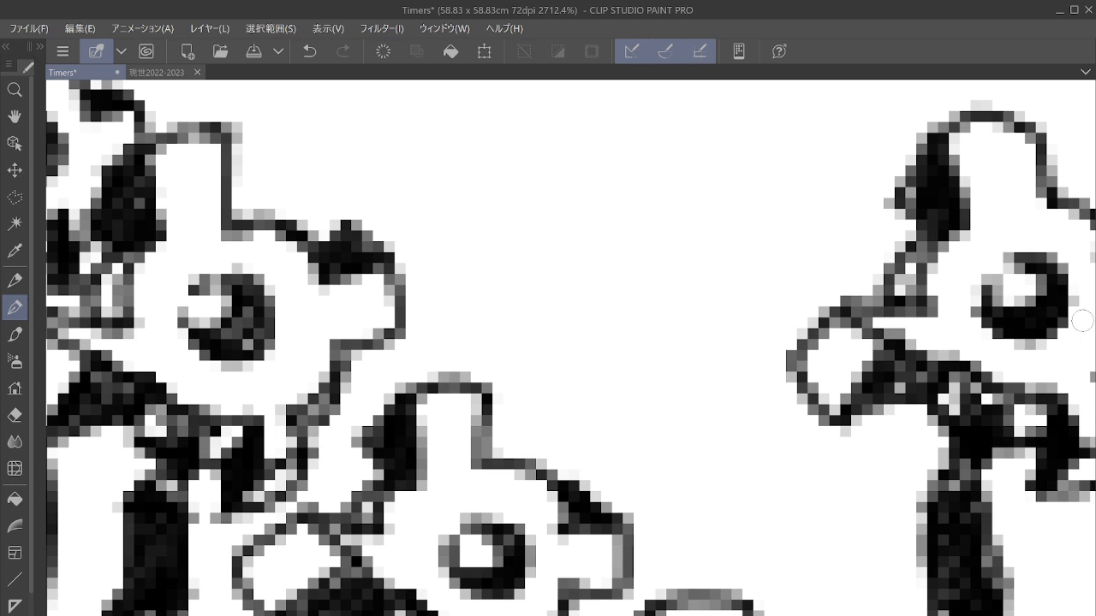
mouse_move(669, 324)
mouse_down()
mouse_move(671, 296)
mouse_move(697, 294)
mouse_move(718, 314)
mouse_move(681, 285)
mouse_move(703, 245)
mouse_move(685, 259)
mouse_move(718, 313)
mouse_move(668, 332)
mouse_move(666, 401)
mouse_move(697, 351)
mouse_move(702, 377)
mouse_move(723, 351)
mouse_move(731, 373)
mouse_move(701, 421)
mouse_move(688, 355)
mouse_move(676, 393)
mouse_move(705, 386)
mouse_move(720, 398)
mouse_move(670, 433)
mouse_move(580, 458)
mouse_move(713, 416)
mouse_move(614, 460)
mouse_move(572, 469)
mouse_up()
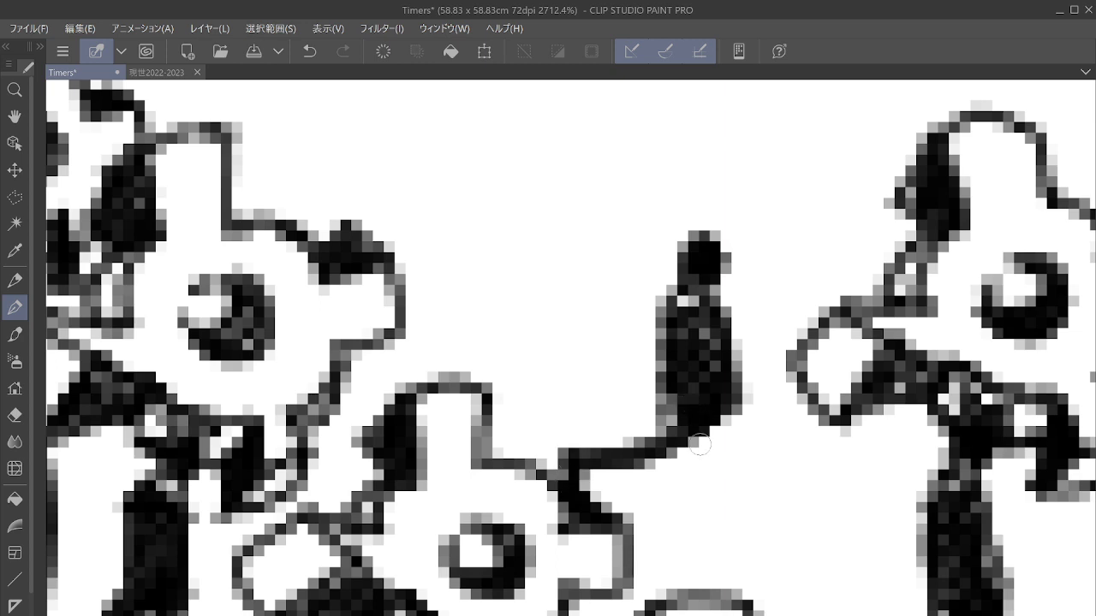
mouse_move(699, 444)
mouse_down()
mouse_move(719, 499)
mouse_move(699, 587)
mouse_up()
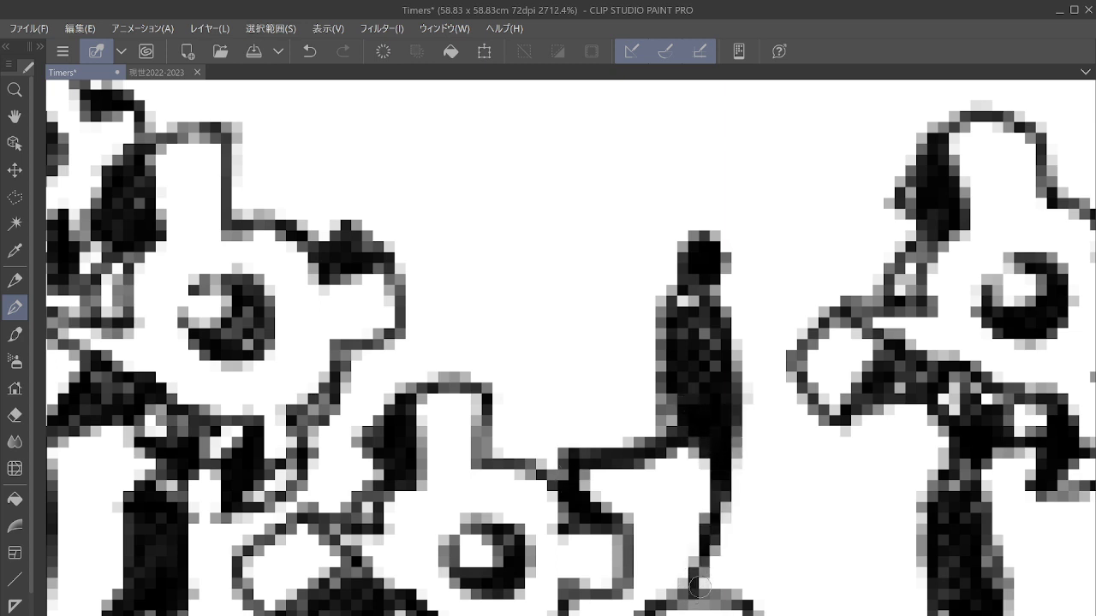
Step: Add the arms and the lower gear edge around the second figure's head
drag(705, 342, 642, 581)
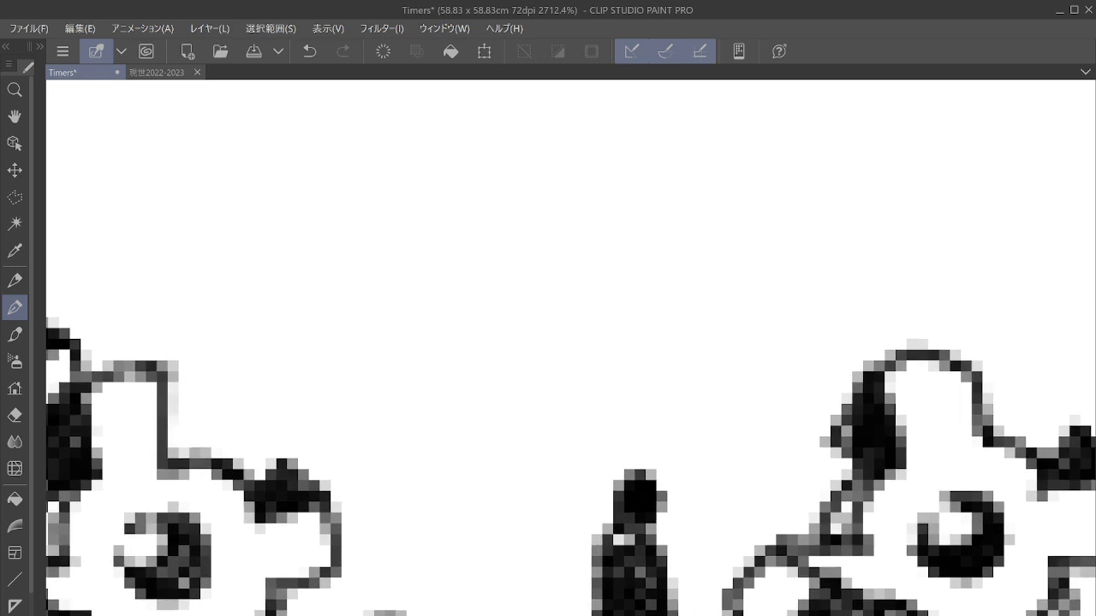
drag(627, 419, 676, 457)
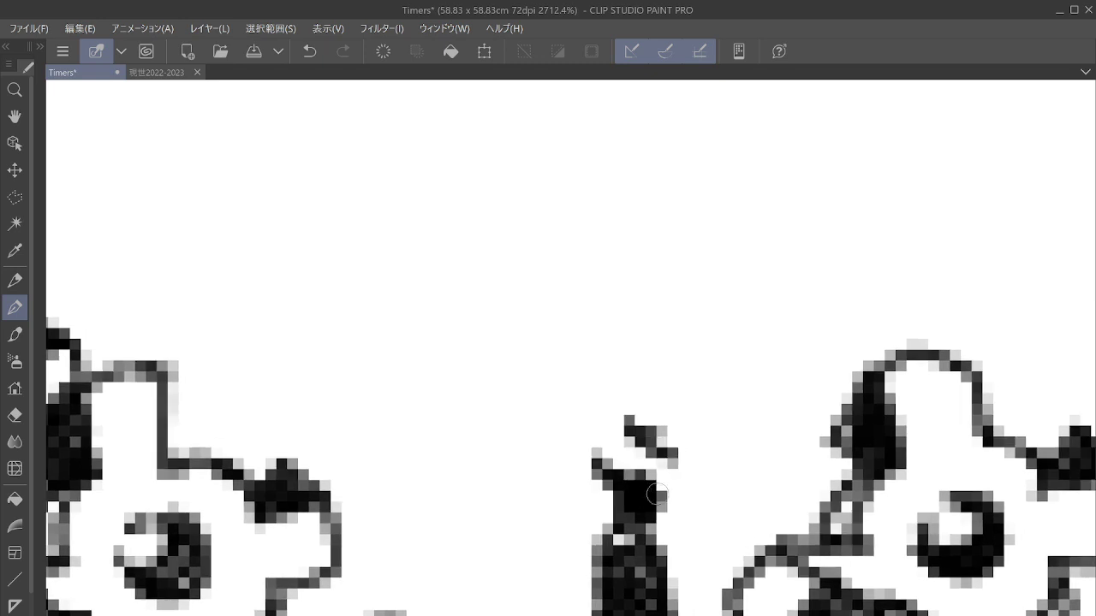
drag(656, 494, 687, 462)
mouse_move(694, 504)
mouse_down()
mouse_move(702, 467)
mouse_move(695, 533)
mouse_move(706, 483)
mouse_up()
mouse_move(698, 540)
mouse_down()
mouse_move(721, 488)
mouse_move(719, 510)
mouse_move(733, 516)
mouse_move(771, 499)
mouse_move(768, 521)
mouse_move(724, 539)
mouse_move(728, 516)
mouse_move(772, 495)
mouse_move(742, 446)
mouse_up()
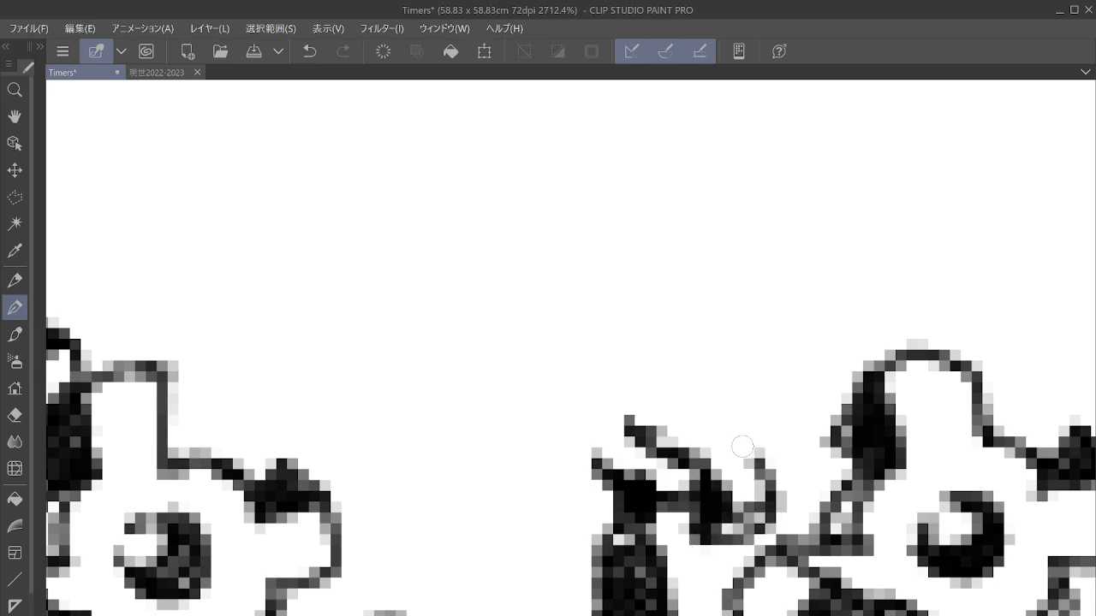
Step: Complete the second figure's gear with a crescent-shaded hole, toothed outline and blackened tooth sides
mouse_move(668, 379)
mouse_down()
mouse_move(721, 399)
mouse_move(705, 339)
mouse_move(719, 395)
mouse_move(692, 401)
mouse_move(658, 384)
mouse_move(722, 376)
mouse_move(693, 331)
mouse_move(732, 378)
mouse_move(699, 393)
mouse_move(704, 327)
mouse_up()
mouse_move(631, 426)
mouse_down()
mouse_move(588, 397)
mouse_move(540, 438)
mouse_move(594, 458)
mouse_move(605, 435)
mouse_move(582, 403)
mouse_move(584, 376)
mouse_move(576, 390)
mouse_move(531, 348)
mouse_up()
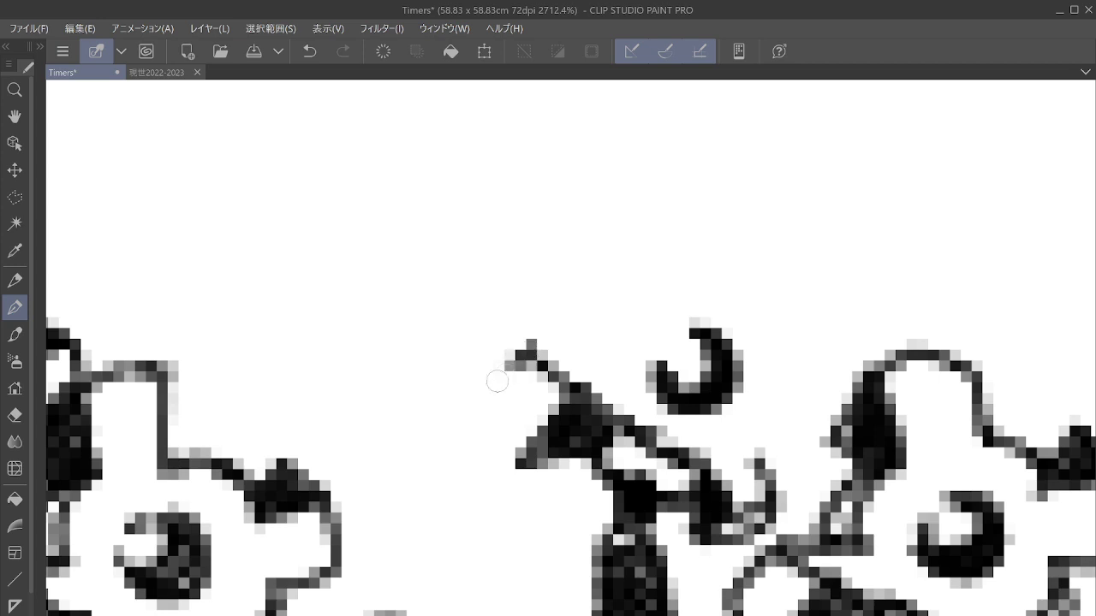
mouse_move(496, 382)
mouse_down()
mouse_move(477, 405)
mouse_move(548, 459)
mouse_up()
mouse_move(524, 356)
mouse_down()
mouse_move(626, 338)
mouse_move(609, 351)
mouse_move(631, 289)
mouse_move(577, 343)
mouse_move(633, 279)
mouse_move(641, 244)
mouse_move(622, 189)
mouse_move(589, 275)
mouse_move(614, 210)
mouse_move(633, 266)
mouse_move(626, 196)
mouse_move(681, 175)
mouse_move(730, 189)
mouse_move(720, 280)
mouse_up()
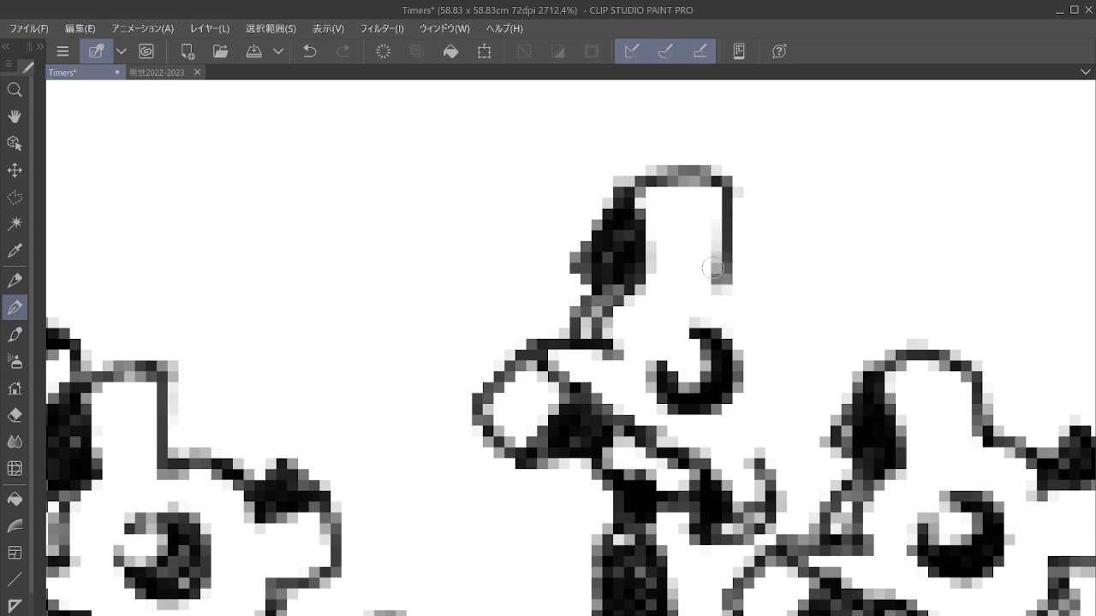
drag(664, 345, 720, 334)
mouse_move(727, 291)
mouse_down()
mouse_move(770, 310)
mouse_move(774, 332)
mouse_move(813, 331)
mouse_move(820, 293)
mouse_move(806, 297)
mouse_move(829, 336)
mouse_move(823, 396)
mouse_move(778, 402)
mouse_move(754, 445)
mouse_move(773, 463)
mouse_up()
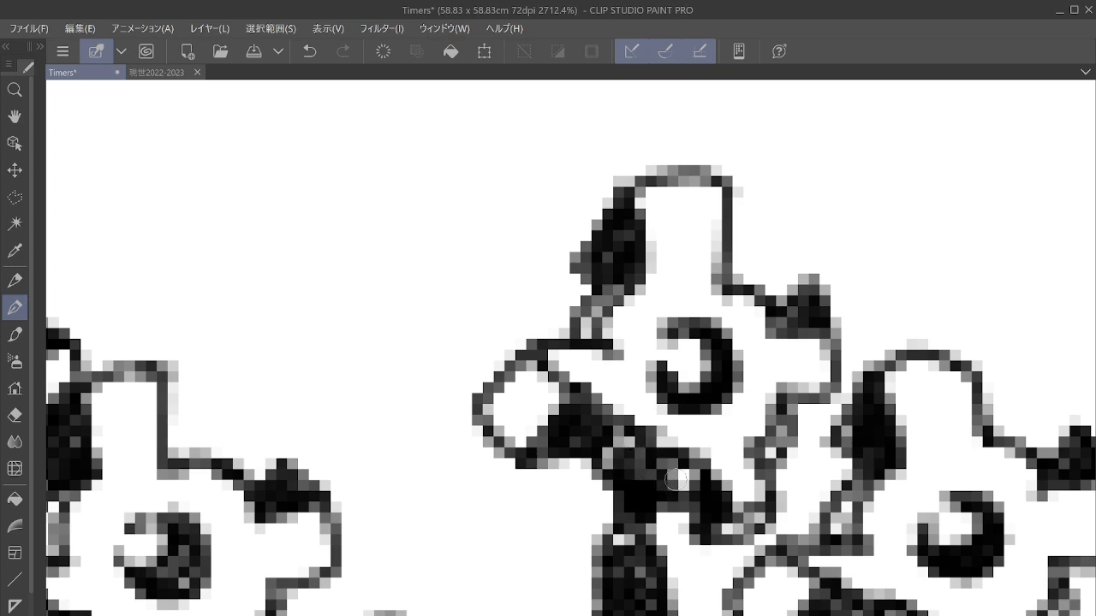
Step: Draw a third small walking figure's black head, torso and legs, left of the second gear carrier
drag(675, 480, 991, 459)
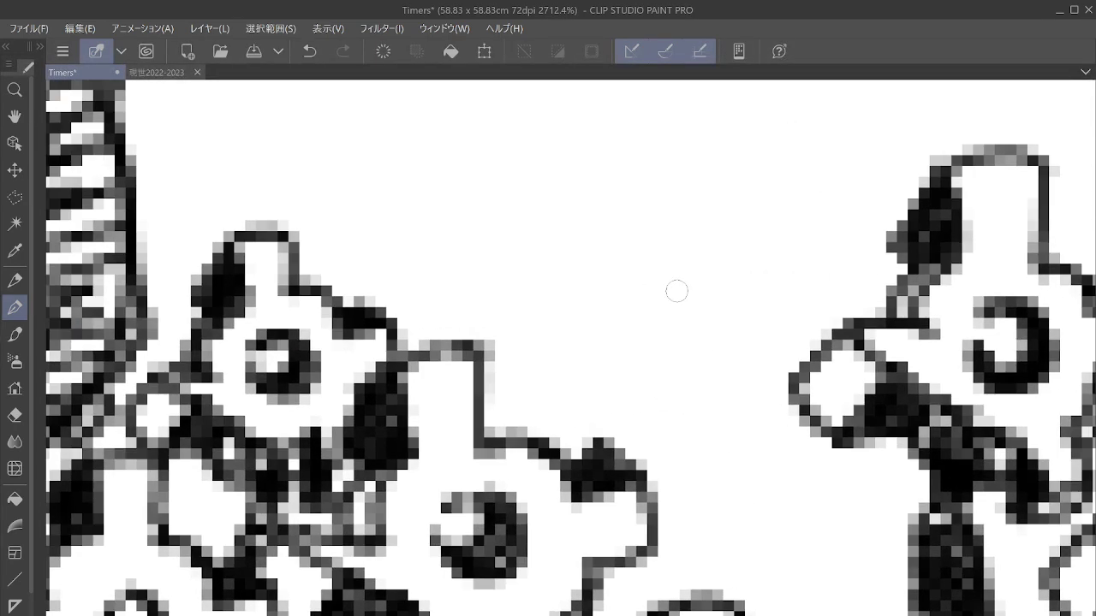
mouse_move(686, 305)
mouse_down()
mouse_move(715, 297)
mouse_move(685, 312)
mouse_move(719, 249)
mouse_move(676, 338)
mouse_move(715, 377)
mouse_move(736, 376)
mouse_move(685, 342)
mouse_move(710, 375)
mouse_move(586, 438)
mouse_move(701, 393)
mouse_move(707, 470)
mouse_move(721, 434)
mouse_move(697, 583)
mouse_move(711, 600)
mouse_up()
click(685, 281)
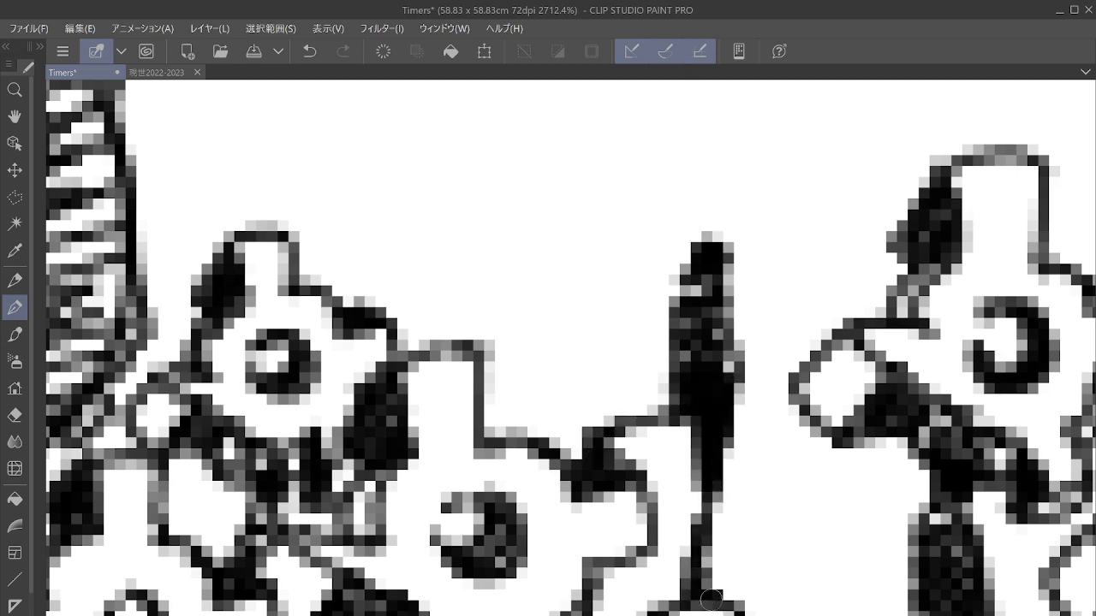
Step: Draw the third figure's arms and its overhead gear with a crescent hole, toothed outline and black tooth sides
drag(617, 248, 524, 453)
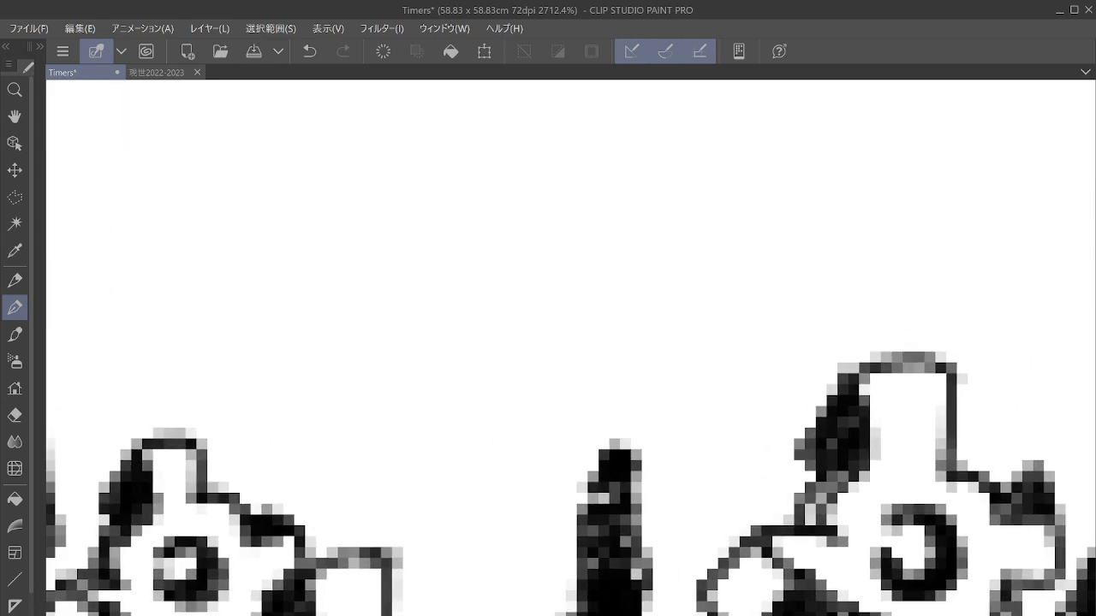
mouse_move(597, 450)
mouse_down()
mouse_move(632, 411)
mouse_move(637, 432)
mouse_move(661, 435)
mouse_move(594, 450)
mouse_move(629, 398)
mouse_move(691, 425)
mouse_up()
mouse_move(631, 469)
mouse_down()
mouse_move(681, 463)
mouse_move(677, 513)
mouse_move(692, 441)
mouse_move(753, 496)
mouse_move(733, 425)
mouse_up()
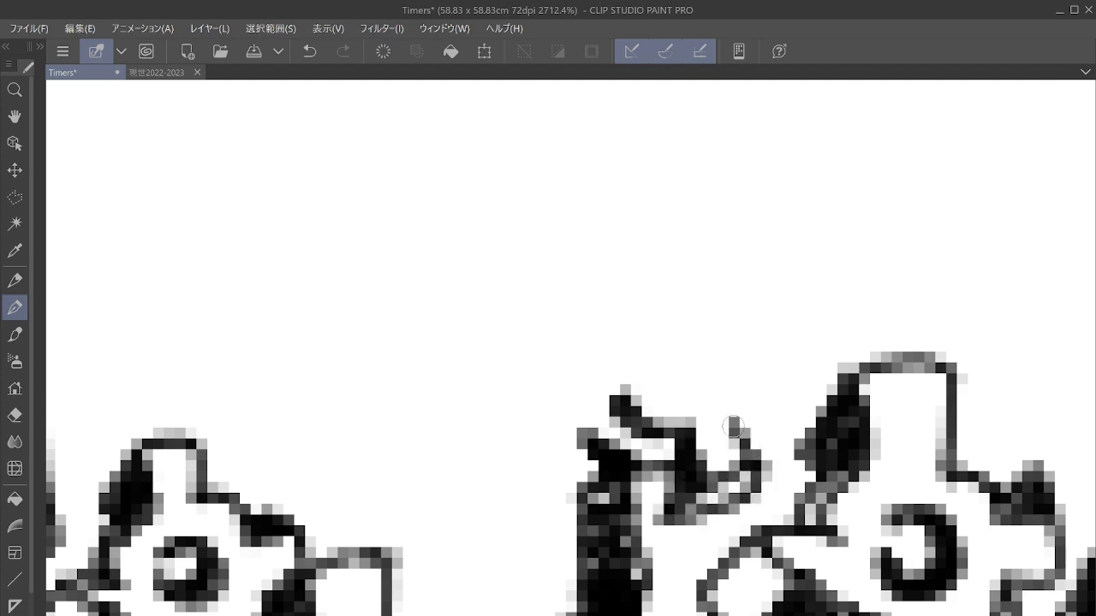
mouse_move(649, 356)
mouse_down()
mouse_move(695, 304)
mouse_move(676, 361)
mouse_move(691, 323)
mouse_up()
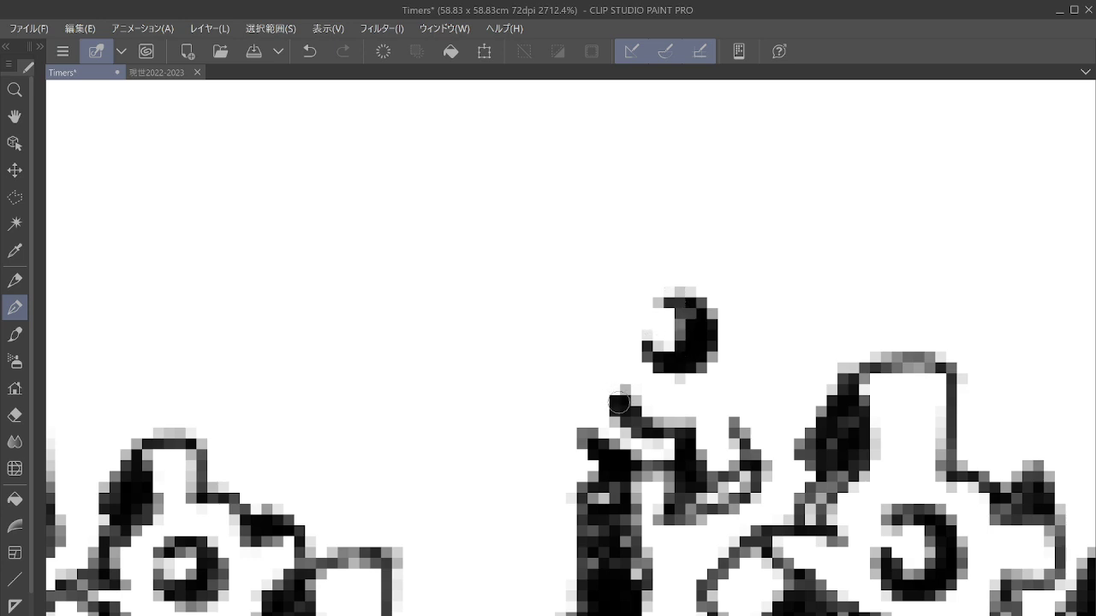
mouse_move(618, 402)
mouse_down()
mouse_move(518, 447)
mouse_move(599, 406)
mouse_move(538, 383)
mouse_move(550, 379)
mouse_move(469, 411)
mouse_move(548, 342)
mouse_move(591, 338)
mouse_move(609, 273)
mouse_up()
mouse_move(609, 272)
mouse_down()
mouse_move(551, 333)
mouse_move(603, 197)
mouse_move(557, 261)
mouse_move(609, 249)
mouse_move(606, 192)
mouse_move(702, 224)
mouse_move(702, 259)
mouse_move(746, 274)
mouse_move(788, 267)
mouse_move(804, 295)
mouse_move(809, 366)
mouse_move(746, 402)
mouse_move(740, 428)
mouse_up()
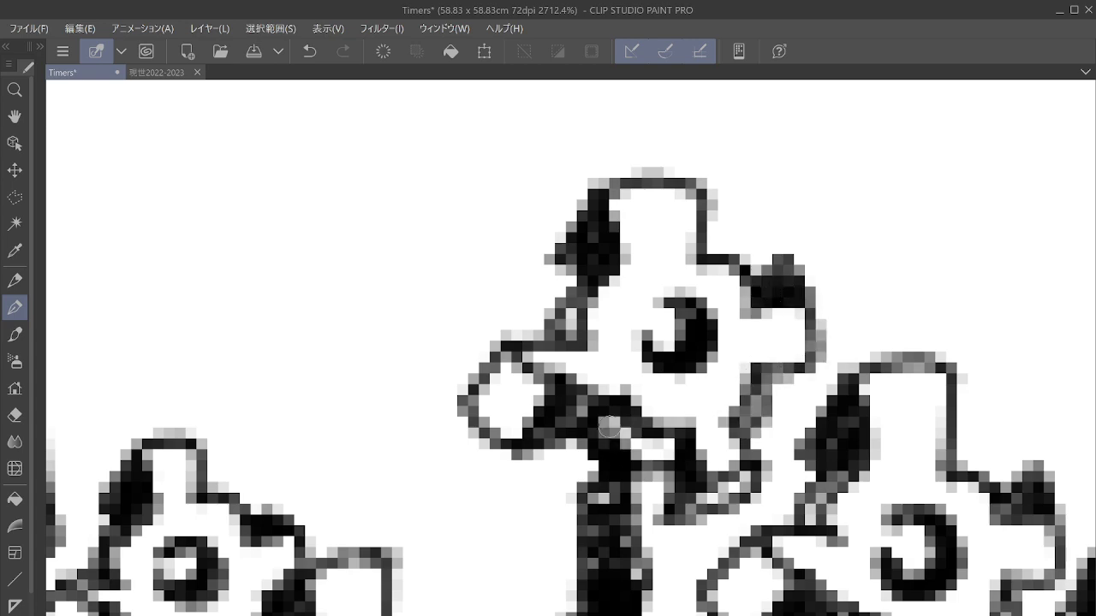
Step: Draw a fourth small striding figure in solid black, left of the third gear carrier
mouse_move(647, 435)
mouse_down()
mouse_move(837, 411)
mouse_move(930, 413)
mouse_up()
scroll(728, 484, up, 1)
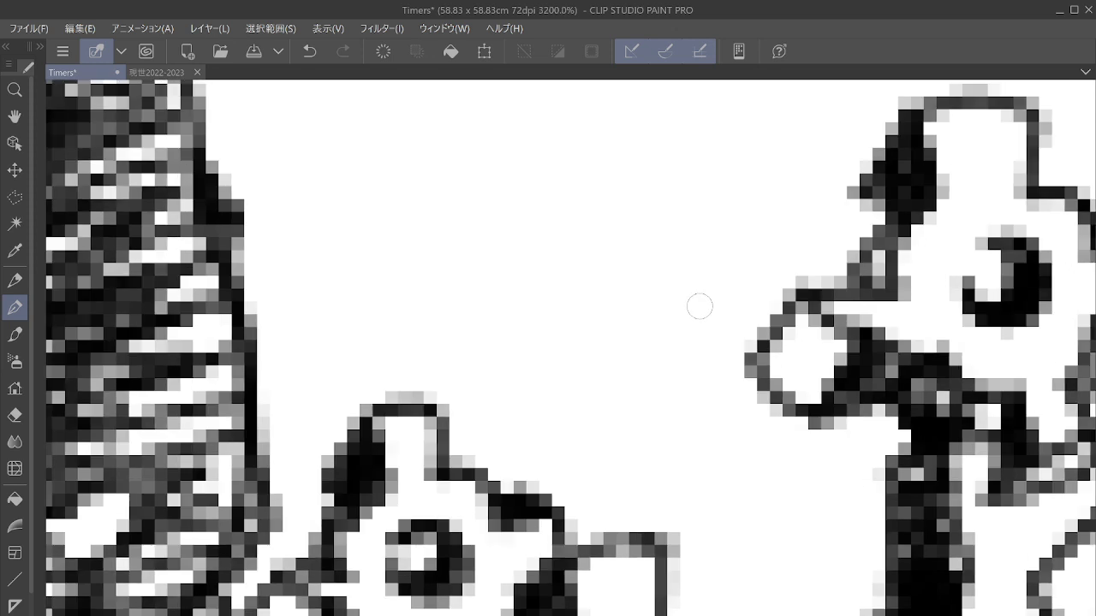
mouse_move(694, 297)
mouse_down()
mouse_move(674, 317)
mouse_move(717, 244)
mouse_move(721, 295)
mouse_up()
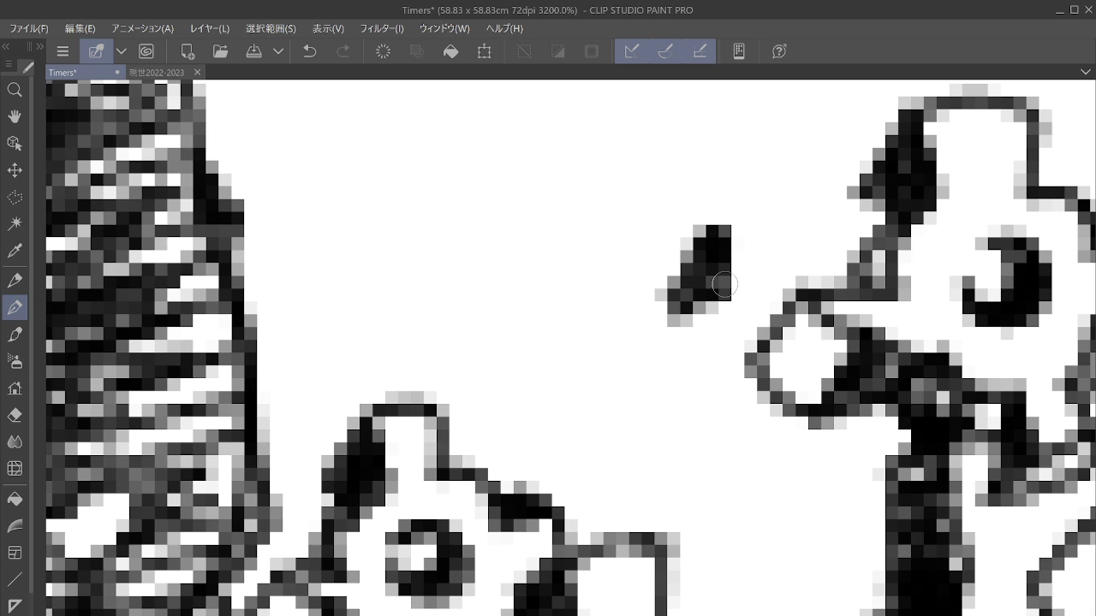
mouse_move(698, 295)
mouse_down()
mouse_move(676, 373)
mouse_move(719, 321)
mouse_move(689, 394)
mouse_move(689, 348)
mouse_move(723, 377)
mouse_move(621, 512)
mouse_move(673, 460)
mouse_move(608, 525)
mouse_move(717, 445)
mouse_move(736, 385)
mouse_move(707, 606)
mouse_up()
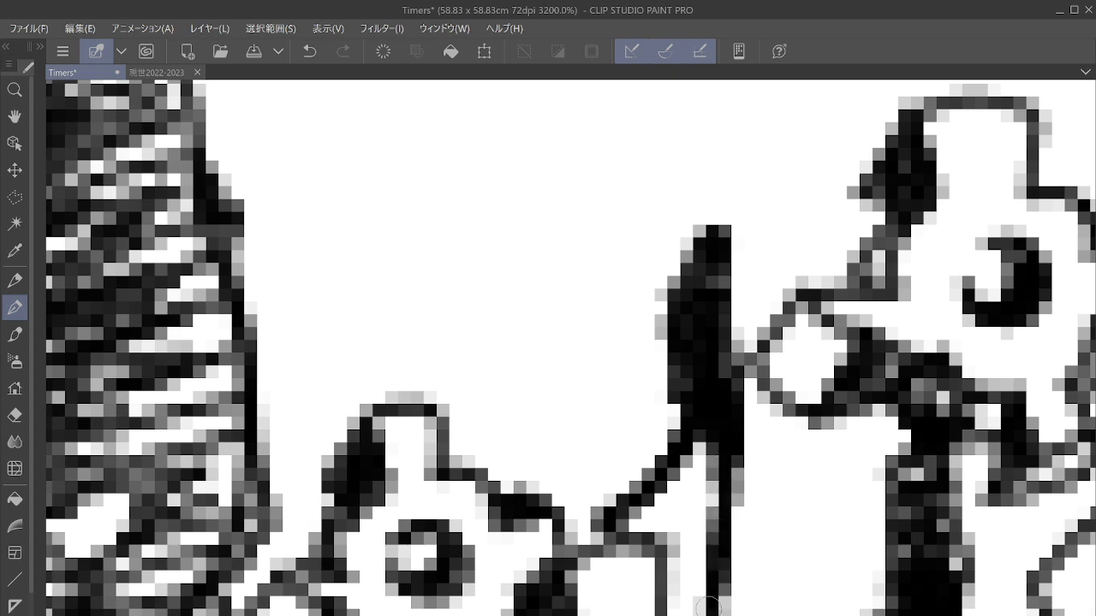
Step: Draw the fourth figure's arms and the toothed gear it carries, including the crescent hole and shaded sides
drag(571, 256, 522, 483)
mouse_move(653, 464)
mouse_down()
mouse_move(677, 433)
mouse_move(655, 441)
mouse_move(672, 479)
mouse_move(707, 473)
mouse_move(726, 441)
mouse_move(714, 509)
mouse_move(771, 475)
mouse_move(765, 435)
mouse_up()
mouse_move(670, 360)
mouse_down()
mouse_move(729, 348)
mouse_move(698, 379)
mouse_move(719, 368)
mouse_move(721, 324)
mouse_move(706, 371)
mouse_up()
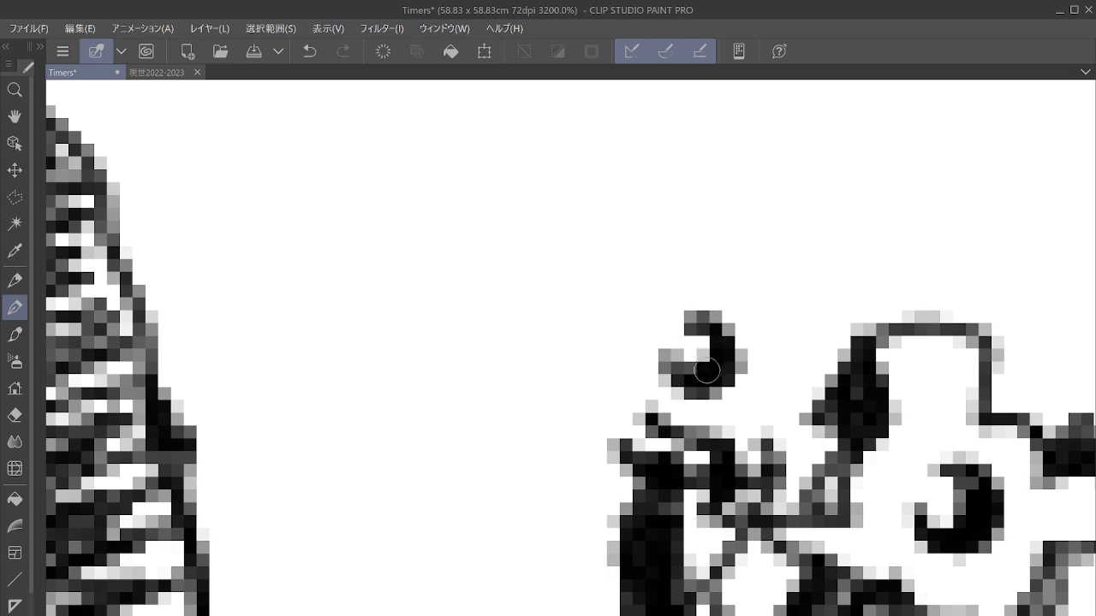
mouse_move(645, 414)
mouse_down()
mouse_move(548, 445)
mouse_move(629, 420)
mouse_move(574, 428)
mouse_up()
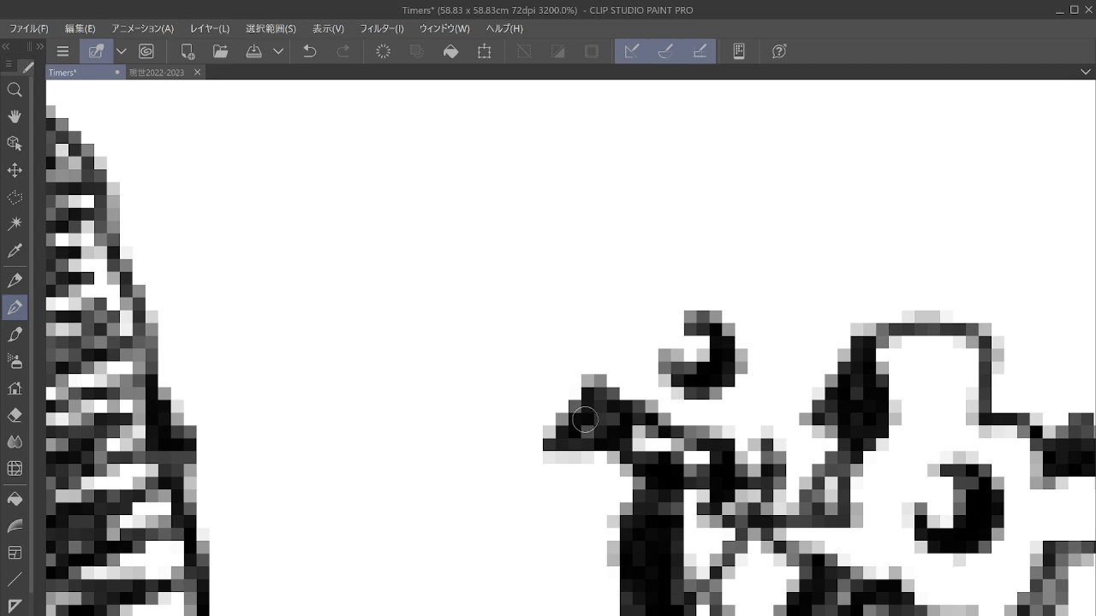
mouse_move(593, 377)
mouse_down()
mouse_move(537, 339)
mouse_move(565, 445)
mouse_move(649, 276)
mouse_move(595, 329)
mouse_move(575, 275)
mouse_move(623, 267)
mouse_move(638, 205)
mouse_move(822, 325)
mouse_move(813, 296)
mouse_move(841, 363)
mouse_move(764, 392)
mouse_move(775, 449)
mouse_move(661, 452)
mouse_move(667, 495)
mouse_move(893, 308)
mouse_move(954, 330)
mouse_up()
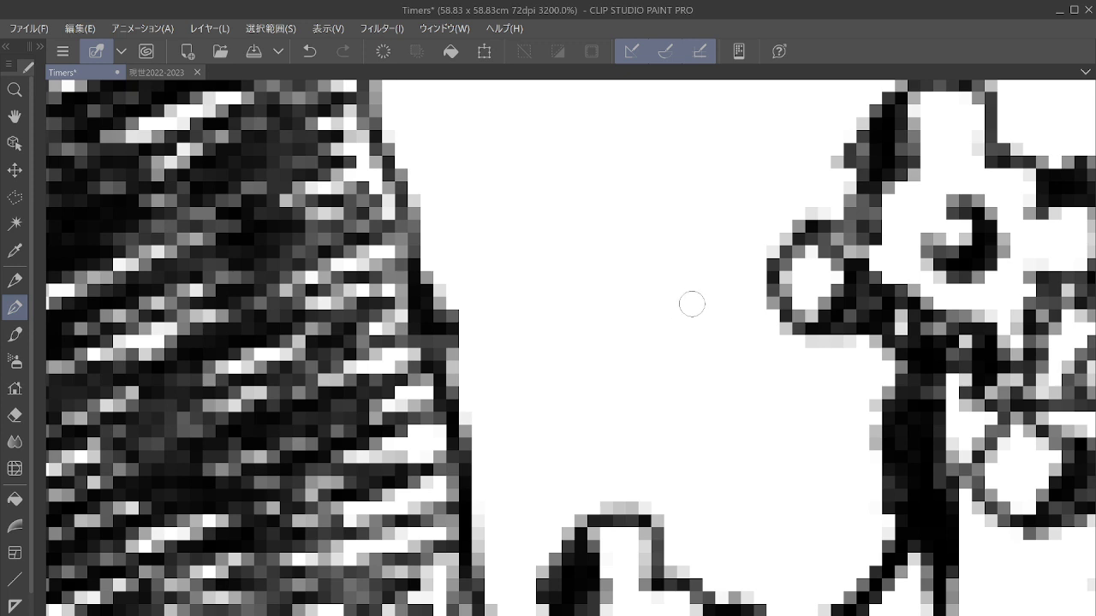
Step: Draw a fifth small walking figure's body and legs between the large hatched man and the fourth gear carrier
mouse_move(692, 304)
mouse_down()
mouse_move(677, 276)
mouse_move(697, 238)
mouse_move(698, 289)
mouse_move(690, 256)
mouse_move(699, 246)
mouse_move(683, 287)
mouse_move(665, 291)
mouse_move(665, 389)
mouse_move(710, 381)
mouse_move(714, 299)
mouse_move(726, 372)
mouse_move(713, 363)
mouse_move(725, 354)
mouse_move(692, 386)
mouse_move(691, 318)
mouse_move(683, 383)
mouse_move(722, 347)
mouse_up()
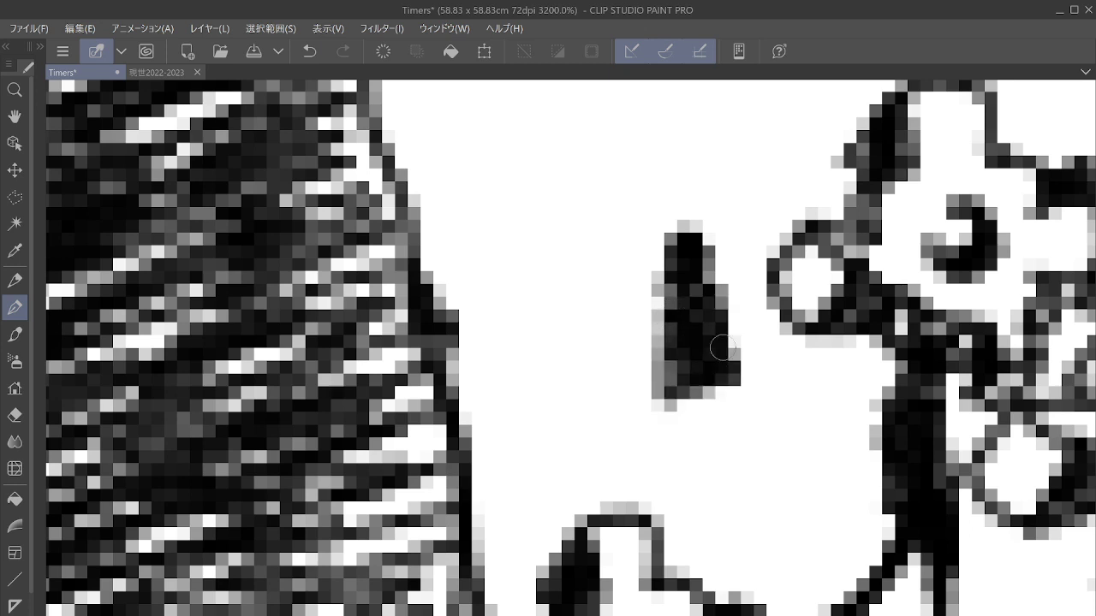
mouse_move(686, 389)
mouse_down()
mouse_move(641, 476)
mouse_move(657, 471)
mouse_move(706, 377)
mouse_move(598, 506)
mouse_move(640, 502)
mouse_move(693, 408)
mouse_move(717, 449)
mouse_move(724, 383)
mouse_move(752, 599)
mouse_up()
scroll(813, 349, down, 2)
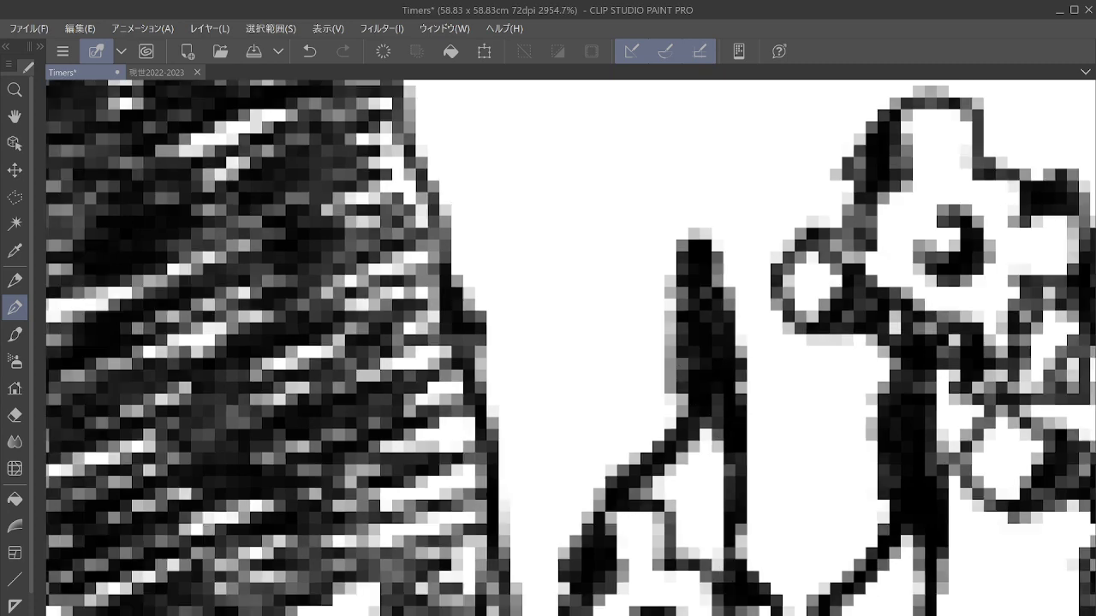
Step: Draw the fifth figure's arms and its overhead gear with a crescent hole, toothed outline and black shaded sides
drag(788, 193, 694, 428)
scroll(693, 428, up, 2)
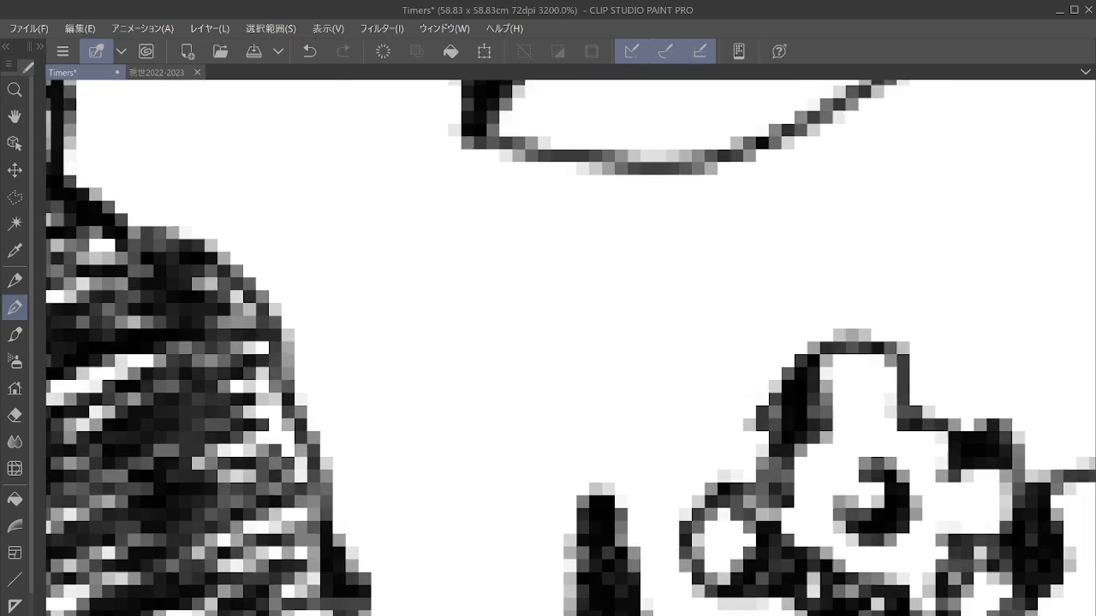
drag(551, 495, 596, 511)
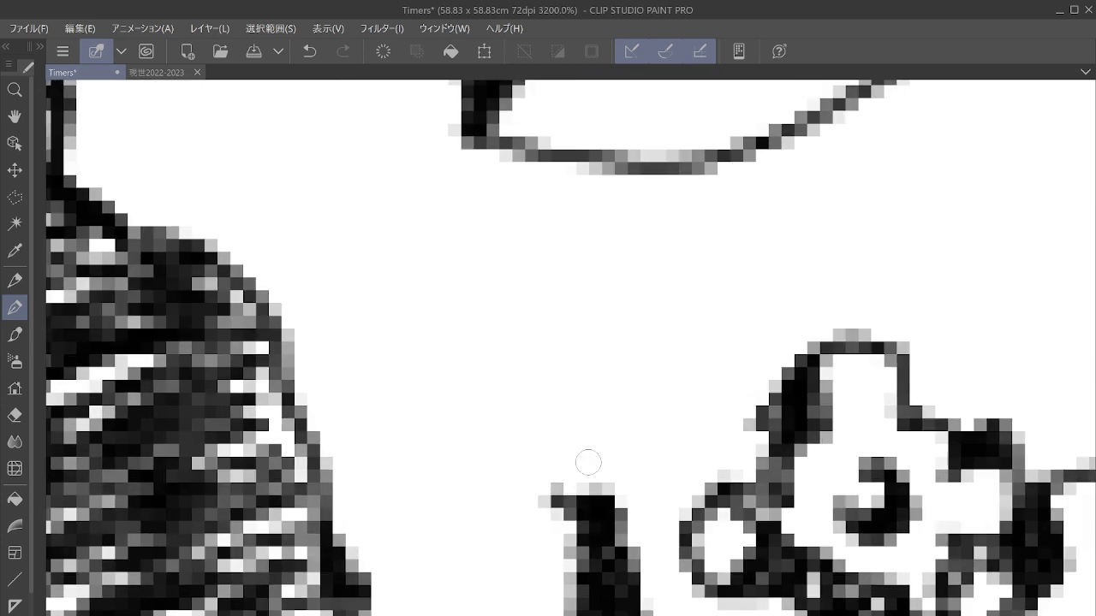
drag(568, 430, 657, 464)
drag(545, 470, 568, 502)
drag(634, 464, 667, 473)
mouse_move(627, 505)
mouse_down()
mouse_move(657, 486)
mouse_move(654, 532)
mouse_up()
mouse_move(674, 469)
mouse_down()
mouse_move(653, 546)
mouse_move(686, 524)
mouse_up()
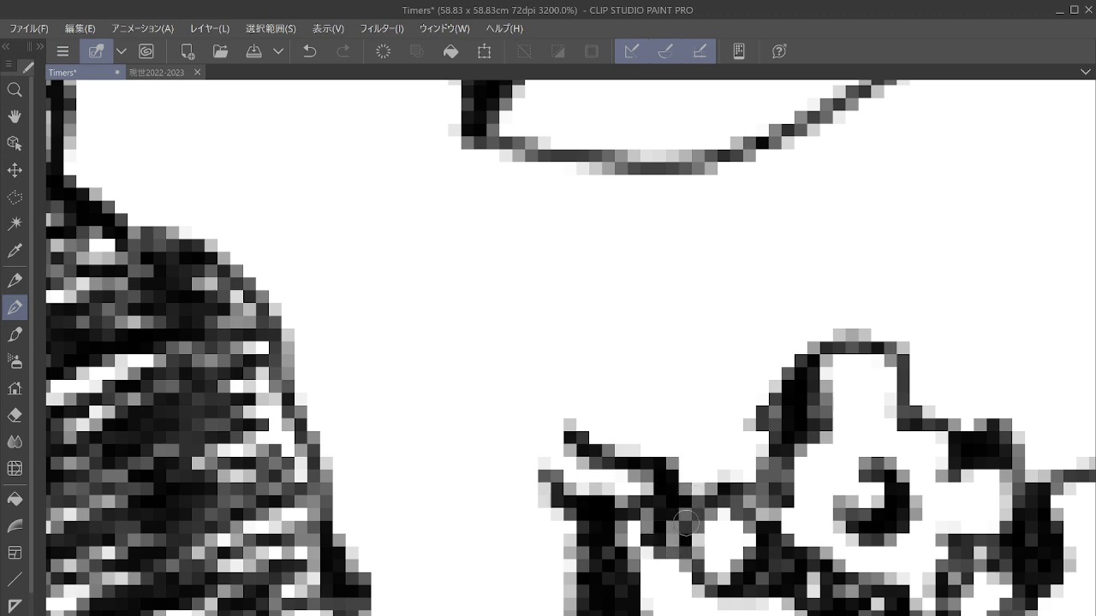
drag(719, 476, 709, 462)
mouse_move(614, 378)
mouse_down()
mouse_move(673, 383)
mouse_move(667, 357)
mouse_move(657, 409)
mouse_move(662, 348)
mouse_move(680, 374)
mouse_move(660, 396)
mouse_move(629, 397)
mouse_move(665, 372)
mouse_up()
mouse_move(566, 435)
mouse_down()
mouse_move(482, 457)
mouse_move(556, 466)
mouse_move(509, 428)
mouse_move(489, 462)
mouse_move(514, 403)
mouse_move(424, 385)
mouse_move(472, 439)
mouse_move(545, 379)
mouse_move(537, 364)
mouse_move(576, 310)
mouse_move(563, 229)
mouse_move(557, 278)
mouse_move(657, 224)
mouse_move(703, 305)
mouse_move(710, 347)
mouse_move(754, 325)
mouse_move(766, 359)
mouse_move(724, 410)
mouse_move(710, 454)
mouse_move(616, 492)
mouse_move(569, 466)
mouse_move(610, 394)
mouse_move(647, 397)
mouse_move(746, 347)
mouse_up()
Step: Draw a sixth gear-carrying figure squeezed between the large hatched man's back and the fifth figure, partly hidden behind its gear
scroll(648, 397, down, 4)
drag(674, 539, 686, 418)
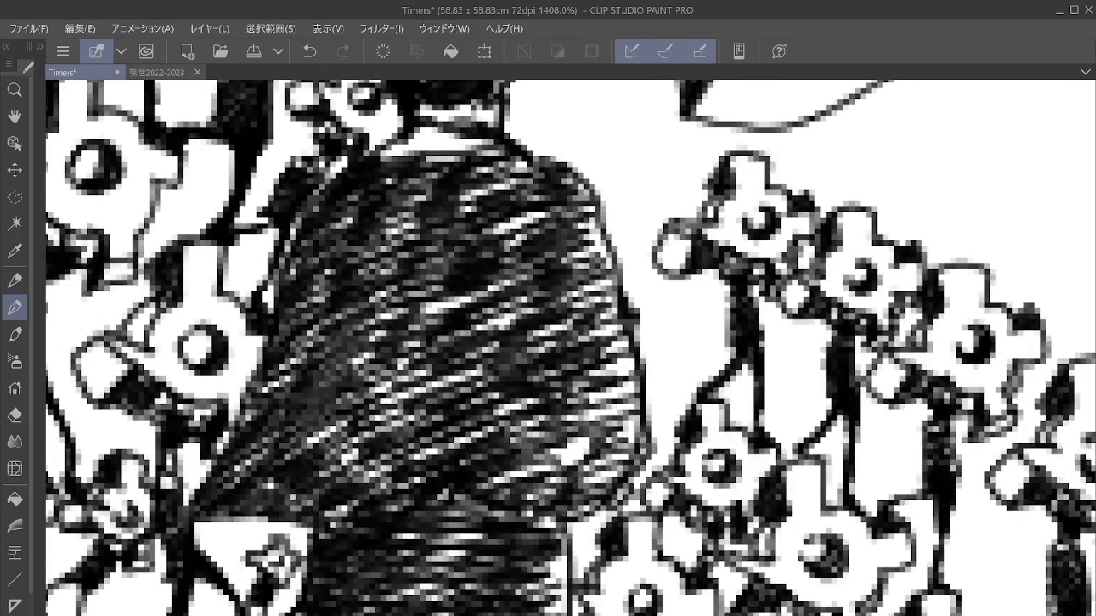
scroll(687, 418, up, 4)
mouse_move(608, 353)
mouse_down()
mouse_move(600, 328)
mouse_move(613, 317)
mouse_move(596, 297)
mouse_move(628, 311)
mouse_move(605, 294)
mouse_move(600, 250)
mouse_move(650, 399)
mouse_move(648, 410)
mouse_move(617, 369)
mouse_move(630, 416)
mouse_move(611, 325)
mouse_move(600, 423)
mouse_move(636, 406)
mouse_move(607, 443)
mouse_move(600, 553)
mouse_move(622, 456)
mouse_move(566, 583)
mouse_move(582, 572)
mouse_move(645, 420)
mouse_move(641, 494)
mouse_up()
mouse_move(600, 237)
mouse_down()
mouse_move(501, 451)
mouse_move(557, 404)
mouse_move(569, 463)
mouse_move(569, 428)
mouse_move(566, 495)
mouse_move(582, 437)
mouse_move(629, 432)
mouse_move(638, 413)
mouse_move(614, 392)
mouse_up()
mouse_move(516, 326)
mouse_down()
mouse_move(545, 362)
mouse_move(552, 317)
mouse_move(529, 356)
mouse_move(562, 335)
mouse_up()
mouse_move(444, 315)
mouse_down()
mouse_move(476, 271)
mouse_move(453, 215)
mouse_move(446, 262)
mouse_move(457, 210)
mouse_move(468, 249)
mouse_move(478, 205)
mouse_move(527, 205)
mouse_up()
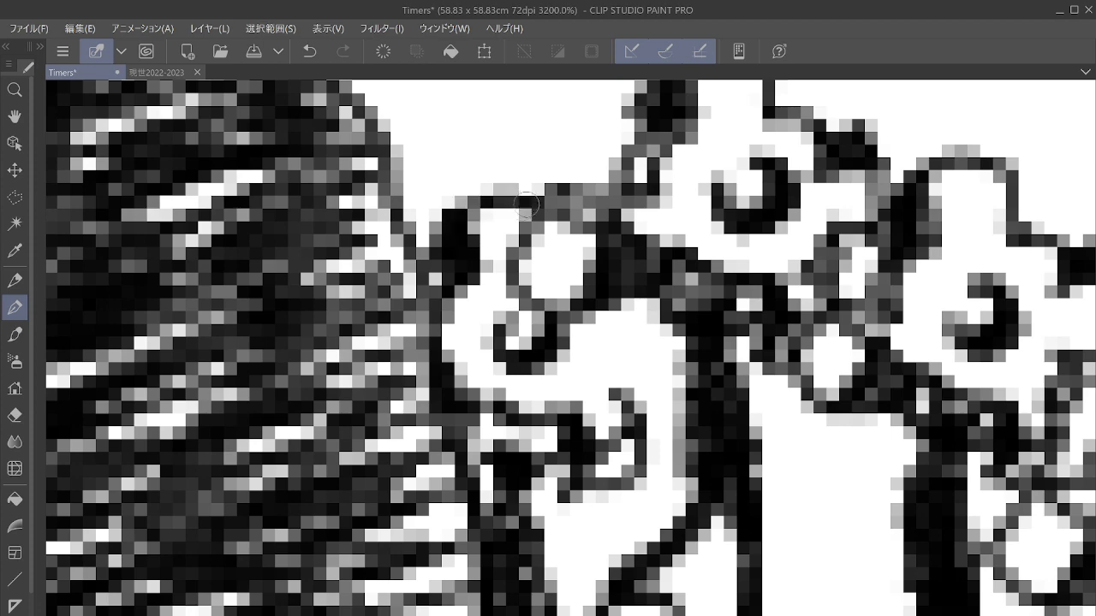
mouse_move(603, 315)
mouse_down()
mouse_move(635, 299)
mouse_move(664, 346)
mouse_move(613, 359)
mouse_move(605, 393)
mouse_move(628, 366)
mouse_move(629, 398)
mouse_up()
mouse_move(529, 446)
mouse_down()
mouse_move(505, 414)
mouse_move(546, 419)
mouse_up()
Step: Draw a seventh small striding figure in solid black beside the large man's head, below the hatched pointed shape
scroll(625, 394, down, 5)
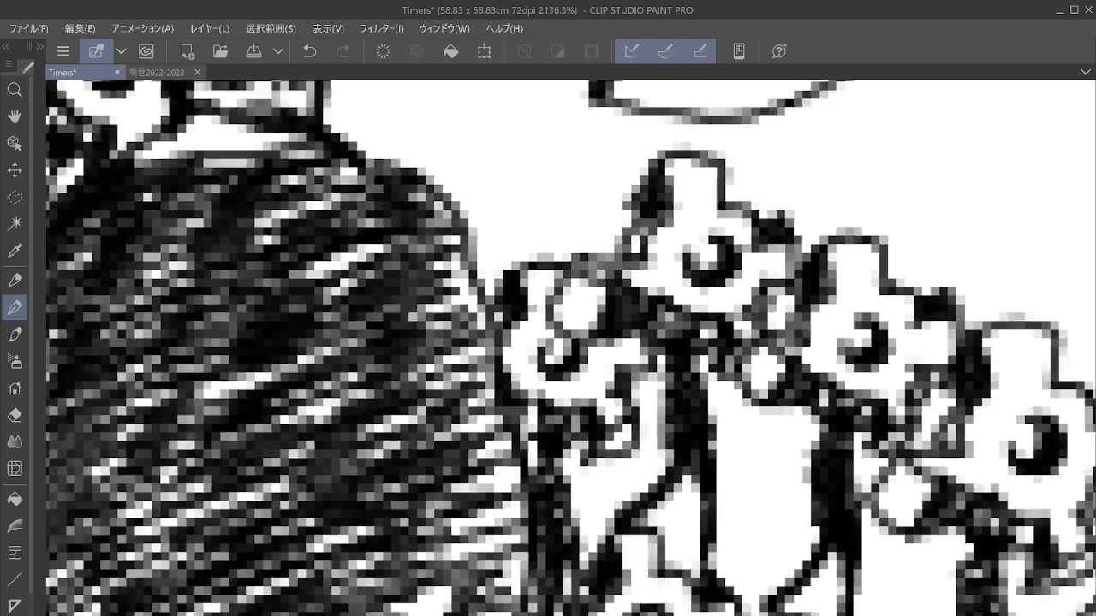
scroll(616, 171, down, 2)
scroll(616, 171, up, 6)
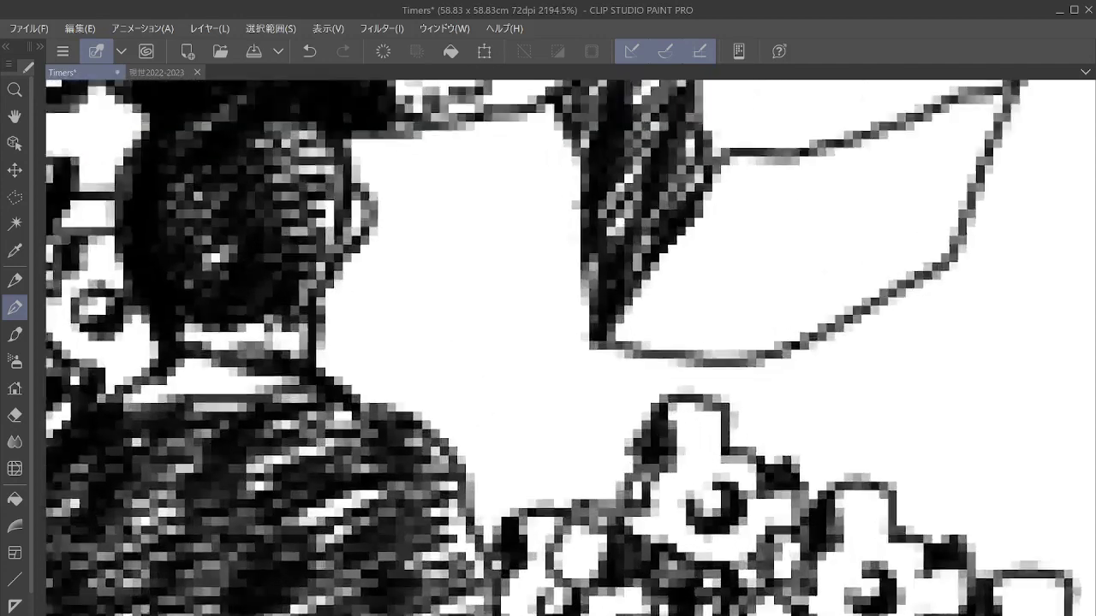
mouse_move(535, 298)
mouse_down()
mouse_move(590, 337)
mouse_move(571, 344)
mouse_move(566, 313)
mouse_move(599, 318)
mouse_move(585, 267)
mouse_move(599, 315)
mouse_move(562, 385)
mouse_move(589, 426)
mouse_move(616, 402)
mouse_move(590, 359)
mouse_move(599, 398)
mouse_move(540, 522)
mouse_move(608, 420)
mouse_move(529, 553)
mouse_move(516, 600)
mouse_move(557, 578)
mouse_up()
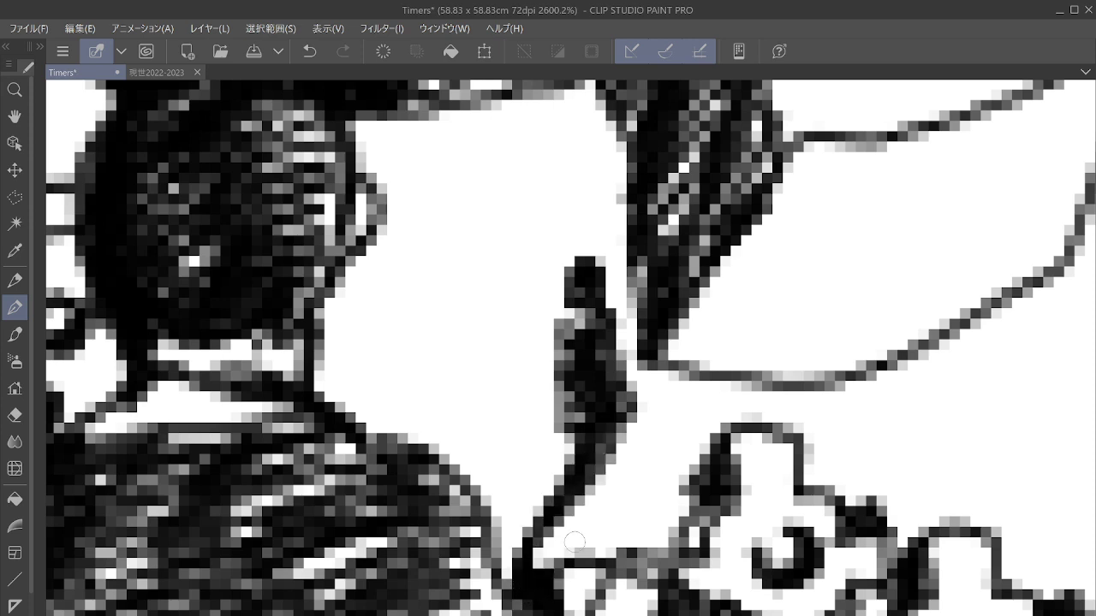
mouse_move(597, 423)
mouse_down()
mouse_move(640, 565)
mouse_move(623, 613)
mouse_up()
drag(570, 342, 543, 450)
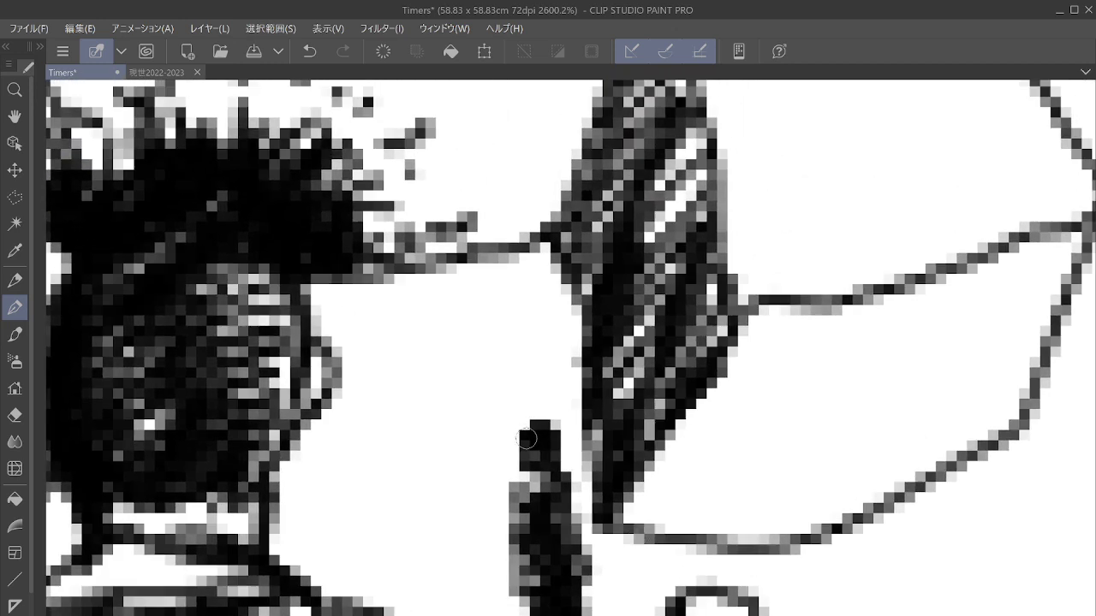
Step: Draw the seventh figure's arms and its raised gear with a crescent hole, ending against the hatched pointed shape
drag(526, 440, 498, 434)
mouse_move(501, 380)
mouse_down()
mouse_move(535, 398)
mouse_move(572, 397)
mouse_up()
mouse_move(498, 431)
mouse_down()
mouse_move(578, 439)
mouse_move(587, 416)
mouse_move(485, 430)
mouse_move(499, 386)
mouse_move(464, 378)
mouse_move(426, 436)
mouse_move(487, 419)
mouse_move(489, 390)
mouse_move(439, 415)
mouse_move(454, 394)
mouse_move(456, 422)
mouse_move(459, 370)
mouse_move(421, 364)
mouse_move(377, 402)
mouse_move(434, 442)
mouse_move(411, 351)
mouse_move(480, 347)
mouse_move(497, 292)
mouse_move(473, 284)
mouse_move(499, 271)
mouse_move(460, 270)
mouse_up()
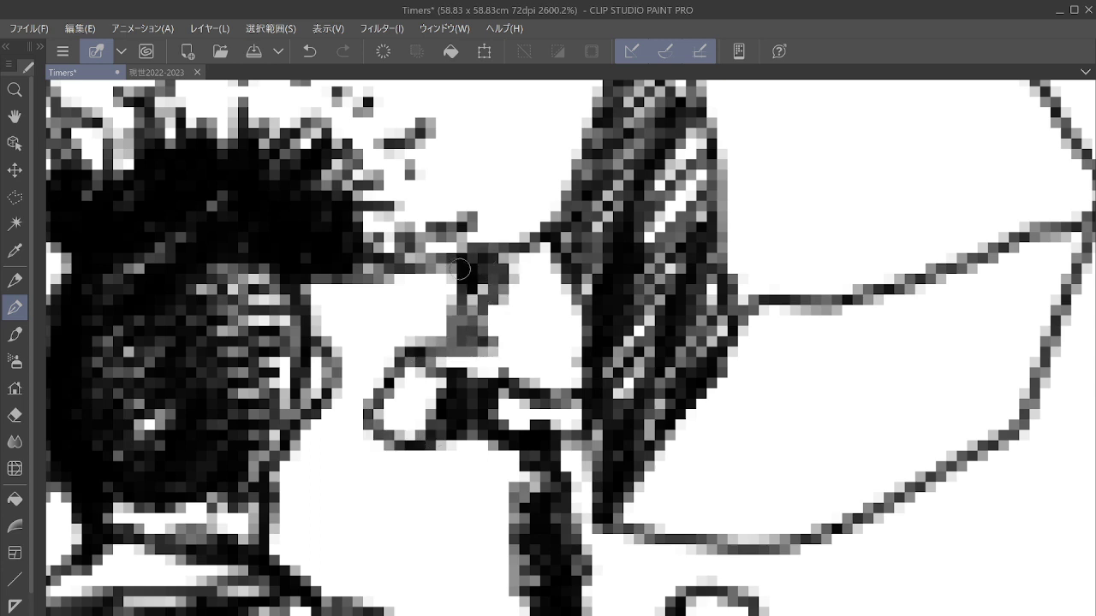
mouse_move(532, 312)
mouse_down()
mouse_move(564, 360)
mouse_move(548, 343)
mouse_move(559, 284)
mouse_move(513, 420)
mouse_move(556, 387)
mouse_move(626, 242)
mouse_up()
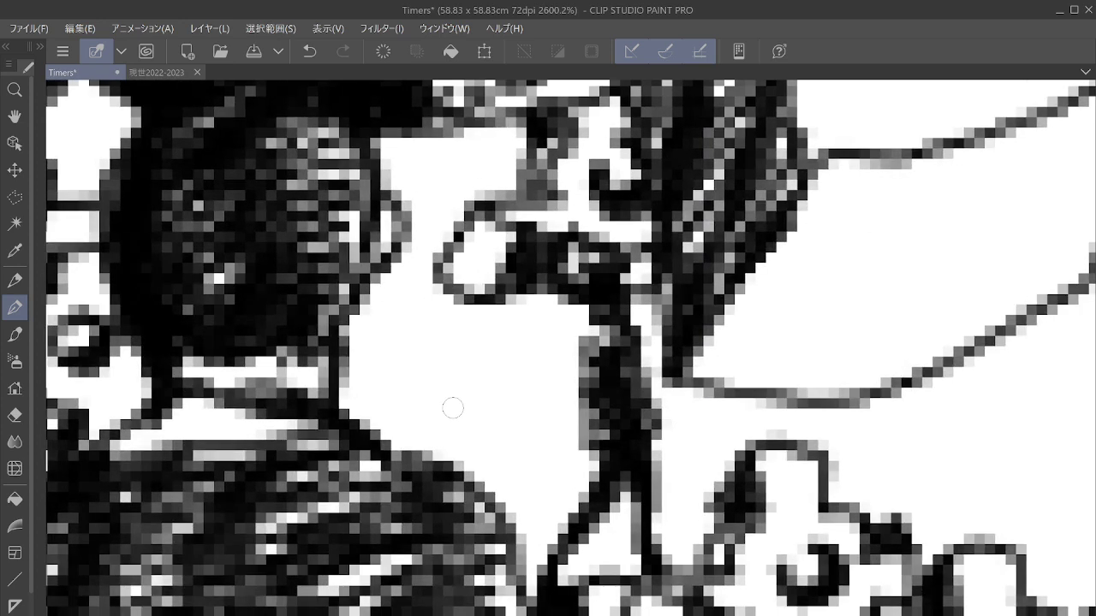
Step: Draw an eighth gear-carrying figure half hidden behind the large man's shoulder, with its gear beside his neck
mouse_move(446, 422)
mouse_down()
mouse_move(437, 447)
mouse_move(450, 421)
mouse_move(460, 426)
mouse_move(436, 416)
mouse_move(440, 396)
mouse_move(509, 467)
mouse_move(497, 502)
mouse_move(474, 447)
mouse_move(492, 485)
mouse_move(510, 474)
mouse_move(510, 496)
mouse_move(541, 518)
mouse_move(523, 488)
mouse_move(564, 570)
mouse_move(516, 510)
mouse_up()
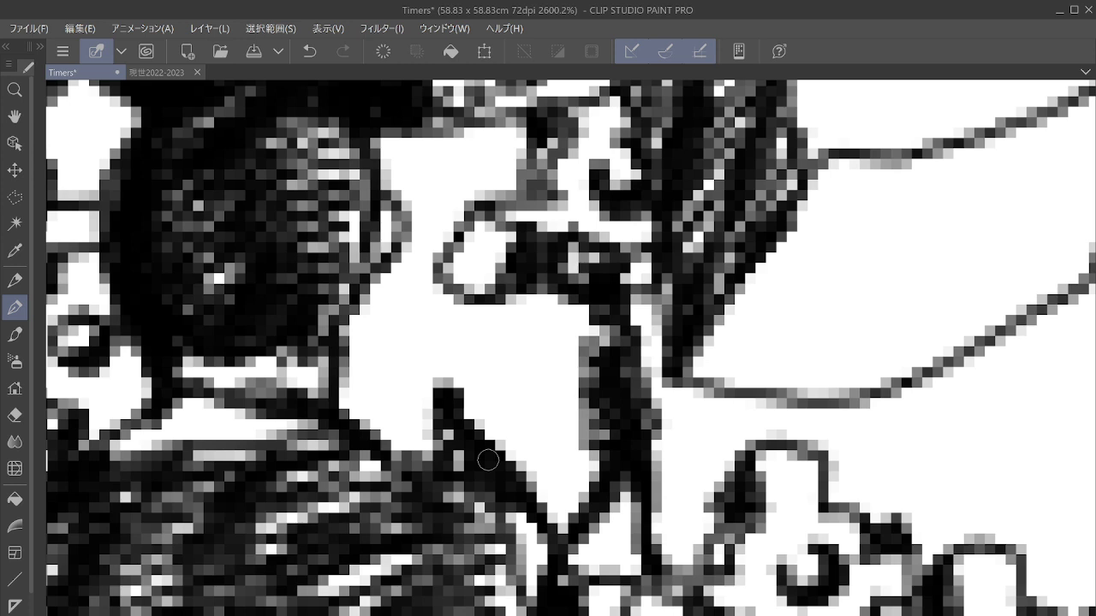
mouse_move(488, 461)
mouse_down()
mouse_move(425, 400)
mouse_move(442, 404)
mouse_move(426, 413)
mouse_move(429, 373)
mouse_move(459, 365)
mouse_move(458, 397)
mouse_move(471, 362)
mouse_move(475, 410)
mouse_move(475, 365)
mouse_move(489, 381)
mouse_move(523, 356)
mouse_move(503, 408)
mouse_move(522, 357)
mouse_move(494, 321)
mouse_move(437, 329)
mouse_up()
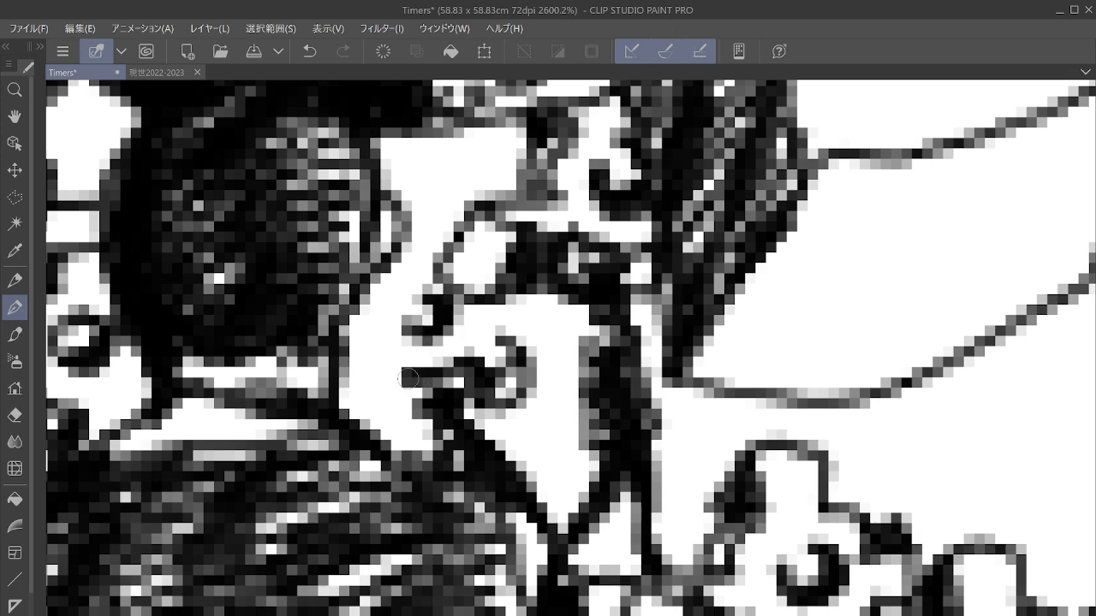
mouse_move(408, 378)
mouse_down()
mouse_move(376, 415)
mouse_move(410, 399)
mouse_move(370, 376)
mouse_move(340, 389)
mouse_move(388, 354)
mouse_move(381, 319)
mouse_move(368, 349)
mouse_move(389, 299)
mouse_move(366, 301)
mouse_move(407, 248)
mouse_move(416, 265)
mouse_move(445, 255)
mouse_up()
mouse_move(510, 293)
mouse_down()
mouse_move(512, 323)
mouse_move(224, 321)
mouse_up()
Step: Draw a solid black walking figure's torso, head and legs in the white gap between gear carriers on the crowd's lower slope
scroll(494, 317, down, 4)
scroll(494, 316, up, 2)
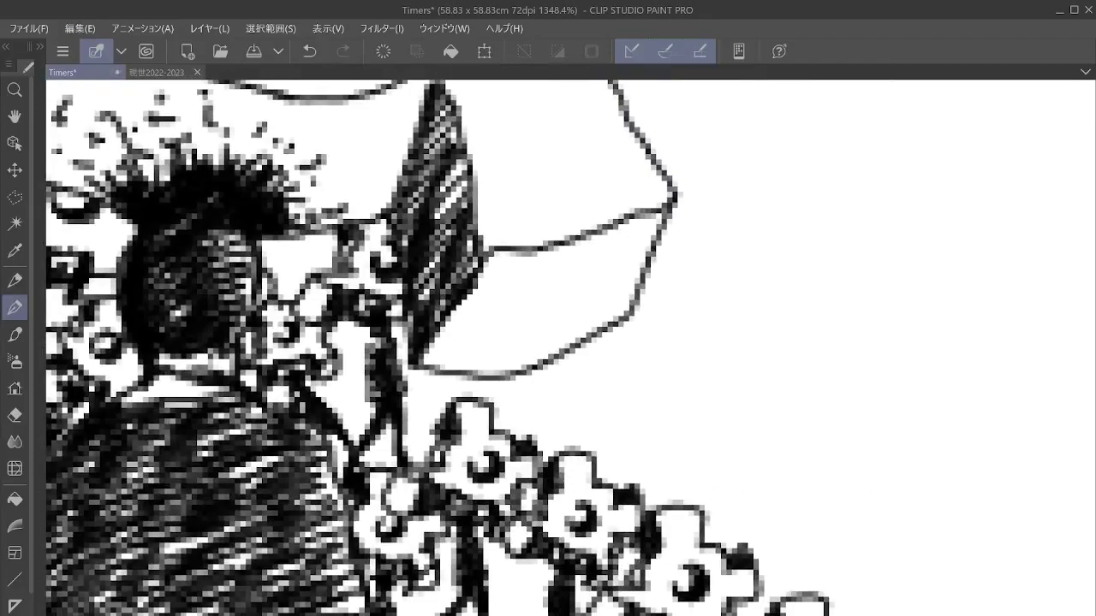
drag(915, 552, 585, 275)
scroll(712, 439, down, 2)
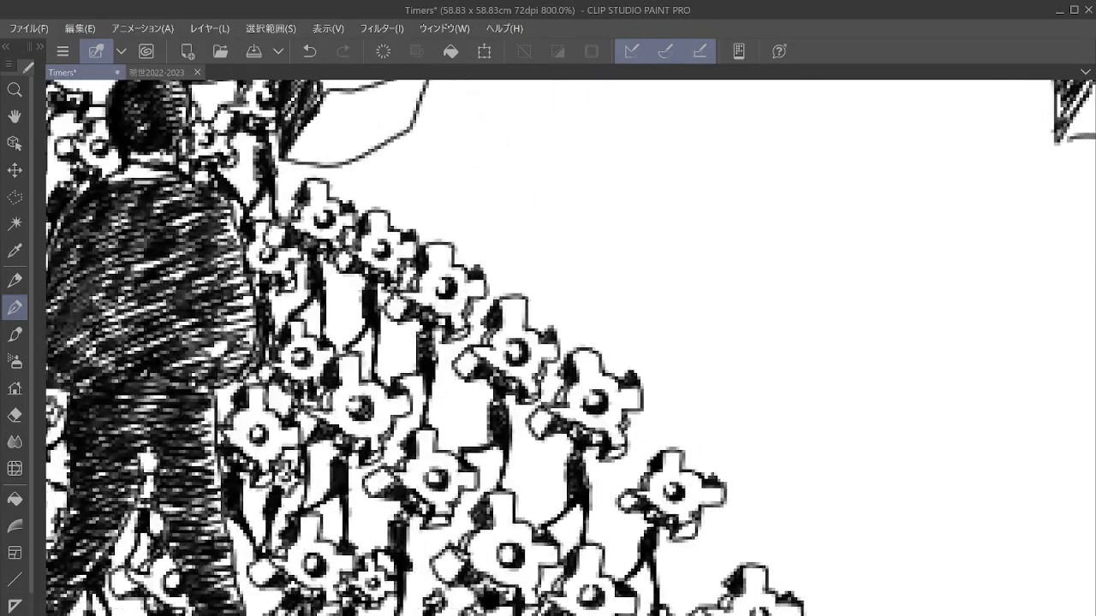
scroll(547, 343, down, 3)
scroll(548, 342, down, 3)
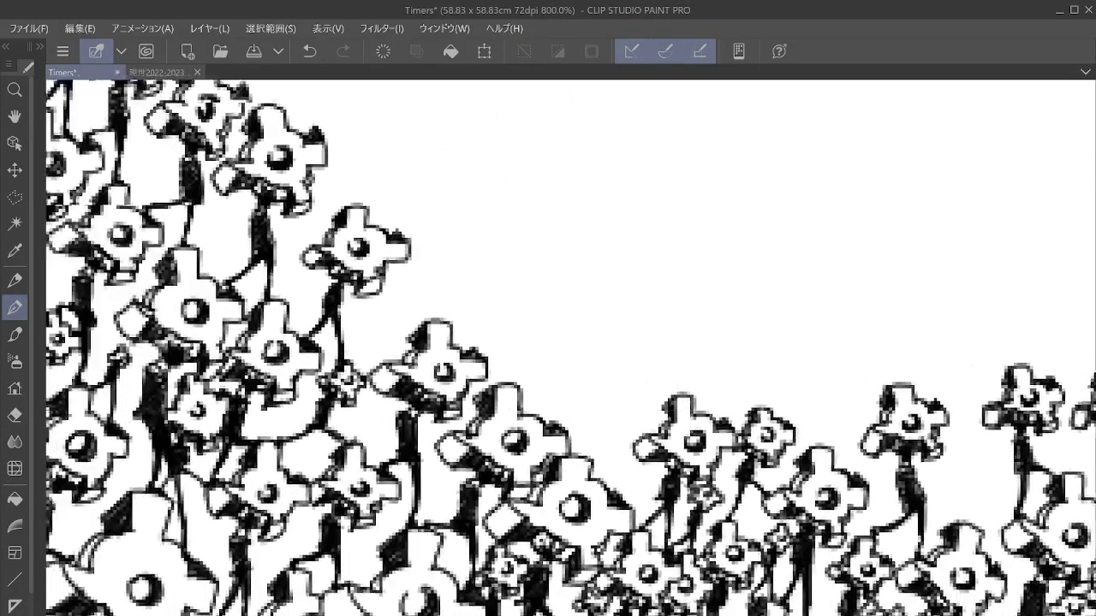
scroll(548, 342, up, 4)
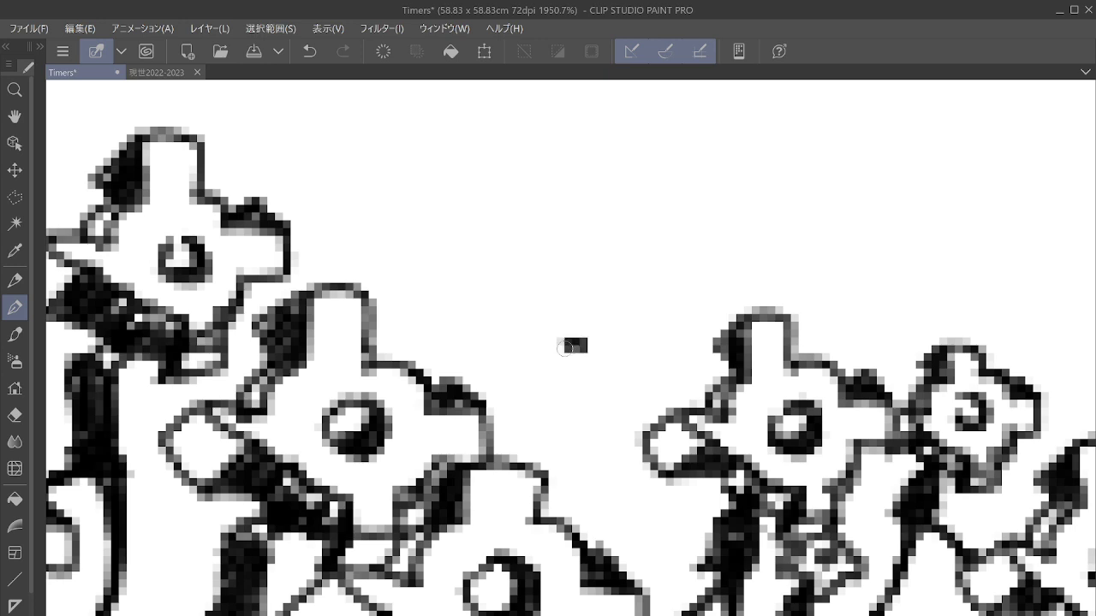
scroll(564, 347, up, 5)
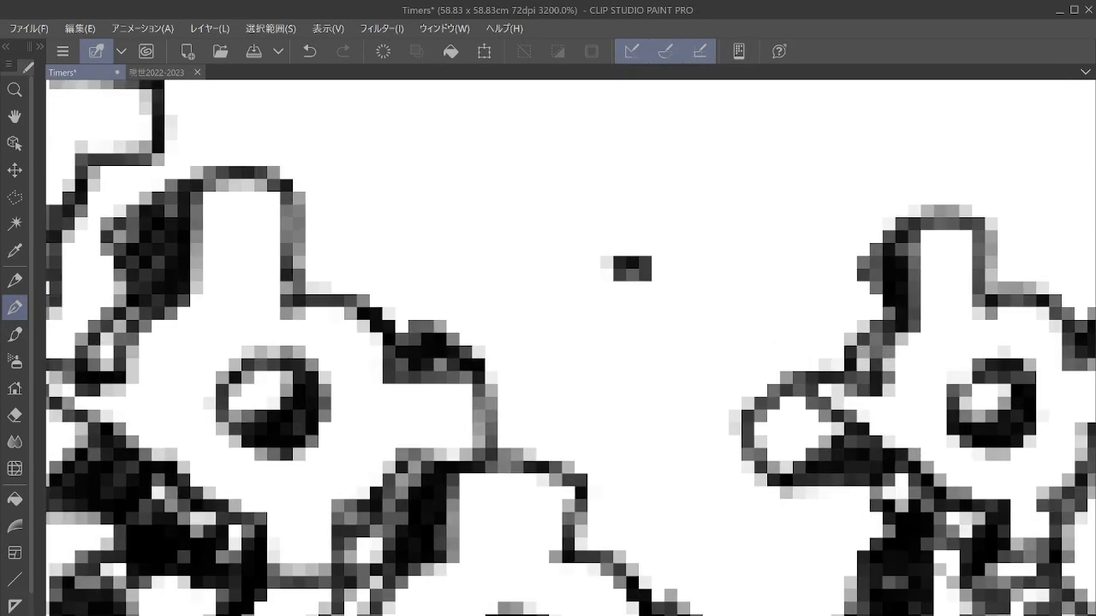
mouse_move(628, 266)
mouse_down()
mouse_move(665, 274)
mouse_move(616, 284)
mouse_move(616, 248)
mouse_move(652, 232)
mouse_move(671, 266)
mouse_move(660, 191)
mouse_move(676, 182)
mouse_move(684, 190)
mouse_move(664, 231)
mouse_up()
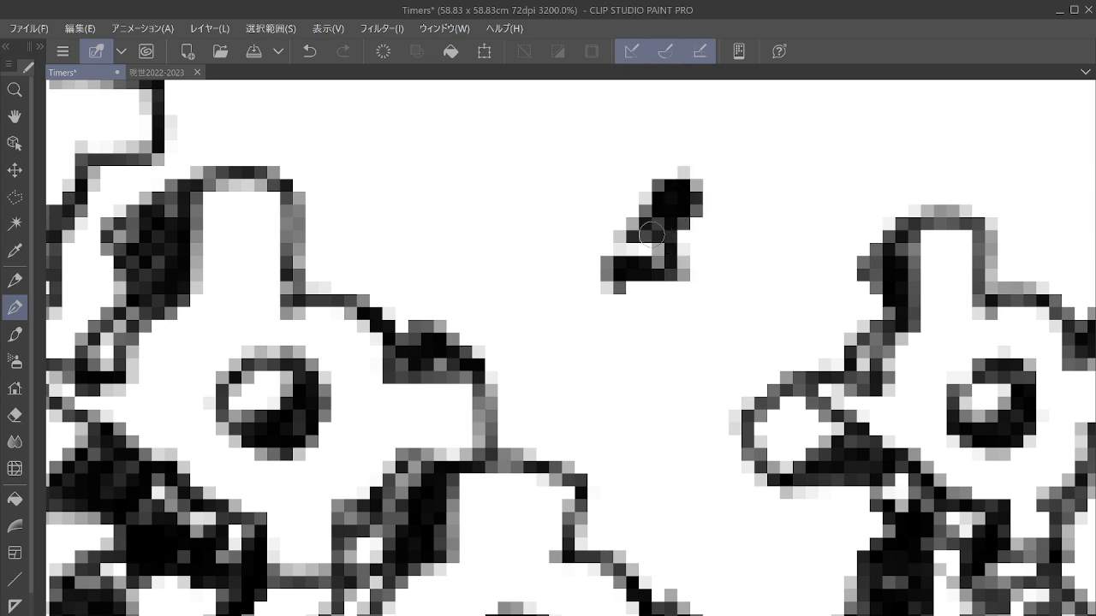
mouse_move(630, 285)
mouse_down()
mouse_move(620, 393)
mouse_move(646, 319)
mouse_move(666, 378)
mouse_move(684, 320)
mouse_move(691, 368)
mouse_move(636, 314)
mouse_move(619, 324)
mouse_move(646, 317)
mouse_move(672, 328)
mouse_move(667, 366)
mouse_move(631, 394)
mouse_up()
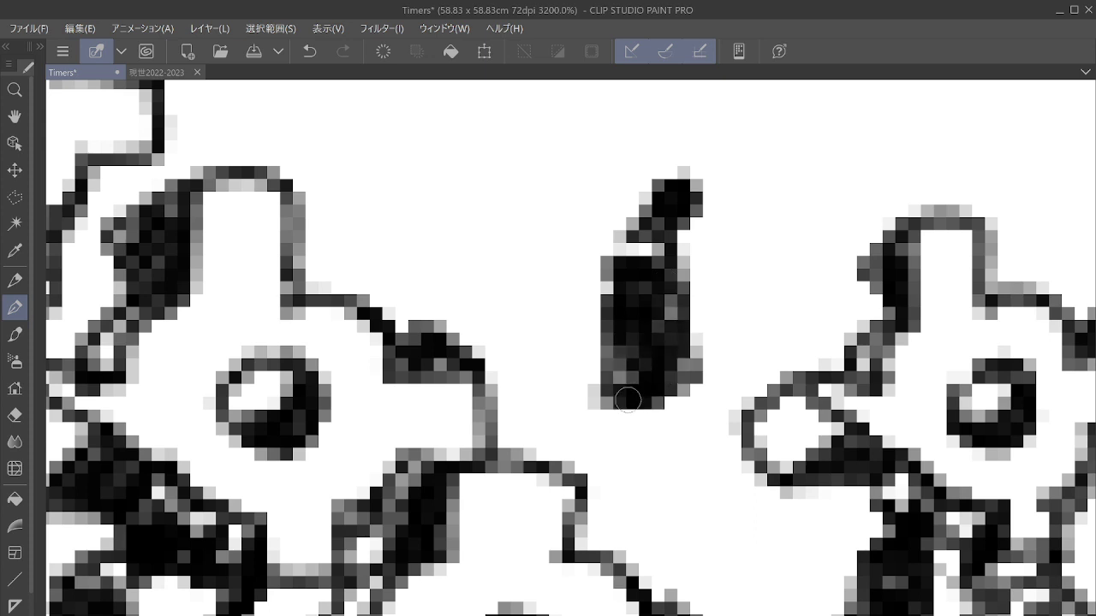
mouse_move(628, 399)
mouse_down()
mouse_move(663, 435)
mouse_move(566, 426)
mouse_move(561, 467)
mouse_move(581, 425)
mouse_move(680, 445)
mouse_move(672, 402)
mouse_move(660, 416)
mouse_move(685, 493)
mouse_up()
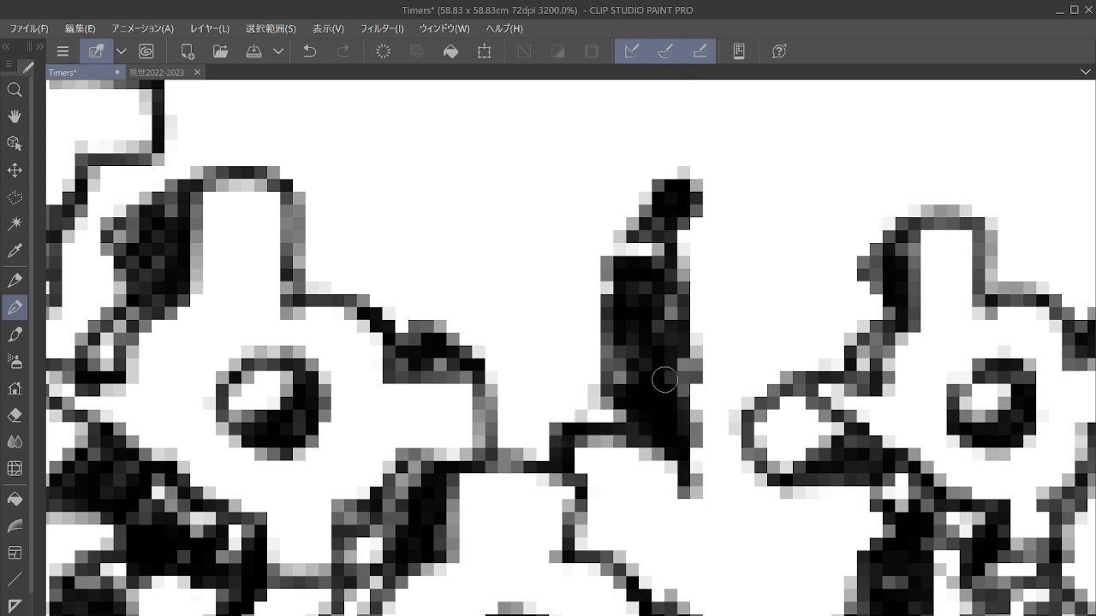
mouse_move(664, 380)
mouse_down()
mouse_move(667, 604)
mouse_move(698, 610)
mouse_move(675, 596)
mouse_move(662, 512)
mouse_up()
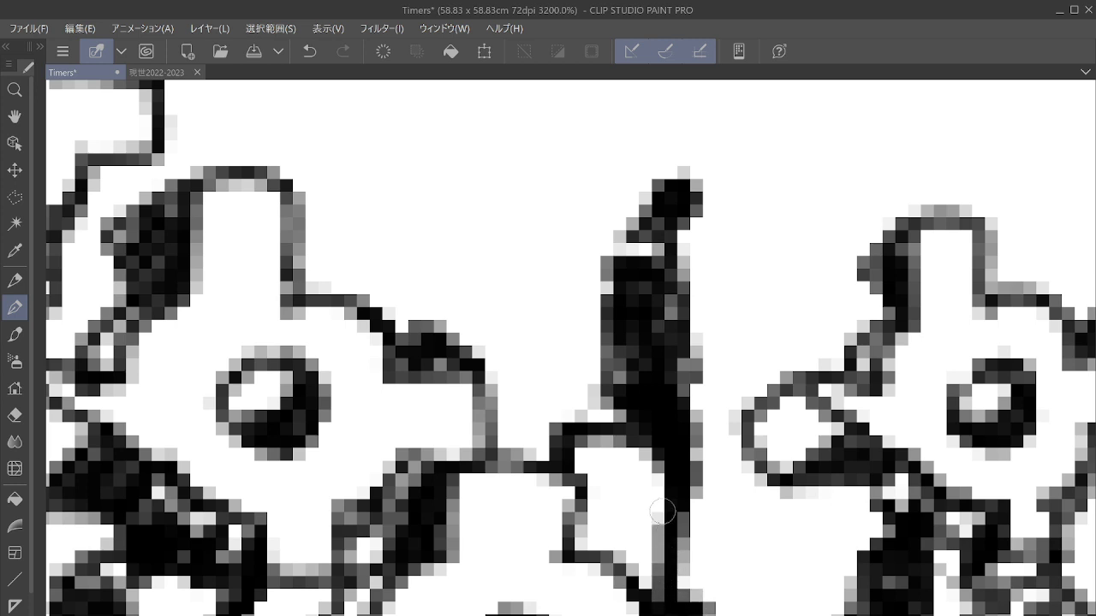
mouse_move(666, 463)
mouse_down()
mouse_move(651, 433)
mouse_move(699, 434)
mouse_move(624, 499)
mouse_move(568, 615)
mouse_up()
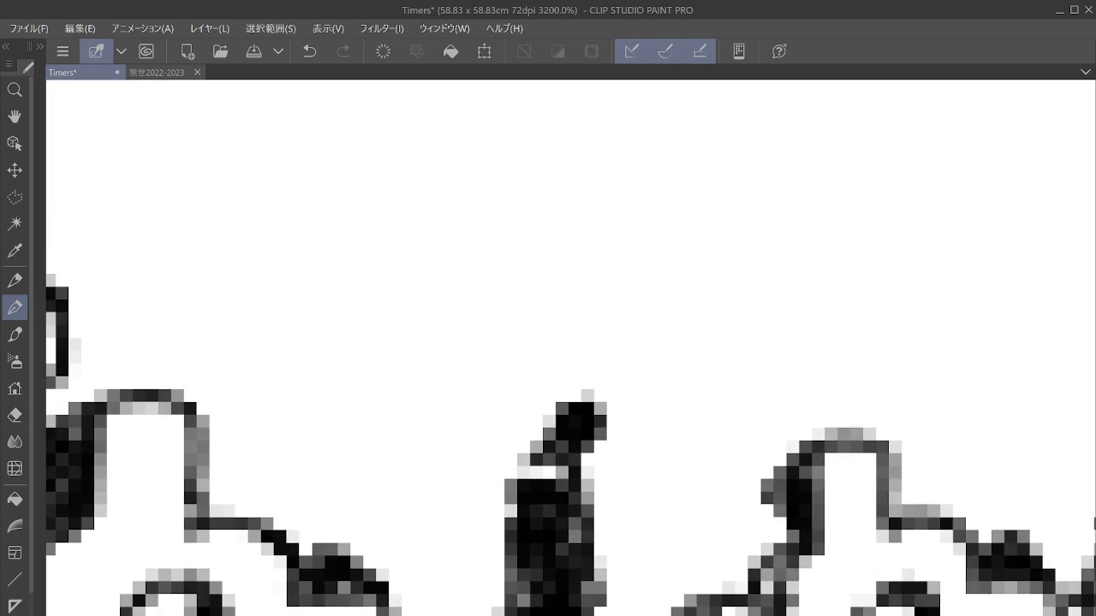
Step: Draw the lower-slope figure's arms and overhead gear, with a crescent hole, toothed outline and shaded tooth sides
drag(650, 409, 615, 480)
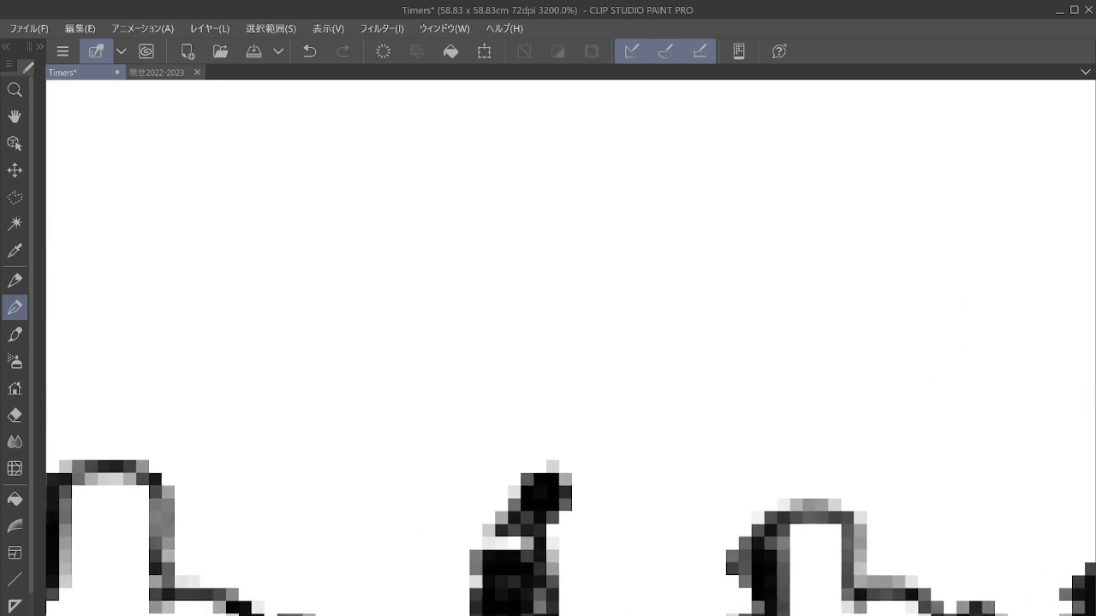
mouse_move(489, 550)
mouse_down()
mouse_move(547, 482)
mouse_move(514, 479)
mouse_up()
mouse_move(527, 404)
mouse_down()
mouse_move(595, 457)
mouse_move(627, 451)
mouse_up()
mouse_move(496, 443)
mouse_down()
mouse_move(558, 503)
mouse_move(610, 509)
mouse_up()
mouse_move(631, 456)
mouse_down()
mouse_move(606, 545)
mouse_move(637, 471)
mouse_move(638, 496)
mouse_move(710, 505)
mouse_move(699, 506)
mouse_move(683, 466)
mouse_up()
mouse_move(588, 362)
mouse_down()
mouse_move(656, 382)
mouse_move(638, 330)
mouse_move(627, 329)
mouse_move(598, 393)
mouse_move(634, 363)
mouse_move(586, 379)
mouse_move(633, 342)
mouse_up()
mouse_move(527, 405)
mouse_down()
mouse_move(477, 381)
mouse_move(447, 459)
mouse_move(511, 418)
mouse_move(472, 424)
mouse_move(441, 446)
mouse_up()
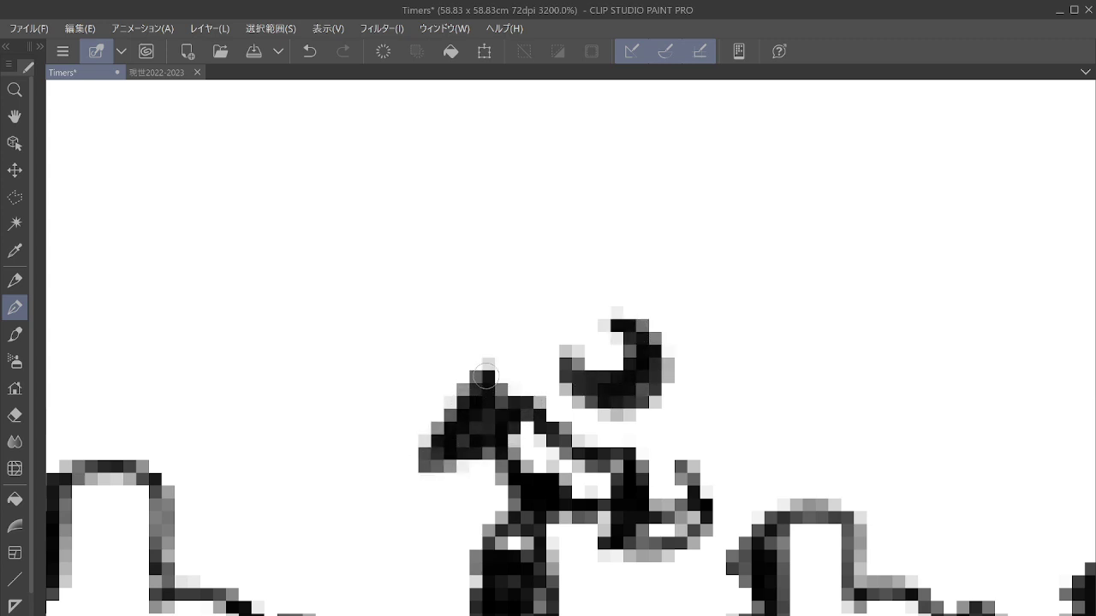
mouse_move(485, 376)
mouse_down()
mouse_move(376, 382)
mouse_move(427, 463)
mouse_move(423, 348)
mouse_move(492, 348)
mouse_move(506, 318)
mouse_move(483, 297)
mouse_move(543, 266)
mouse_move(513, 181)
mouse_move(512, 277)
mouse_move(509, 220)
mouse_move(506, 274)
mouse_move(521, 263)
mouse_move(510, 202)
mouse_move(585, 169)
mouse_move(626, 207)
mouse_move(617, 248)
mouse_move(699, 294)
mouse_move(697, 321)
mouse_move(755, 308)
mouse_move(712, 281)
mouse_move(729, 310)
mouse_move(765, 305)
mouse_move(766, 389)
mouse_move(709, 387)
mouse_move(680, 449)
mouse_move(713, 408)
mouse_move(677, 454)
mouse_move(593, 477)
mouse_move(560, 471)
mouse_move(531, 447)
mouse_move(570, 459)
mouse_move(582, 492)
mouse_up()
drag(581, 345, 602, 391)
Step: Draw another solid black striding figure in the gap left of the new lower-slope gear carrier
scroll(602, 390, down, 4)
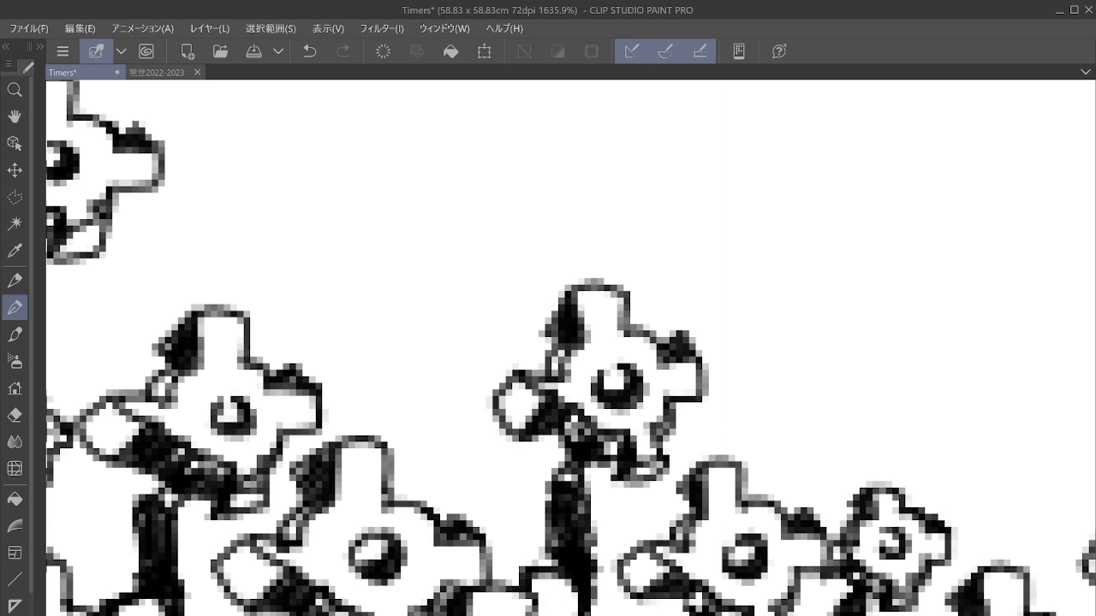
scroll(570, 348, left, 3)
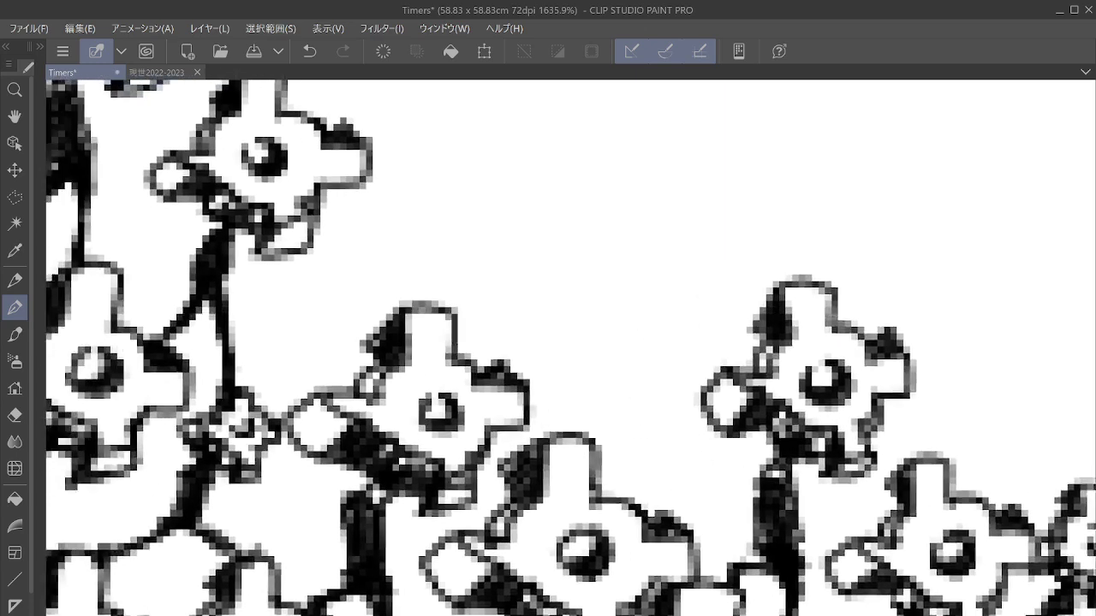
scroll(709, 393, up, 4)
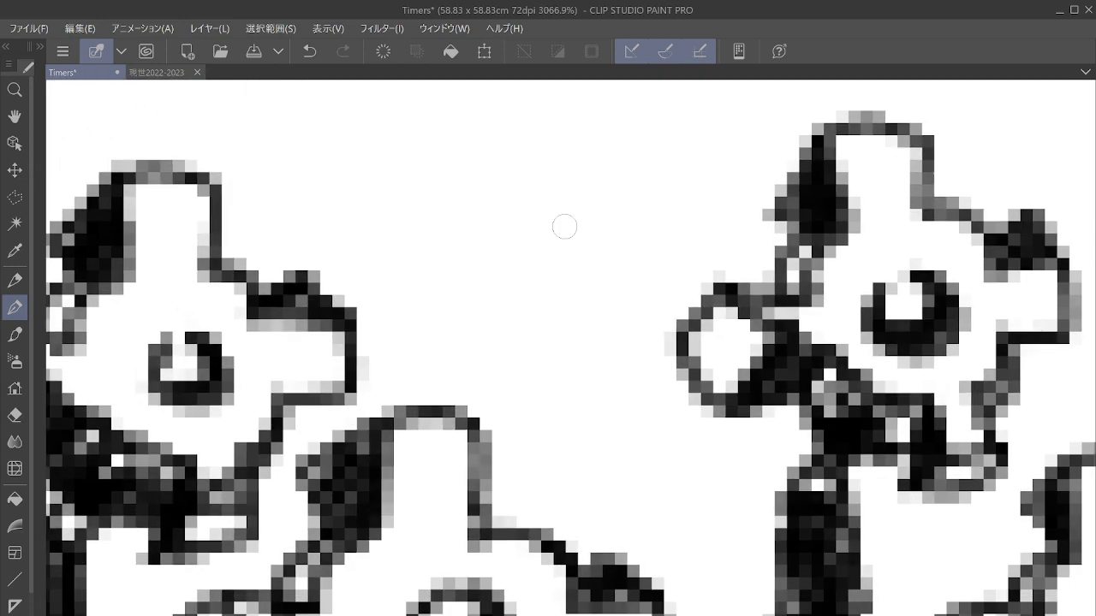
mouse_move(551, 246)
mouse_down()
mouse_move(580, 237)
mouse_move(542, 255)
mouse_move(541, 223)
mouse_move(576, 214)
mouse_move(594, 232)
mouse_move(576, 201)
mouse_move(590, 187)
mouse_move(600, 231)
mouse_move(541, 288)
mouse_move(542, 325)
mouse_move(577, 351)
mouse_move(600, 254)
mouse_move(615, 344)
mouse_move(562, 283)
mouse_move(600, 336)
mouse_move(562, 275)
mouse_move(597, 282)
mouse_move(587, 329)
mouse_move(545, 248)
mouse_up()
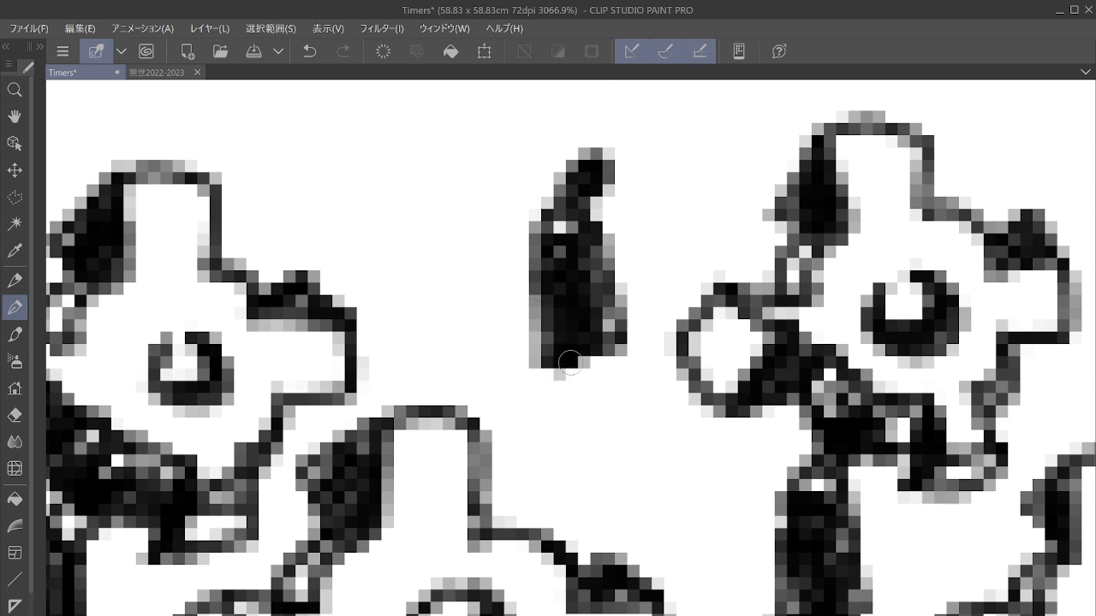
mouse_move(569, 362)
mouse_down()
mouse_move(466, 405)
mouse_move(455, 425)
mouse_move(450, 403)
mouse_move(459, 430)
mouse_move(500, 403)
mouse_move(590, 378)
mouse_move(579, 365)
mouse_move(611, 343)
mouse_move(613, 387)
mouse_move(597, 417)
mouse_move(615, 503)
mouse_move(603, 558)
mouse_move(641, 582)
mouse_up()
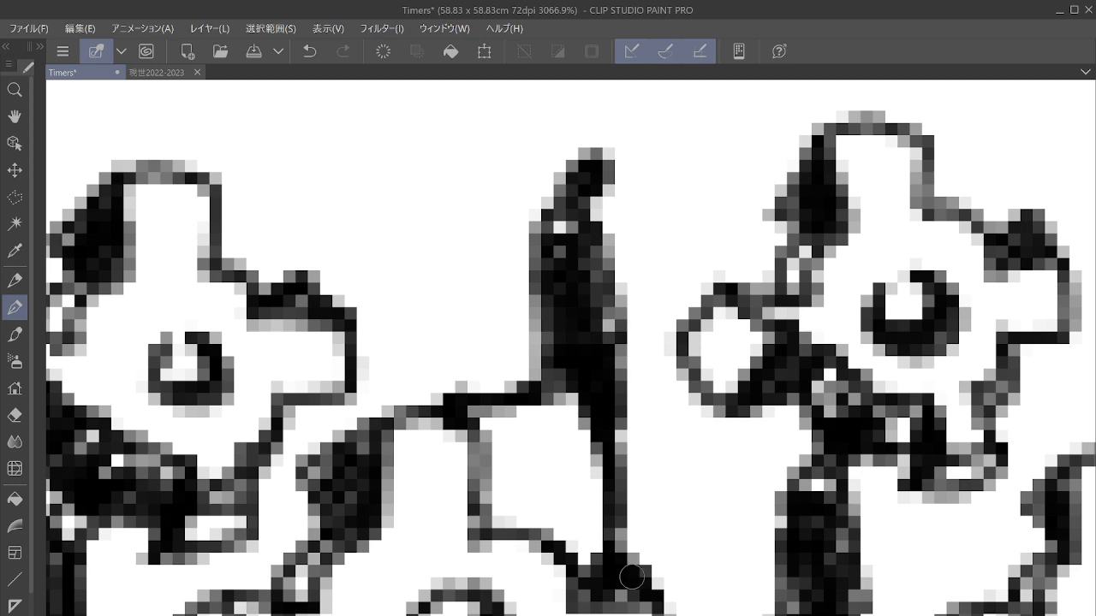
Step: Draw this striding figure's arms and the gear it holds up, including the crescent hole, teeth and black sides
scroll(571, 347, up, 3)
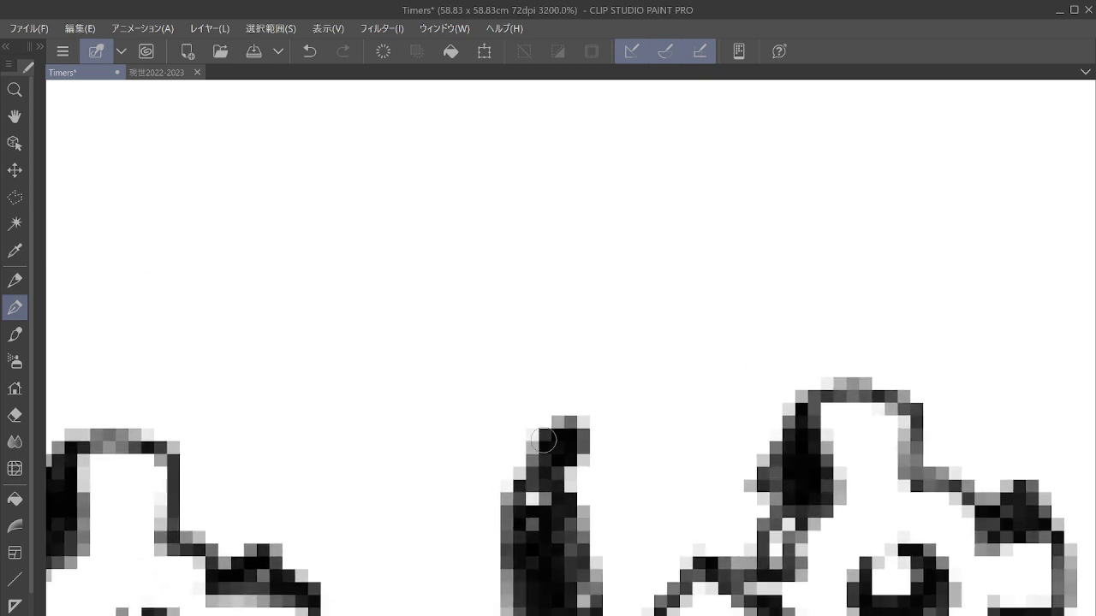
mouse_move(544, 440)
mouse_down()
mouse_move(557, 440)
mouse_move(516, 431)
mouse_up()
mouse_move(566, 386)
mouse_down()
mouse_move(542, 372)
mouse_move(608, 399)
mouse_up()
mouse_move(514, 398)
mouse_down()
mouse_move(571, 388)
mouse_move(641, 401)
mouse_move(590, 451)
mouse_move(616, 449)
mouse_move(640, 407)
mouse_move(617, 504)
mouse_move(636, 412)
mouse_move(636, 451)
mouse_move(654, 458)
mouse_move(627, 501)
mouse_up()
drag(701, 436, 687, 395)
mouse_move(576, 306)
mouse_down()
mouse_move(636, 302)
mouse_move(599, 341)
mouse_move(577, 330)
mouse_move(604, 283)
mouse_up()
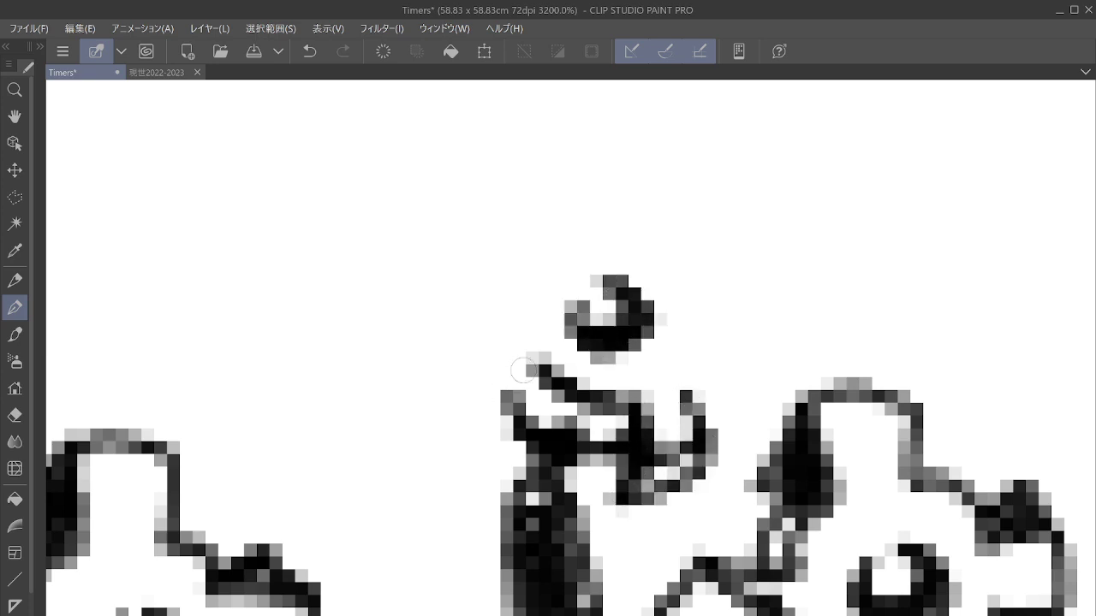
mouse_move(523, 370)
mouse_down()
mouse_move(500, 355)
mouse_move(442, 417)
mouse_move(515, 379)
mouse_move(496, 397)
mouse_move(453, 401)
mouse_move(487, 335)
mouse_move(428, 314)
mouse_move(389, 378)
mouse_move(458, 406)
mouse_move(441, 311)
mouse_move(533, 309)
mouse_move(519, 286)
mouse_move(494, 313)
mouse_move(544, 267)
mouse_up()
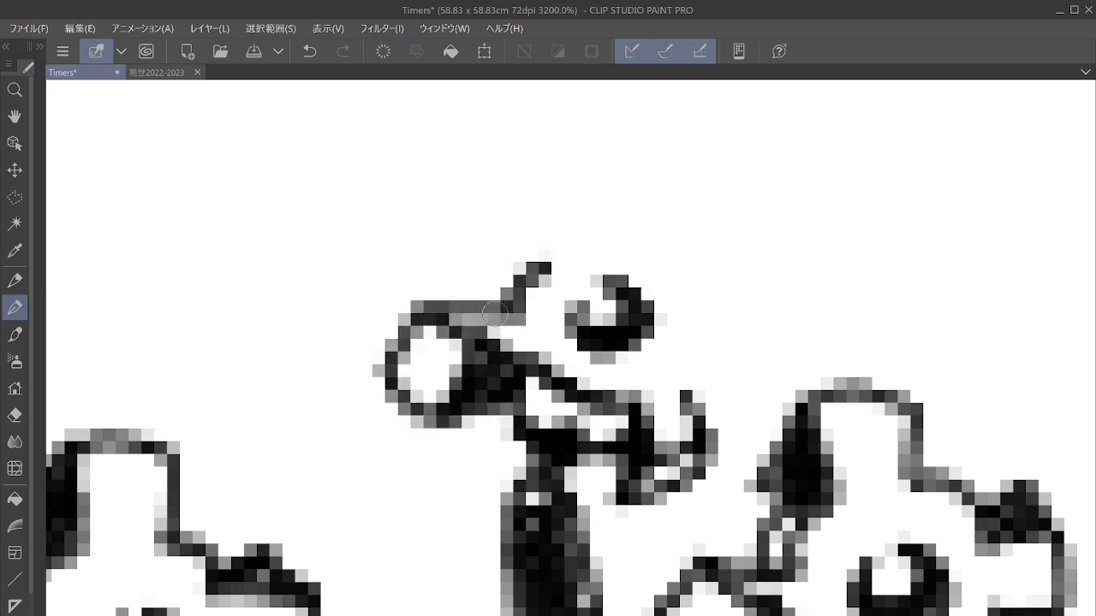
mouse_move(495, 315)
mouse_down()
mouse_move(533, 205)
mouse_move(496, 257)
mouse_move(530, 249)
mouse_move(600, 166)
mouse_move(603, 226)
mouse_move(672, 257)
mouse_move(694, 300)
mouse_move(711, 256)
mouse_move(731, 334)
mouse_move(684, 402)
mouse_move(710, 416)
mouse_move(547, 411)
mouse_move(606, 420)
mouse_move(722, 297)
mouse_move(829, 330)
mouse_move(837, 350)
mouse_up()
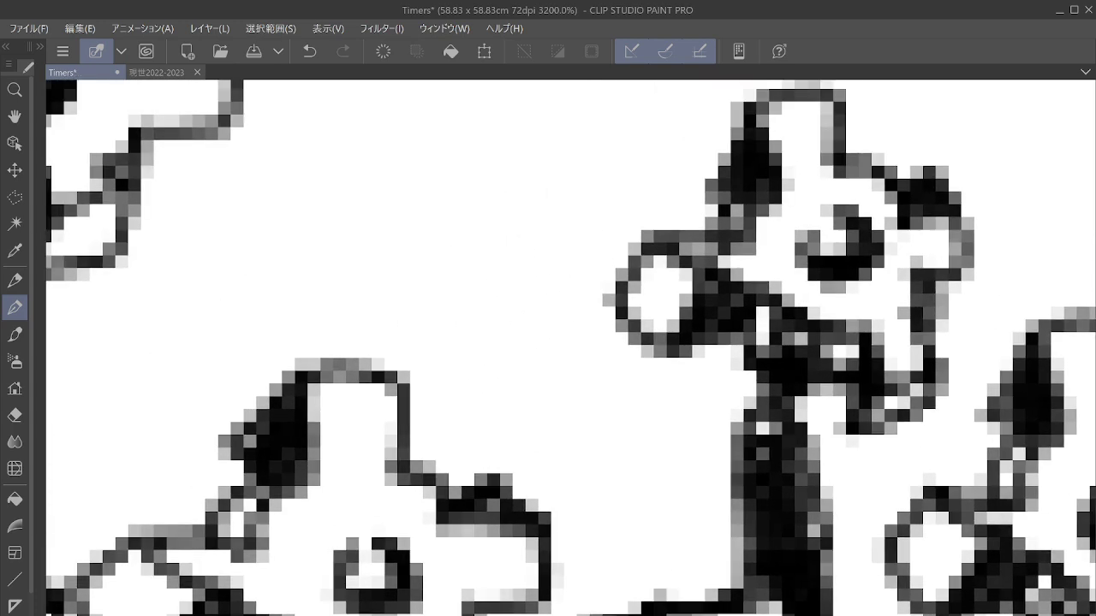
Step: Draw a solid black walking figure raising a toothed gear with a crescent hole, partly tucked behind the previous lower-slope gear carrier
mouse_move(556, 327)
mouse_down()
mouse_move(587, 311)
mouse_move(549, 324)
mouse_move(537, 317)
mouse_move(546, 290)
mouse_move(580, 290)
mouse_move(597, 308)
mouse_move(567, 264)
mouse_move(596, 241)
mouse_move(589, 291)
mouse_move(563, 304)
mouse_move(548, 340)
mouse_move(558, 422)
mouse_move(582, 351)
mouse_move(597, 401)
mouse_move(594, 334)
mouse_move(603, 407)
mouse_move(581, 313)
mouse_move(566, 401)
mouse_move(593, 400)
mouse_move(563, 431)
mouse_move(464, 466)
mouse_move(469, 492)
mouse_move(464, 476)
mouse_move(576, 438)
mouse_move(601, 412)
mouse_move(577, 422)
mouse_move(597, 446)
mouse_move(614, 435)
mouse_move(614, 610)
mouse_up()
mouse_move(582, 237)
mouse_down()
mouse_move(550, 299)
mouse_move(510, 489)
mouse_move(489, 495)
mouse_move(475, 432)
mouse_move(565, 438)
mouse_move(555, 514)
mouse_move(591, 490)
mouse_move(640, 495)
mouse_move(478, 432)
mouse_move(414, 482)
mouse_move(462, 428)
mouse_move(406, 505)
mouse_move(413, 405)
mouse_move(403, 496)
mouse_move(368, 403)
mouse_move(470, 385)
mouse_move(436, 346)
mouse_move(449, 242)
mouse_move(446, 325)
mouse_move(537, 247)
mouse_move(548, 321)
mouse_move(578, 316)
mouse_move(599, 351)
mouse_move(599, 328)
mouse_move(584, 335)
mouse_move(650, 332)
mouse_move(666, 398)
mouse_move(609, 440)
mouse_up()
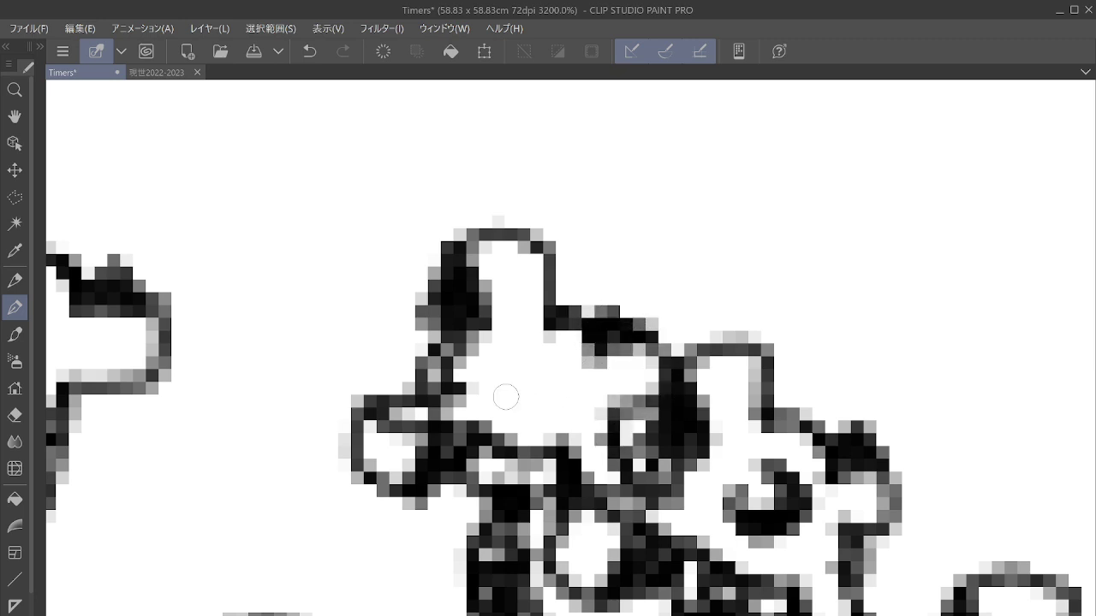
mouse_move(505, 396)
mouse_down()
mouse_move(557, 382)
mouse_move(541, 405)
mouse_move(548, 371)
mouse_move(528, 410)
mouse_move(530, 349)
mouse_move(550, 369)
mouse_move(558, 399)
mouse_up()
mouse_move(488, 462)
mouse_down()
mouse_move(519, 480)
mouse_move(591, 388)
mouse_move(685, 360)
mouse_up()
drag(513, 420, 643, 317)
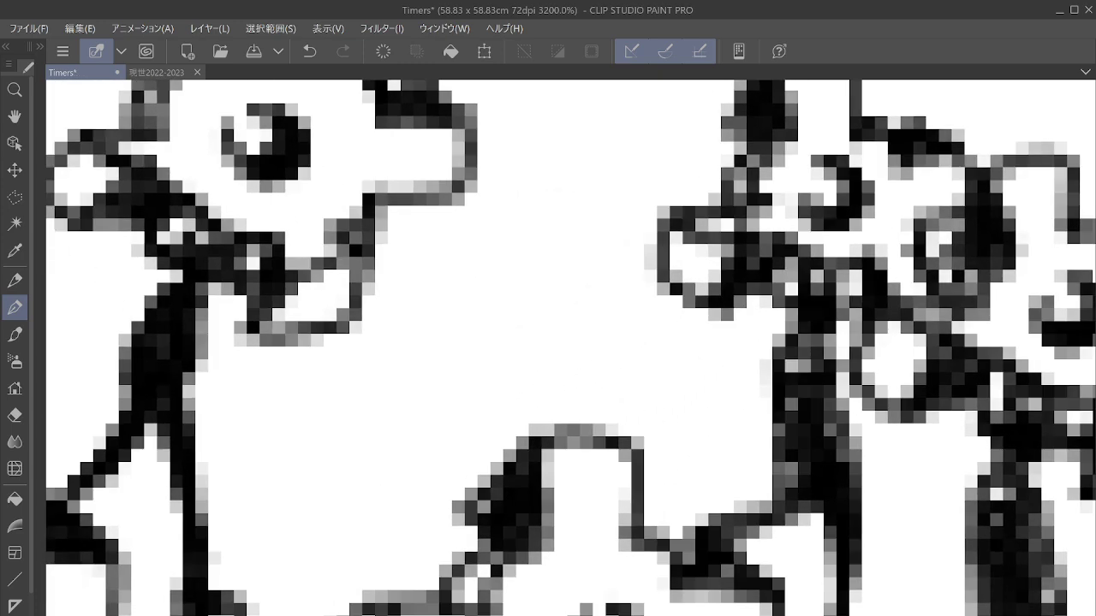
Step: Draw a solid black walking figure's body and legs in the white gap right of the isolated gear carrier on the slope
drag(685, 360, 685, 334)
scroll(601, 409, down, 3)
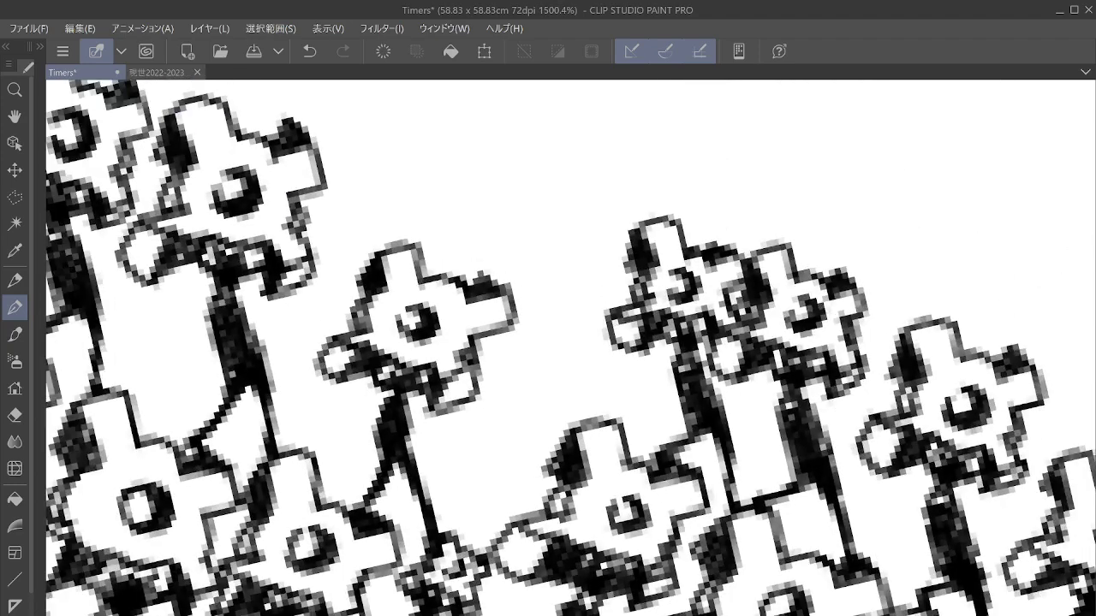
drag(524, 466, 595, 443)
scroll(595, 442, up, 3)
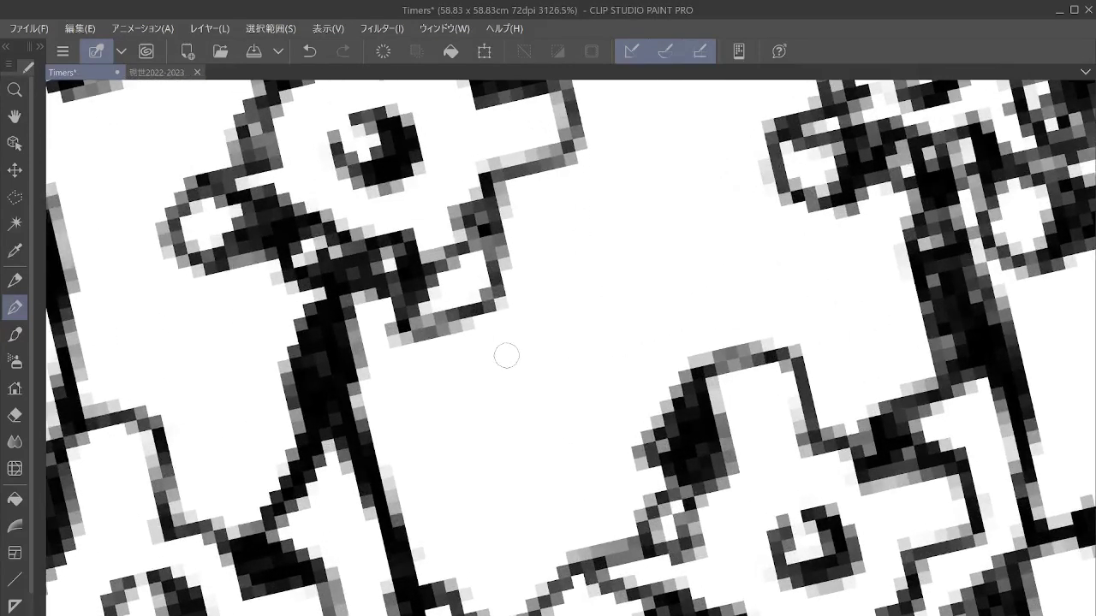
mouse_move(506, 355)
mouse_down()
mouse_move(534, 304)
mouse_move(514, 352)
mouse_move(539, 411)
mouse_move(560, 368)
mouse_move(527, 368)
mouse_move(538, 482)
mouse_move(513, 615)
mouse_up()
drag(548, 415, 599, 555)
Step: Draw this figure's arms and small toothed gear with its crescent hole, partly hidden behind the neighbouring gear
mouse_move(517, 298)
mouse_down()
mouse_move(548, 250)
mouse_move(570, 273)
mouse_move(564, 287)
mouse_move(559, 269)
mouse_move(617, 287)
mouse_move(603, 249)
mouse_up()
drag(516, 212, 589, 150)
mouse_move(583, 131)
mouse_down()
mouse_move(613, 156)
mouse_move(617, 133)
mouse_move(629, 139)
mouse_move(651, 193)
mouse_move(611, 213)
mouse_move(609, 240)
mouse_up()
Step: Draw another solid black figure with head, torso and striding legs between the half-hidden gear and the overlapping gear pair
mouse_move(525, 279)
mouse_down()
mouse_move(529, 265)
mouse_move(329, 510)
mouse_up()
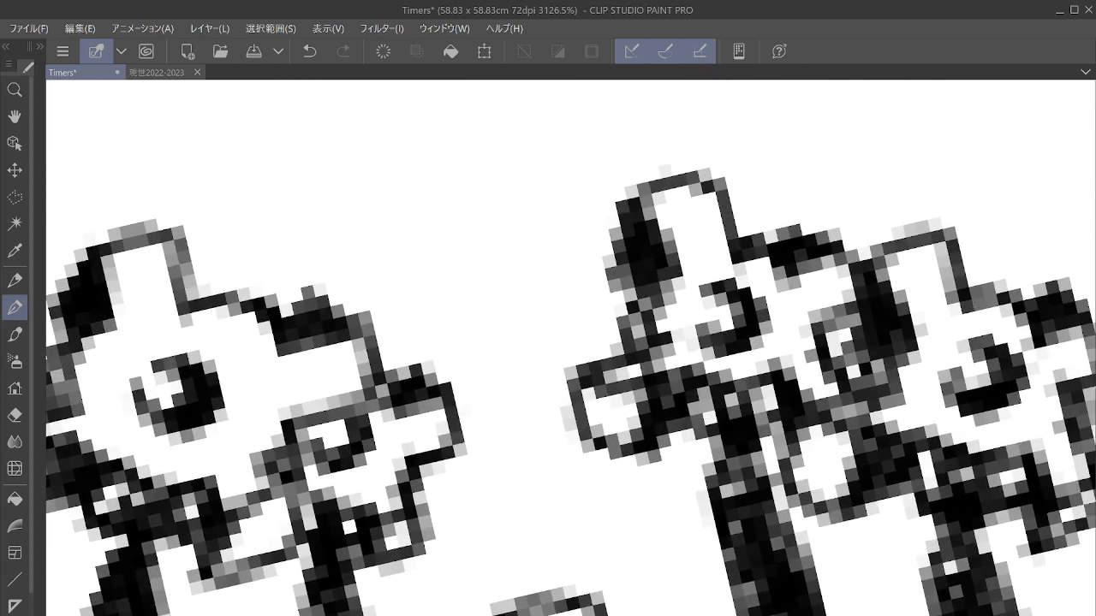
mouse_move(485, 311)
mouse_down()
mouse_move(518, 293)
mouse_move(478, 274)
mouse_move(544, 293)
mouse_move(492, 256)
mouse_move(522, 237)
mouse_move(501, 249)
mouse_move(481, 376)
mouse_move(548, 387)
mouse_up()
mouse_move(523, 336)
mouse_down()
mouse_move(524, 369)
mouse_move(537, 304)
mouse_move(559, 374)
mouse_move(512, 315)
mouse_move(493, 356)
mouse_move(527, 336)
mouse_move(543, 354)
mouse_move(514, 367)
mouse_move(519, 403)
mouse_move(528, 398)
mouse_move(503, 411)
mouse_move(511, 456)
mouse_move(487, 601)
mouse_move(533, 423)
mouse_move(484, 594)
mouse_move(492, 607)
mouse_move(524, 608)
mouse_move(517, 409)
mouse_move(561, 496)
mouse_move(560, 468)
mouse_move(563, 546)
mouse_move(606, 599)
mouse_up()
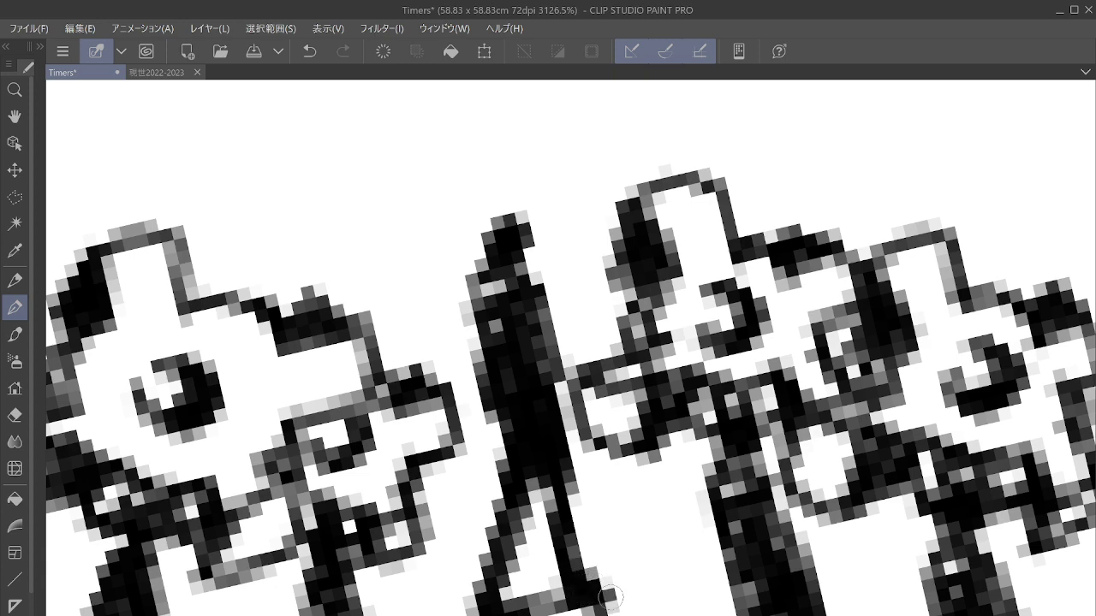
Step: Draw the striding figure's raised arms and overhead gear, with a crescent hole, toothed outline and black tooth sides
scroll(599, 591, up, 5)
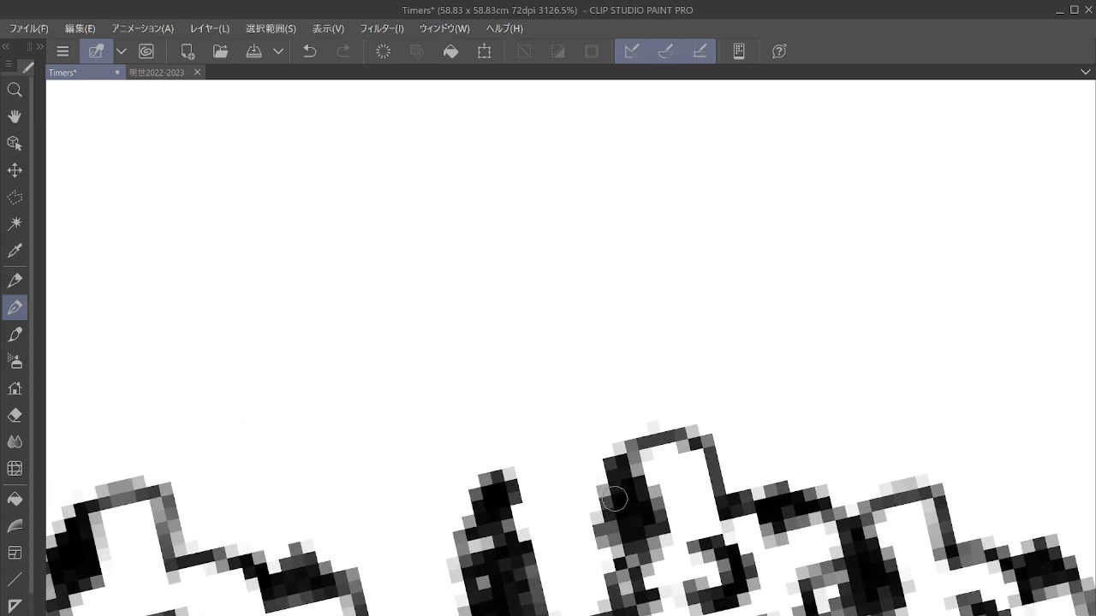
mouse_move(460, 481)
mouse_down()
mouse_move(493, 488)
mouse_move(464, 450)
mouse_move(475, 433)
mouse_move(528, 452)
mouse_move(473, 464)
mouse_move(497, 494)
mouse_move(549, 477)
mouse_move(549, 501)
mouse_move(569, 483)
mouse_move(557, 475)
mouse_move(609, 469)
mouse_move(614, 502)
mouse_move(599, 424)
mouse_up()
mouse_move(523, 395)
mouse_down()
mouse_move(488, 366)
mouse_move(541, 337)
mouse_up()
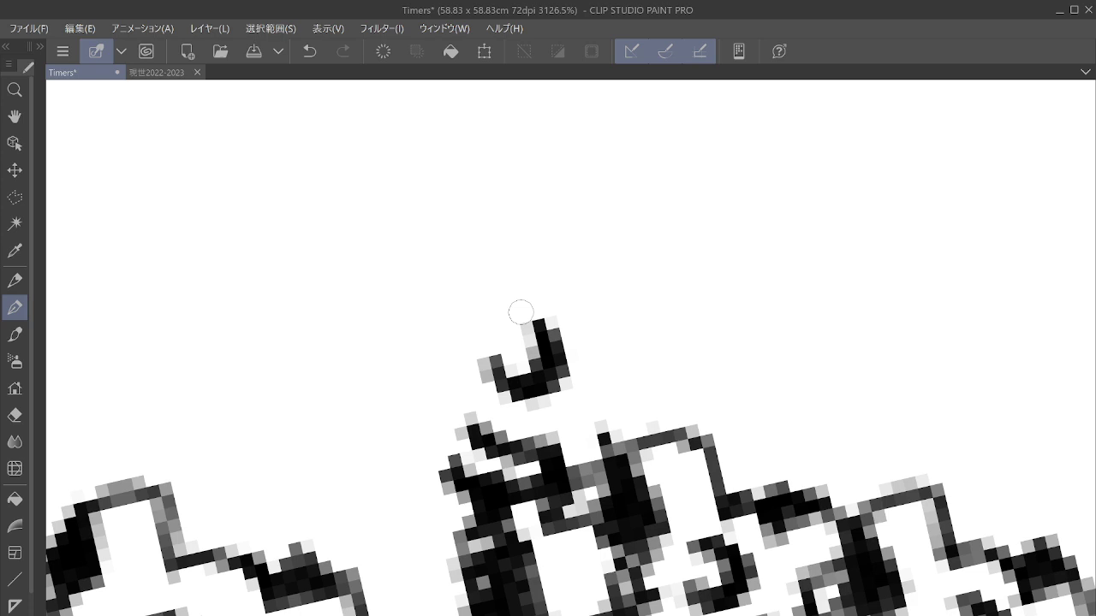
mouse_move(481, 461)
mouse_down()
mouse_move(620, 387)
mouse_move(720, 473)
mouse_move(680, 403)
mouse_move(613, 400)
mouse_move(676, 450)
mouse_move(684, 415)
mouse_move(642, 453)
mouse_move(618, 449)
mouse_move(618, 398)
mouse_move(589, 407)
mouse_move(599, 492)
mouse_move(569, 384)
mouse_move(646, 368)
mouse_move(651, 310)
mouse_move(667, 299)
mouse_up()
mouse_move(711, 340)
mouse_down()
mouse_move(777, 360)
mouse_move(761, 298)
mouse_move(767, 365)
mouse_move(733, 296)
mouse_up()
mouse_move(638, 338)
mouse_down()
mouse_move(655, 364)
mouse_move(666, 302)
mouse_move(633, 218)
mouse_move(630, 301)
mouse_move(621, 266)
mouse_move(629, 195)
mouse_move(727, 205)
mouse_move(733, 251)
mouse_move(822, 265)
mouse_move(814, 295)
mouse_move(826, 258)
mouse_move(843, 274)
mouse_move(874, 265)
mouse_move(895, 330)
mouse_move(832, 385)
mouse_move(832, 414)
mouse_up()
drag(712, 454, 734, 441)
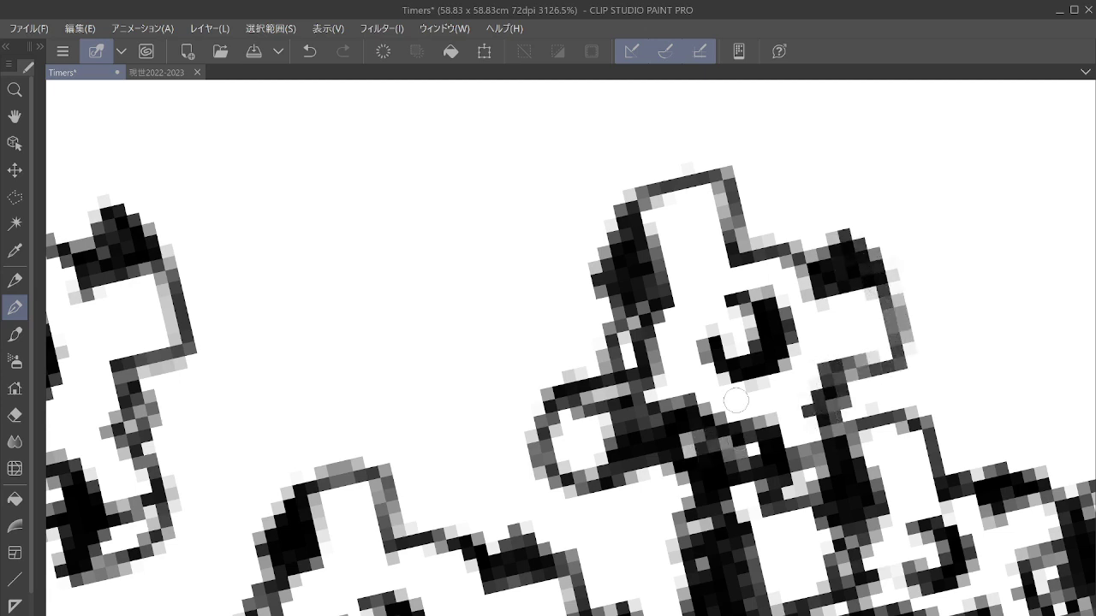
Step: Draw a solid black walking figure further up the slope, with raised arms holding a shaded toothed gear with a crescent hole
drag(736, 401, 794, 362)
mouse_move(484, 240)
mouse_down()
mouse_move(680, 242)
mouse_move(746, 290)
mouse_move(715, 299)
mouse_move(715, 257)
mouse_move(747, 266)
mouse_move(735, 221)
mouse_move(748, 195)
mouse_move(757, 231)
mouse_move(738, 223)
mouse_move(726, 387)
mouse_move(789, 349)
mouse_move(732, 300)
mouse_move(766, 359)
mouse_move(749, 390)
mouse_move(778, 358)
mouse_move(640, 477)
mouse_move(676, 449)
mouse_move(646, 473)
mouse_move(650, 484)
mouse_move(762, 398)
mouse_move(779, 364)
mouse_move(794, 385)
mouse_move(809, 548)
mouse_move(831, 555)
mouse_move(813, 512)
mouse_up()
mouse_move(733, 222)
mouse_down()
mouse_move(642, 447)
mouse_move(608, 425)
mouse_up()
mouse_move(630, 377)
mouse_down()
mouse_move(711, 400)
mouse_move(716, 391)
mouse_move(715, 492)
mouse_move(727, 441)
mouse_move(779, 429)
mouse_move(723, 497)
mouse_move(770, 385)
mouse_up()
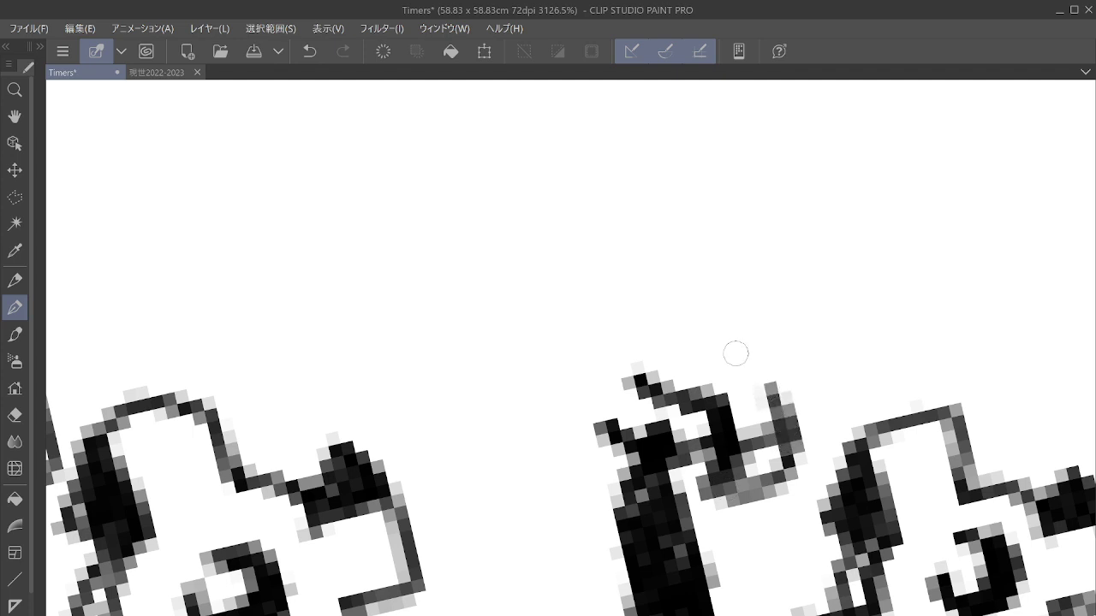
mouse_move(656, 317)
mouse_down()
mouse_move(682, 336)
mouse_move(722, 294)
mouse_move(686, 269)
mouse_move(716, 314)
mouse_move(704, 308)
mouse_move(695, 269)
mouse_move(718, 337)
mouse_up()
mouse_move(633, 379)
mouse_down()
mouse_move(544, 436)
mouse_move(611, 413)
mouse_move(559, 415)
mouse_move(594, 351)
mouse_move(581, 367)
mouse_move(585, 354)
mouse_move(520, 345)
mouse_move(501, 382)
mouse_move(549, 432)
mouse_move(535, 334)
mouse_move(596, 325)
mouse_move(614, 263)
mouse_move(592, 301)
mouse_move(602, 249)
mouse_move(629, 235)
mouse_move(603, 181)
mouse_move(572, 247)
mouse_move(606, 209)
mouse_move(612, 221)
mouse_move(564, 251)
mouse_move(588, 196)
mouse_move(623, 225)
mouse_move(612, 167)
mouse_move(684, 159)
mouse_move(699, 208)
mouse_move(671, 291)
mouse_move(712, 267)
mouse_move(728, 318)
mouse_move(710, 335)
mouse_move(724, 229)
mouse_move(705, 225)
mouse_move(777, 251)
mouse_move(771, 244)
mouse_move(768, 265)
mouse_move(821, 257)
mouse_move(778, 219)
mouse_move(779, 244)
mouse_move(827, 260)
mouse_move(845, 321)
mouse_move(788, 343)
mouse_move(776, 382)
mouse_move(797, 350)
mouse_move(704, 410)
mouse_move(656, 424)
mouse_move(700, 404)
mouse_up()
Step: Draw a solid black walking figure's head, torso and legs in the open white area left of the newest gear carrier
scroll(700, 402, down, 3)
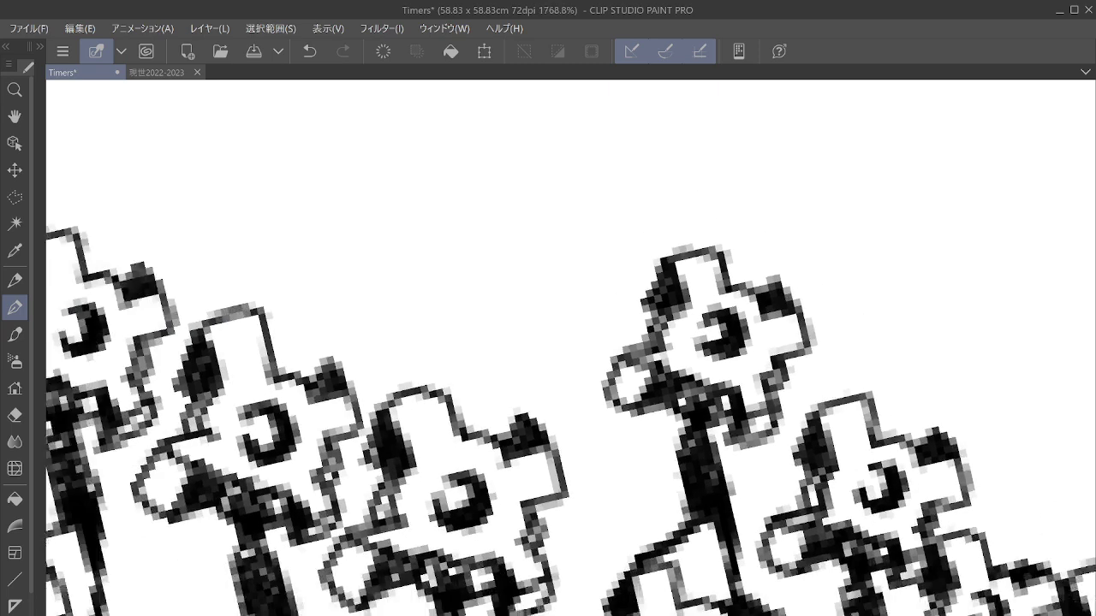
scroll(700, 402, up, 1)
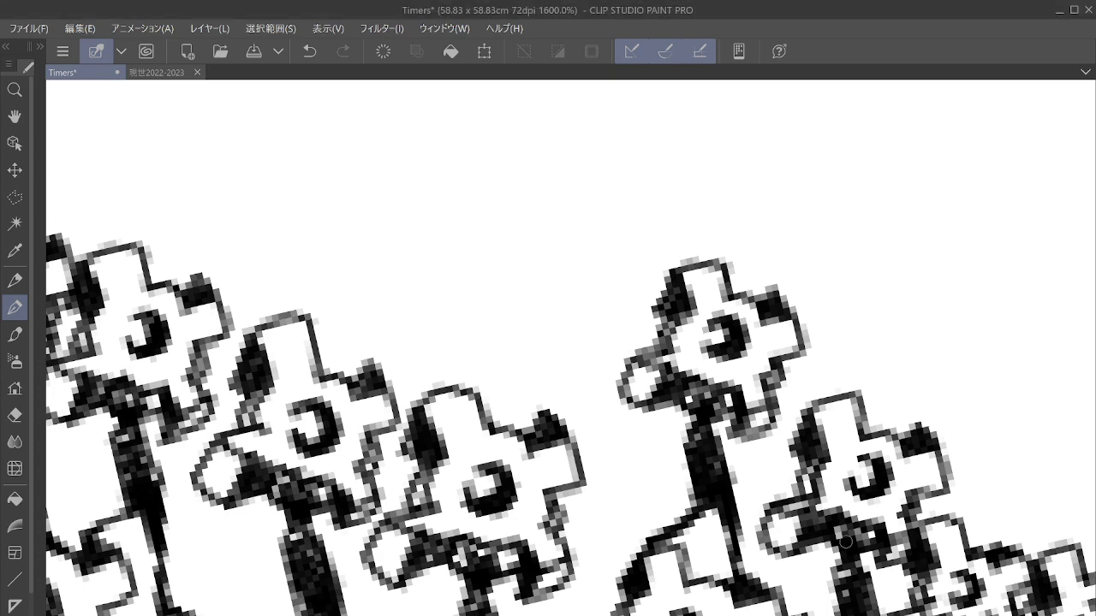
drag(846, 542, 1051, 576)
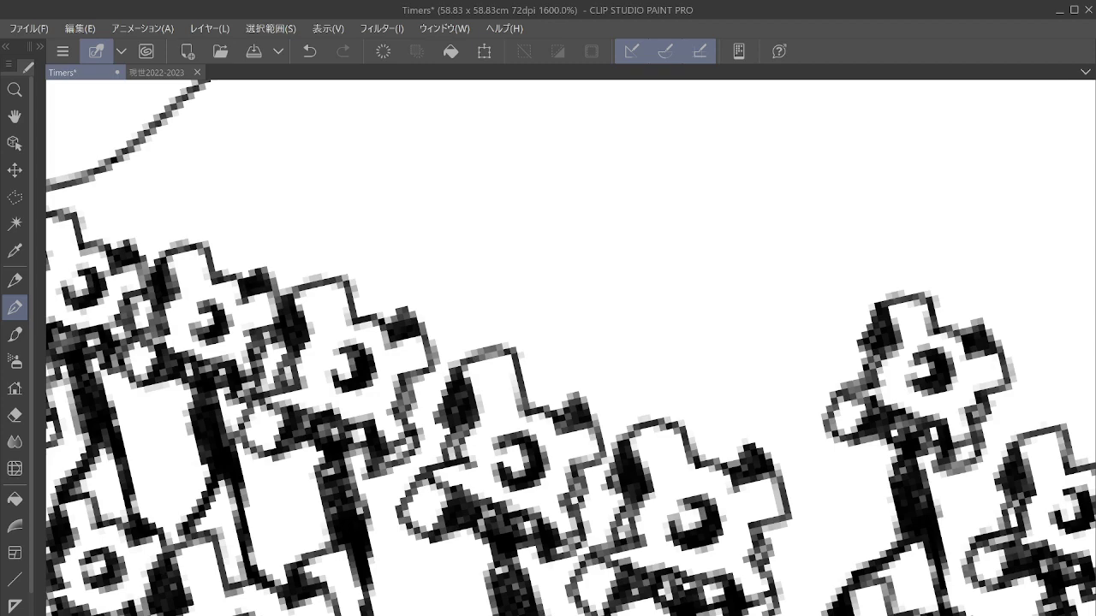
drag(722, 323, 829, 320)
scroll(848, 409, up, 1)
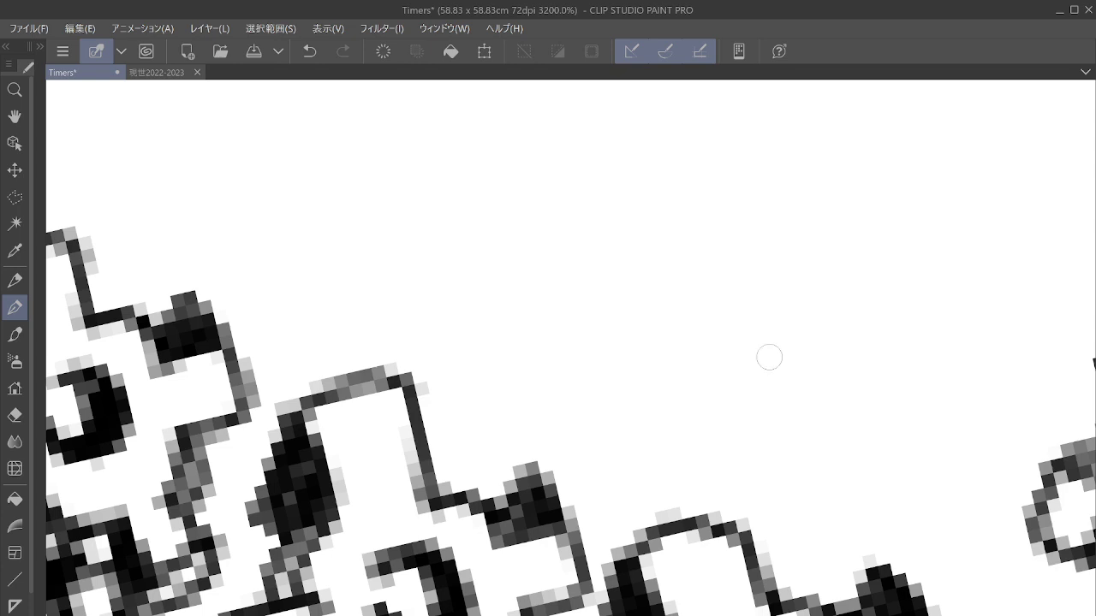
mouse_move(759, 321)
mouse_down()
mouse_move(758, 289)
mouse_move(791, 315)
mouse_move(772, 280)
mouse_move(786, 248)
mouse_move(758, 252)
mouse_move(784, 302)
mouse_move(739, 340)
mouse_move(745, 433)
mouse_move(790, 418)
mouse_move(762, 368)
mouse_move(784, 402)
mouse_move(792, 329)
mouse_move(806, 362)
mouse_move(789, 413)
mouse_move(757, 323)
mouse_move(787, 333)
mouse_move(774, 408)
mouse_up()
mouse_move(734, 459)
mouse_down()
mouse_move(659, 499)
mouse_move(746, 461)
mouse_move(770, 427)
mouse_move(642, 502)
mouse_move(643, 525)
mouse_move(780, 417)
mouse_move(831, 461)
mouse_move(824, 441)
mouse_move(845, 604)
mouse_up()
Step: Draw this walking figure's raised arms and gear, adding the crescent hole, toothed outline and black-shaded tooth sides
mouse_move(754, 248)
mouse_down()
mouse_move(702, 505)
mouse_move(670, 501)
mouse_up()
mouse_move(693, 443)
mouse_down()
mouse_move(716, 462)
mouse_move(781, 471)
mouse_up()
mouse_move(742, 519)
mouse_down()
mouse_move(778, 495)
mouse_move(771, 526)
mouse_move(803, 517)
mouse_move(786, 537)
mouse_move(792, 508)
mouse_move(855, 490)
mouse_move(871, 522)
mouse_move(770, 554)
mouse_up()
drag(856, 484, 828, 441)
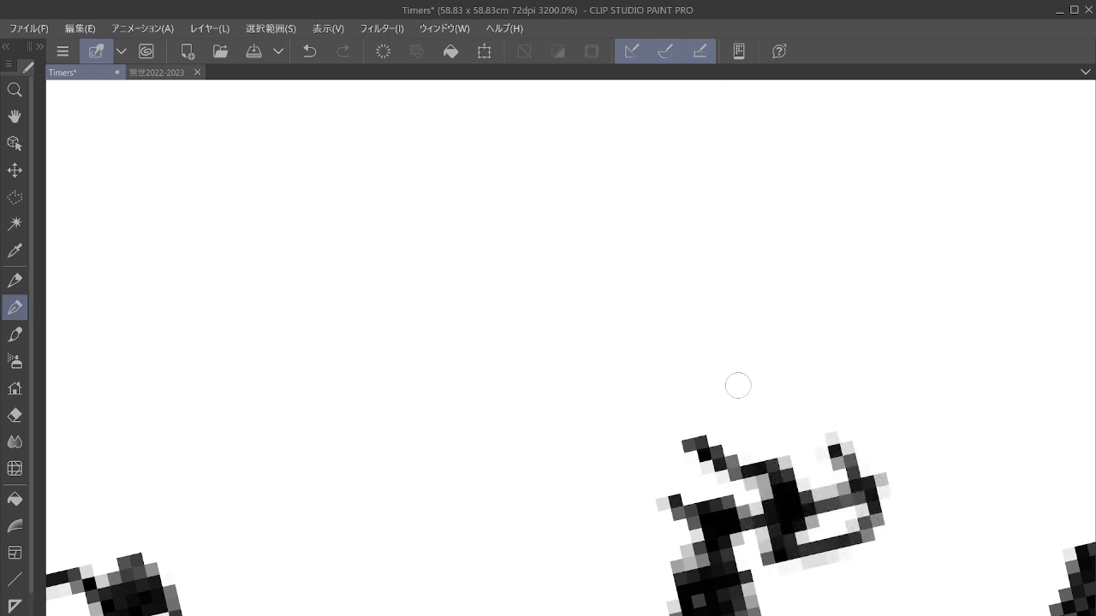
mouse_move(738, 386)
mouse_down()
mouse_move(785, 364)
mouse_move(738, 348)
mouse_move(754, 342)
mouse_move(768, 403)
mouse_move(780, 368)
mouse_move(738, 399)
mouse_move(778, 359)
mouse_move(790, 370)
mouse_move(772, 413)
mouse_up()
mouse_move(692, 451)
mouse_down()
mouse_move(623, 448)
mouse_move(631, 495)
mouse_move(671, 488)
mouse_move(648, 450)
mouse_move(618, 471)
mouse_up()
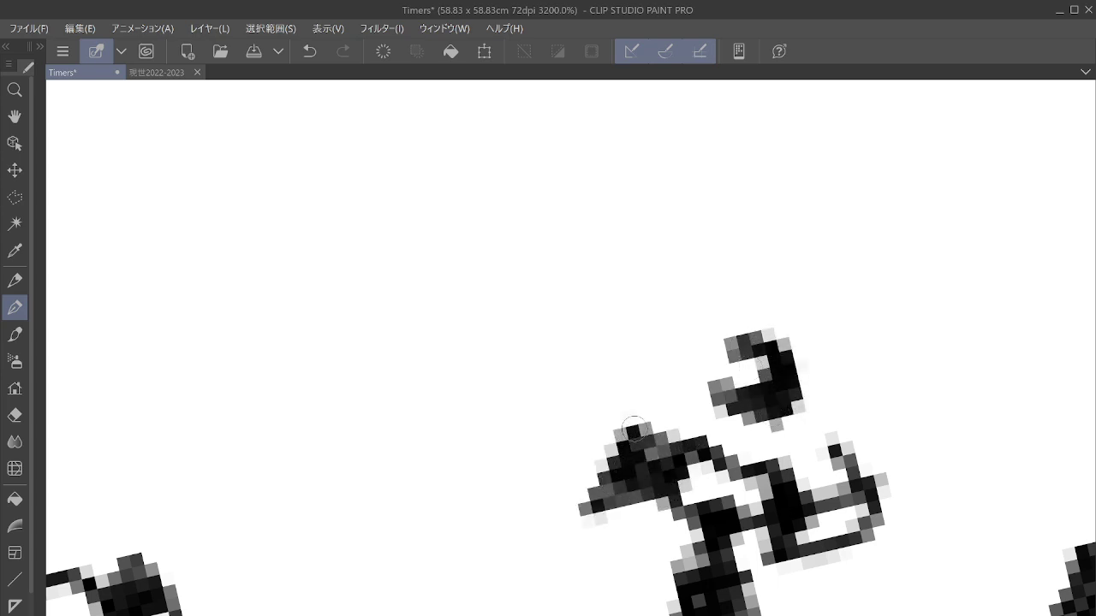
mouse_move(633, 428)
mouse_down()
mouse_move(567, 404)
mouse_move(544, 479)
mouse_move(598, 492)
mouse_move(592, 392)
mouse_move(648, 386)
mouse_move(666, 330)
mouse_move(616, 364)
mouse_move(670, 308)
mouse_move(671, 283)
mouse_move(628, 240)
mouse_move(646, 312)
mouse_move(633, 276)
mouse_move(644, 301)
mouse_move(659, 304)
mouse_move(649, 216)
mouse_move(727, 204)
mouse_move(753, 247)
mouse_move(752, 270)
mouse_move(781, 261)
mouse_move(760, 271)
mouse_move(766, 283)
mouse_move(759, 276)
mouse_move(816, 280)
mouse_move(839, 327)
mouse_move(896, 306)
mouse_move(850, 272)
mouse_move(867, 283)
mouse_move(860, 316)
mouse_move(858, 280)
mouse_move(912, 306)
mouse_move(931, 386)
mouse_move(854, 396)
mouse_move(830, 426)
mouse_up()
mouse_move(726, 485)
mouse_down()
mouse_move(694, 475)
mouse_move(740, 488)
mouse_move(748, 502)
mouse_move(724, 400)
mouse_move(768, 419)
mouse_up()
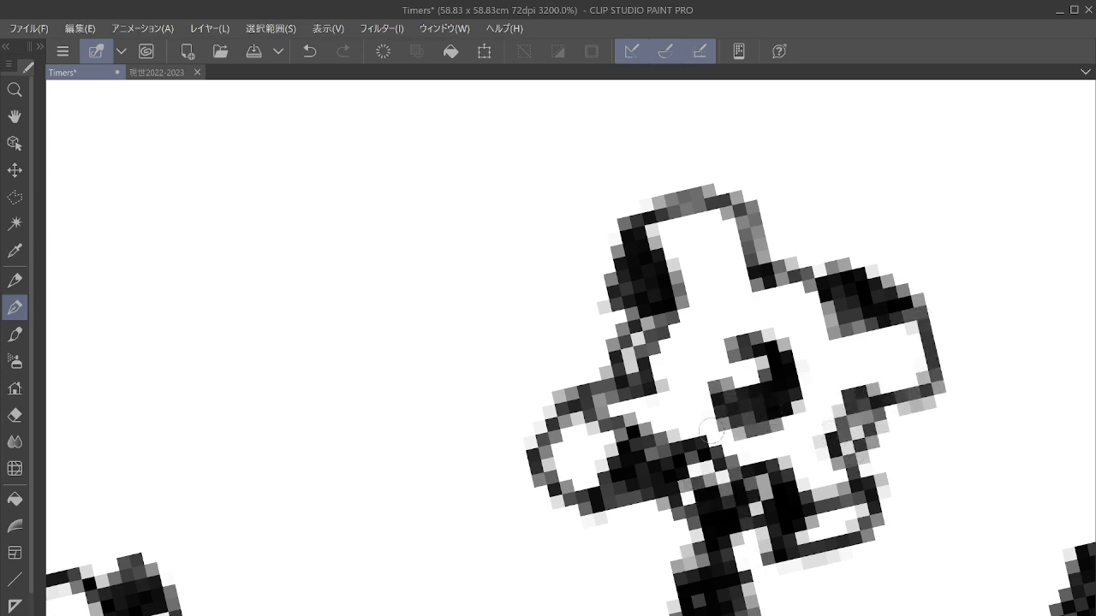
Step: Draw a solid black striding figure behind the crowd's upper edge, in the gap left of the finished gear carrier
scroll(707, 430, down, 8)
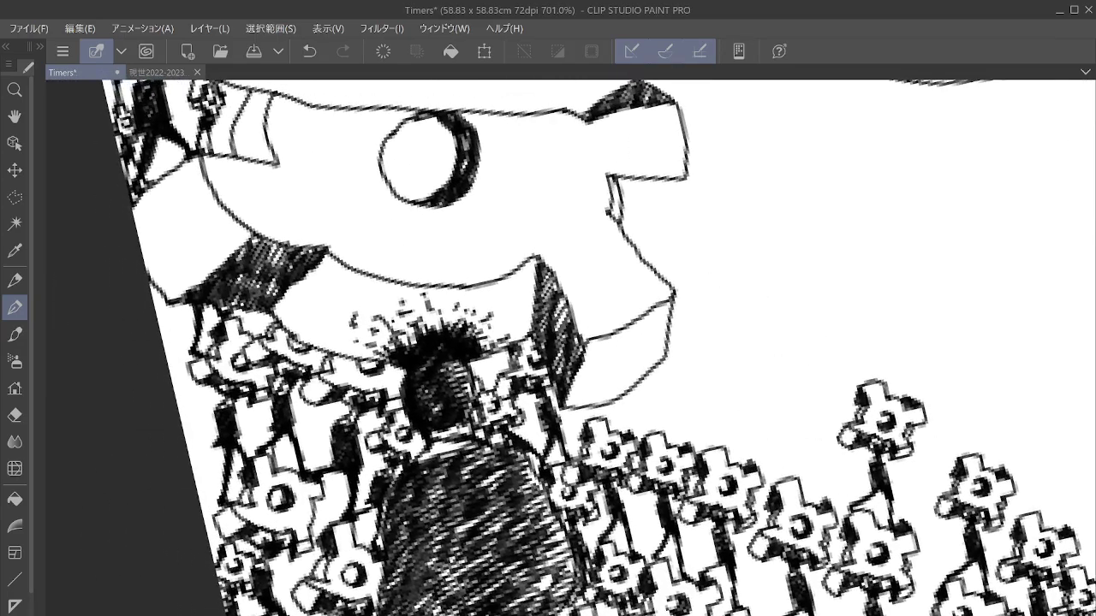
scroll(754, 497, up, 8)
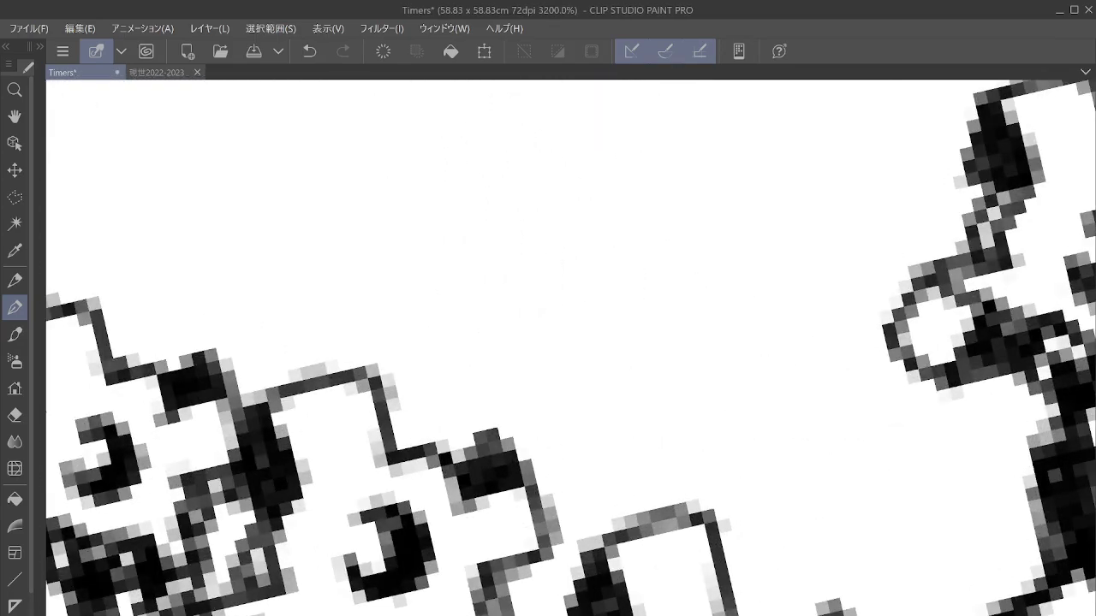
mouse_move(764, 359)
mouse_down()
mouse_move(742, 376)
mouse_move(751, 335)
mouse_move(806, 342)
mouse_move(760, 326)
mouse_move(761, 286)
mouse_move(780, 278)
mouse_move(796, 334)
mouse_move(755, 368)
mouse_move(768, 483)
mouse_move(826, 450)
mouse_move(796, 420)
mouse_move(823, 435)
mouse_move(838, 405)
mouse_move(816, 456)
mouse_move(790, 352)
mouse_move(802, 370)
mouse_move(800, 455)
mouse_move(821, 447)
mouse_move(804, 460)
mouse_move(821, 457)
mouse_move(715, 502)
mouse_move(663, 494)
mouse_move(656, 509)
mouse_move(684, 487)
mouse_move(748, 503)
mouse_move(710, 496)
mouse_move(803, 486)
mouse_move(834, 468)
mouse_move(811, 485)
mouse_move(821, 534)
mouse_move(833, 516)
mouse_move(839, 525)
mouse_move(810, 613)
mouse_up()
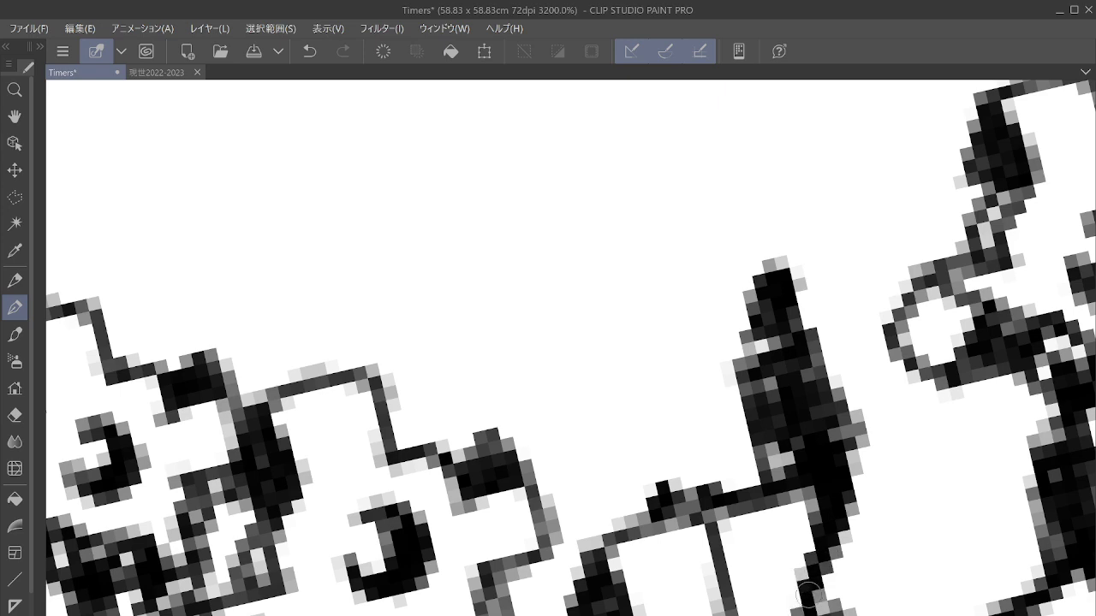
Step: Draw the upper-edge striding figure's arms and raised gear, including the crescent hole, rounded teeth and black tooth sides
scroll(570, 347, up, 3)
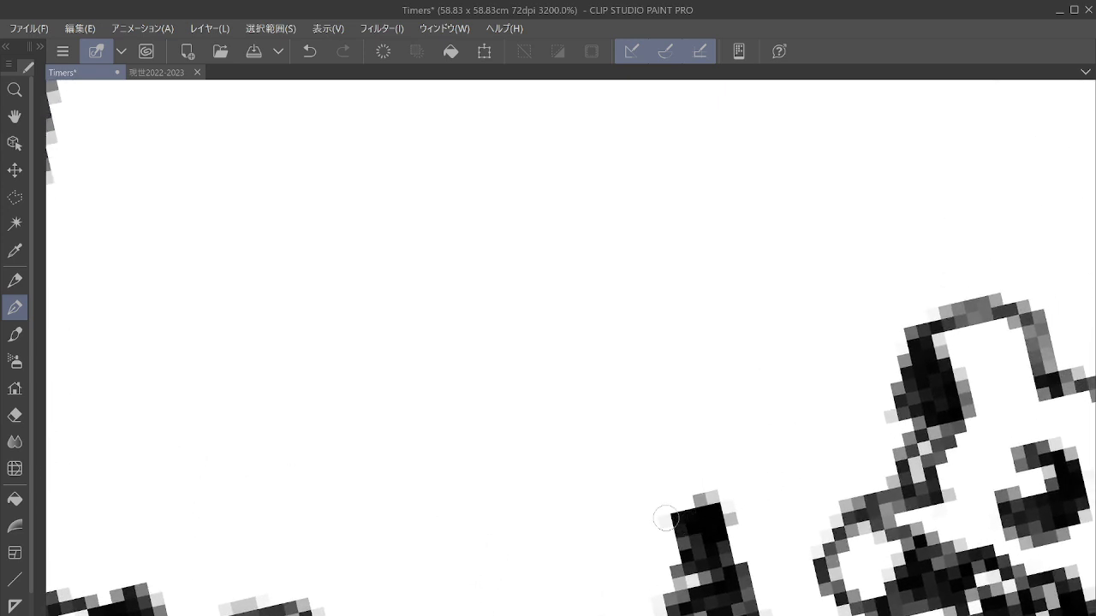
mouse_move(665, 517)
mouse_down()
mouse_move(697, 466)
mouse_move(681, 463)
mouse_move(737, 512)
mouse_up()
mouse_move(749, 468)
mouse_down()
mouse_move(758, 503)
mouse_move(783, 511)
mouse_move(774, 516)
mouse_move(832, 468)
mouse_move(825, 523)
mouse_move(773, 533)
mouse_move(805, 439)
mouse_up()
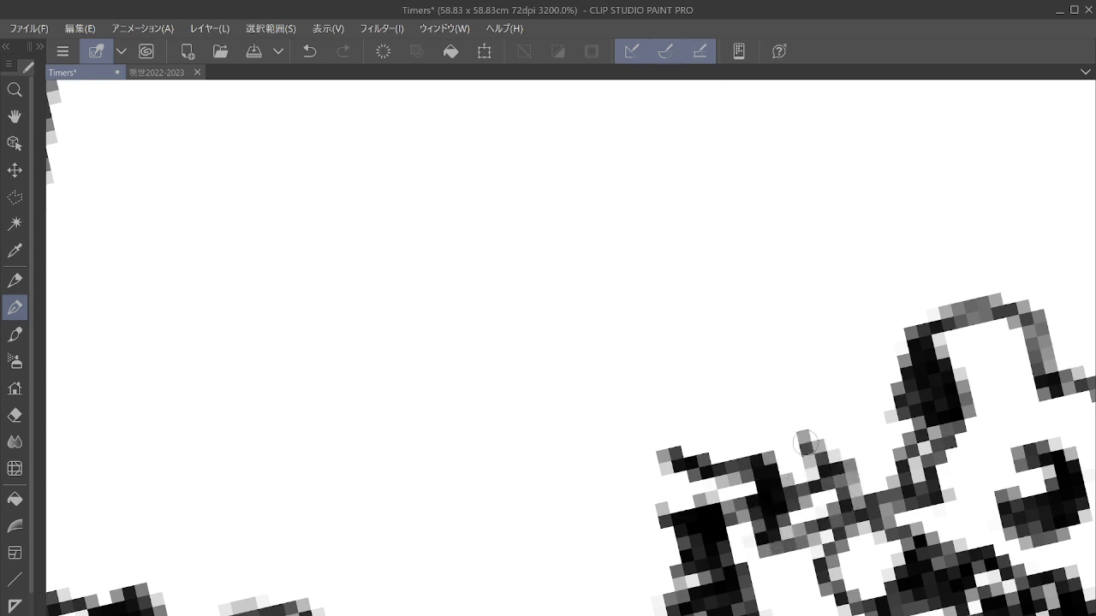
mouse_move(687, 392)
mouse_down()
mouse_move(756, 397)
mouse_move(735, 345)
mouse_move(708, 349)
mouse_move(734, 405)
mouse_move(752, 374)
mouse_move(706, 400)
mouse_up()
mouse_move(669, 446)
mouse_down()
mouse_move(598, 530)
mouse_move(657, 505)
mouse_move(660, 492)
mouse_move(647, 511)
mouse_move(630, 496)
mouse_move(596, 421)
mouse_move(614, 446)
mouse_move(543, 427)
mouse_move(535, 511)
mouse_move(599, 515)
mouse_move(579, 413)
mouse_move(632, 393)
mouse_move(643, 403)
mouse_move(600, 348)
mouse_move(650, 309)
mouse_move(612, 231)
mouse_move(587, 302)
mouse_move(618, 324)
mouse_move(615, 248)
mouse_move(646, 202)
mouse_move(713, 197)
mouse_move(740, 273)
mouse_move(796, 297)
mouse_move(801, 323)
mouse_move(852, 295)
mouse_move(805, 314)
mouse_move(826, 302)
mouse_move(860, 306)
mouse_move(838, 279)
mouse_up()
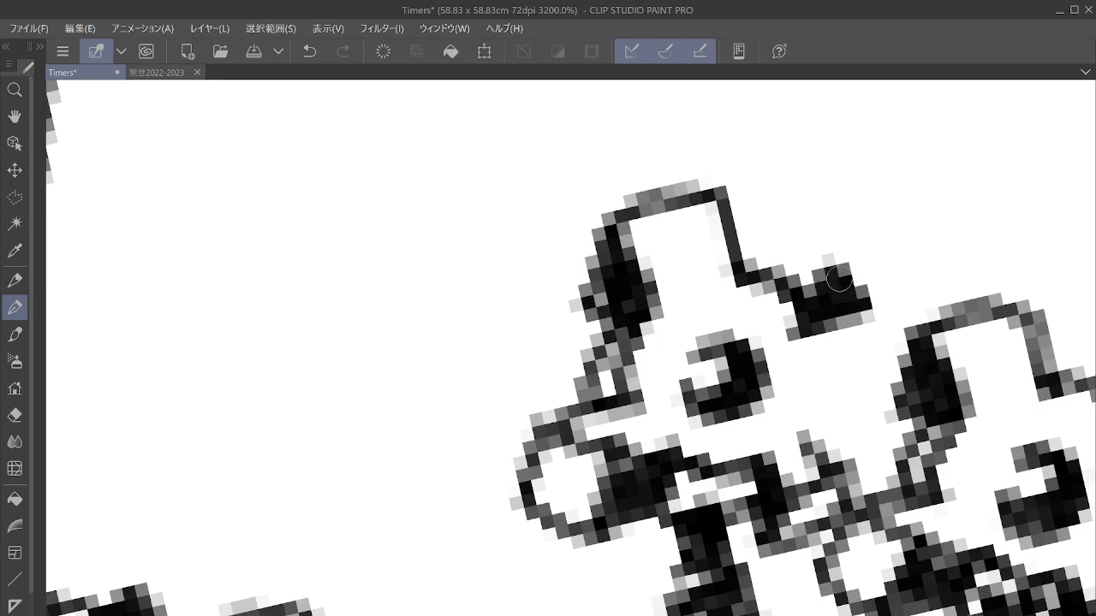
mouse_move(872, 315)
mouse_down()
mouse_move(883, 377)
mouse_move(819, 396)
mouse_move(812, 438)
mouse_move(837, 428)
mouse_up()
drag(700, 485, 733, 498)
mouse_move(691, 379)
mouse_down()
mouse_move(741, 358)
mouse_move(779, 376)
mouse_move(923, 337)
mouse_up()
Step: Draw a smaller solid black figure with head, torso and spread legs in the gap between the giant gear and the last carrier
scroll(743, 356, down, 4)
scroll(570, 348, up, 2)
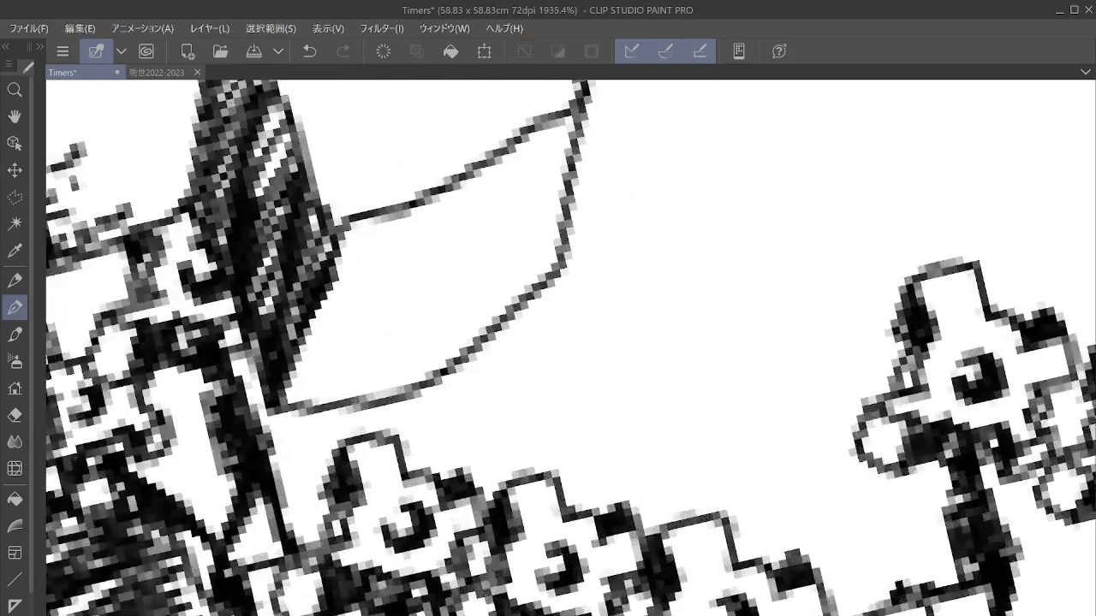
scroll(1053, 530, up, 2)
mouse_move(717, 413)
mouse_down()
mouse_move(753, 392)
mouse_move(720, 412)
mouse_move(708, 403)
mouse_move(741, 358)
mouse_up()
mouse_move(719, 424)
mouse_down()
mouse_move(733, 479)
mouse_move(740, 430)
mouse_move(778, 450)
mouse_move(743, 489)
mouse_move(736, 417)
mouse_move(753, 405)
mouse_move(752, 482)
mouse_move(680, 561)
mouse_up()
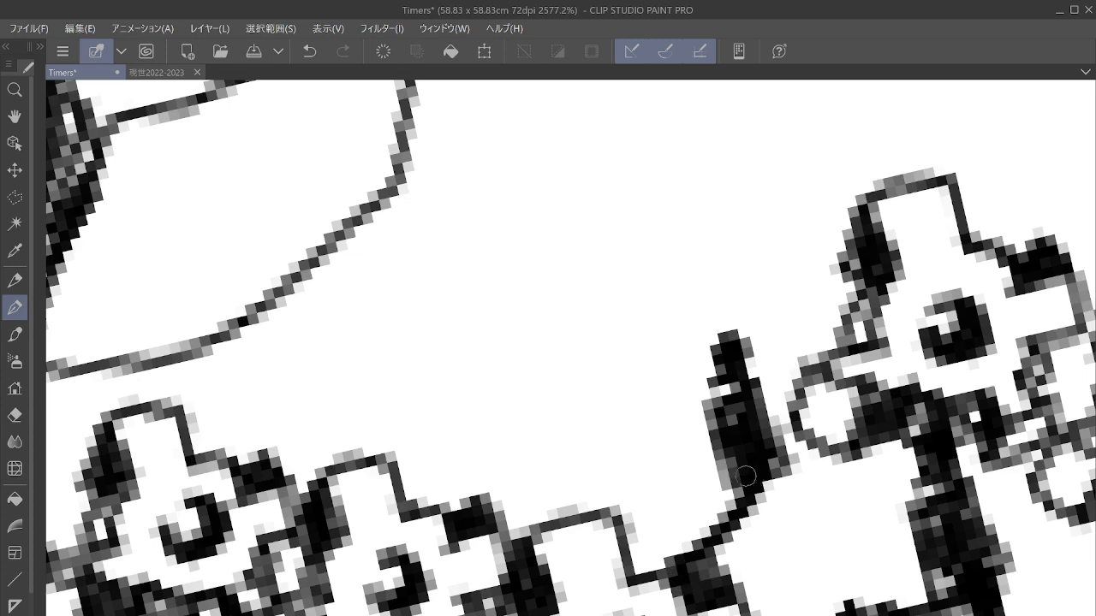
mouse_move(784, 532)
mouse_down()
mouse_move(781, 466)
mouse_move(789, 604)
mouse_up()
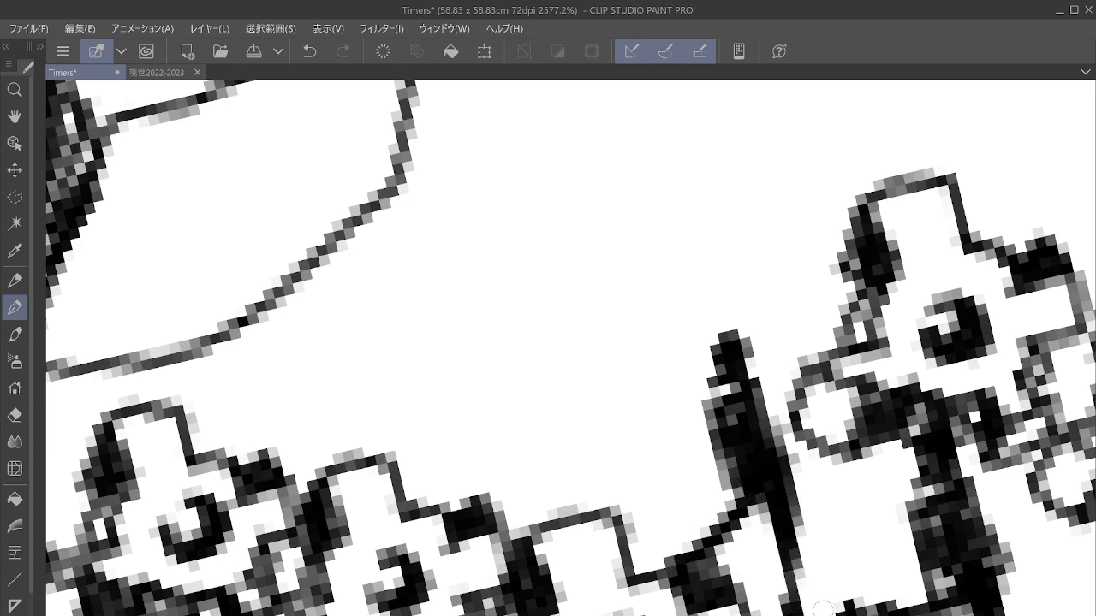
Step: Draw the smaller figure's arms and its overhead gear with crescent hole and shaded teeth, overlapping behind the neighbouring gear
drag(823, 445, 789, 607)
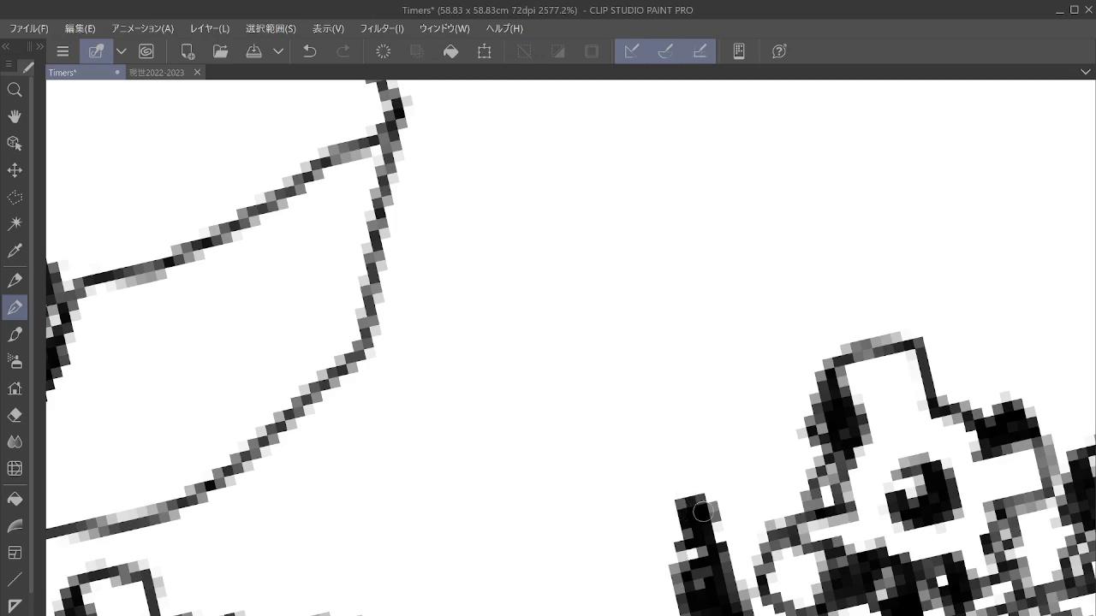
mouse_move(692, 472)
mouse_down()
mouse_move(694, 505)
mouse_move(738, 470)
mouse_move(717, 514)
mouse_move(739, 485)
mouse_move(752, 512)
mouse_move(787, 480)
mouse_move(737, 530)
mouse_up()
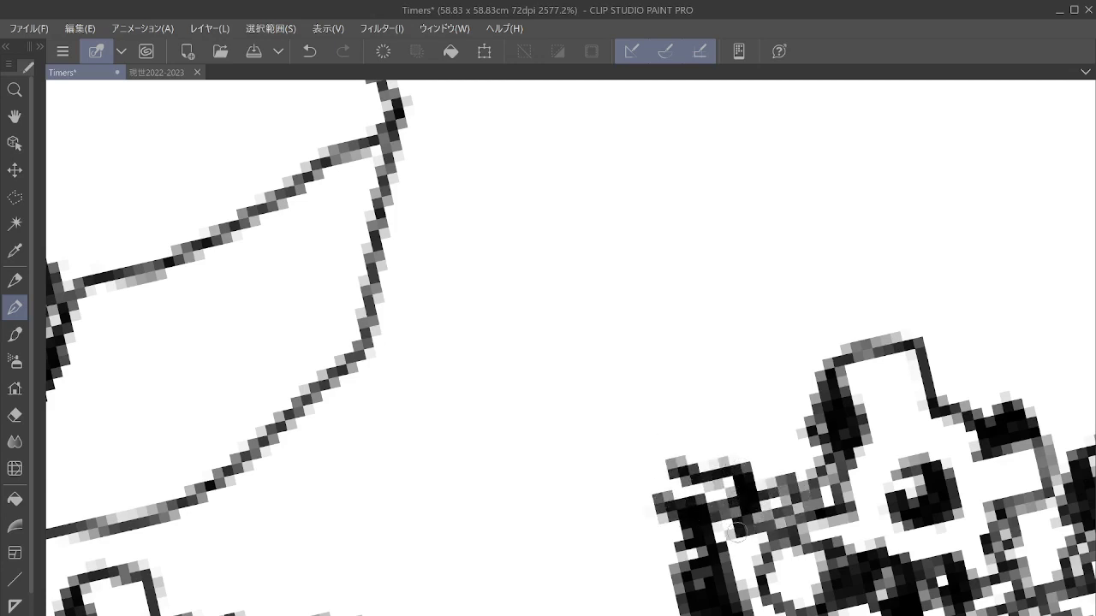
mouse_move(788, 484)
mouse_down()
mouse_move(711, 387)
mouse_move(722, 386)
mouse_move(715, 431)
mouse_move(721, 397)
mouse_up()
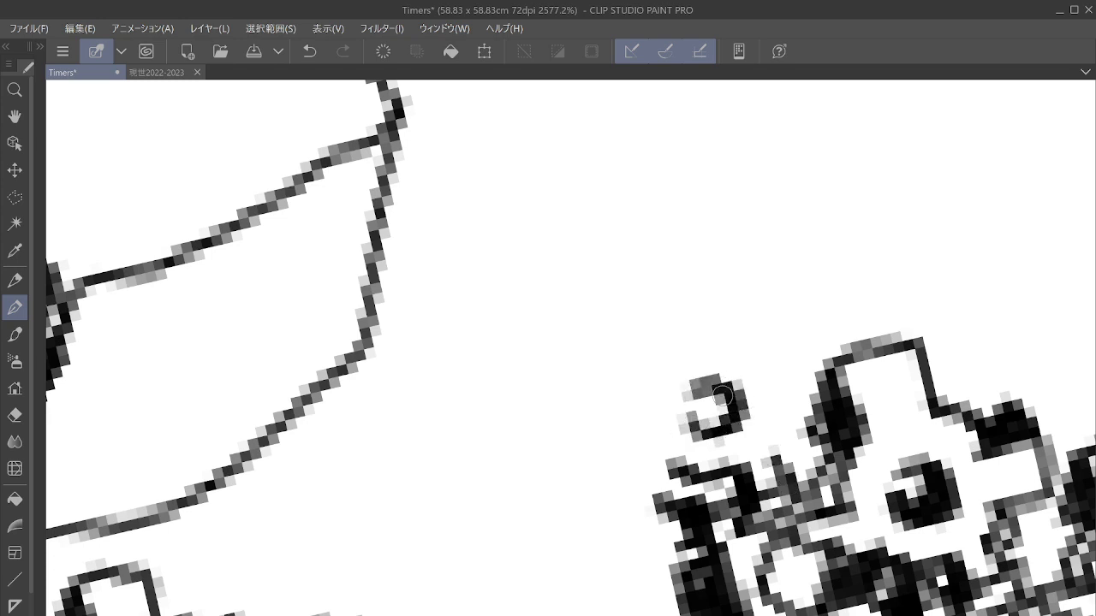
mouse_move(650, 465)
mouse_down()
mouse_move(617, 493)
mouse_move(668, 481)
mouse_move(647, 497)
mouse_move(625, 482)
mouse_move(650, 494)
mouse_up()
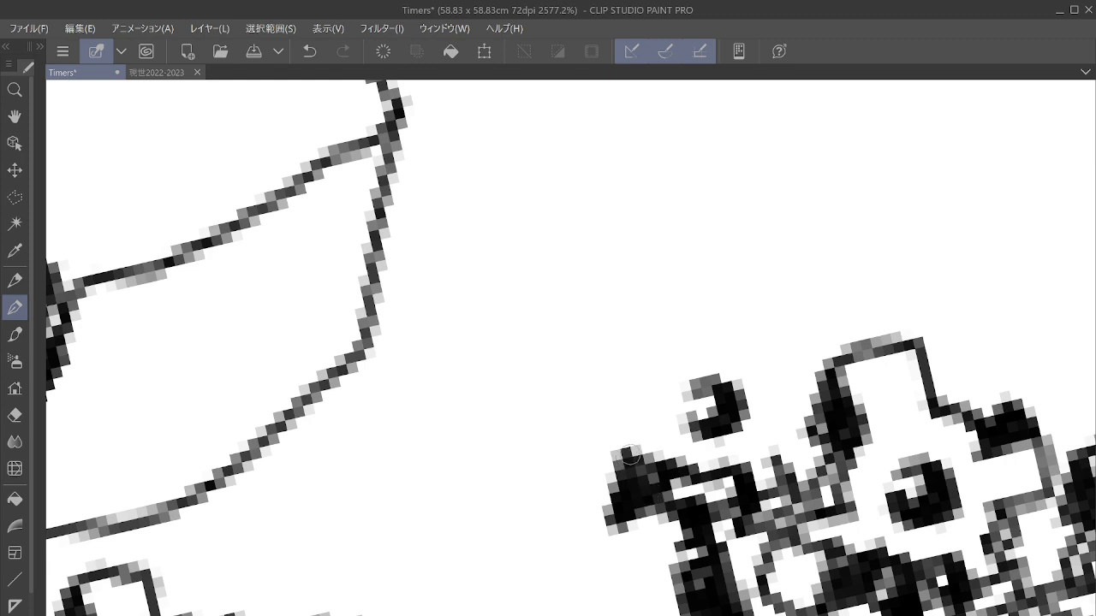
mouse_move(630, 456)
mouse_down()
mouse_move(564, 459)
mouse_move(590, 529)
mouse_move(594, 459)
mouse_move(609, 437)
mouse_move(655, 422)
mouse_move(634, 392)
mouse_move(626, 412)
mouse_move(644, 340)
mouse_move(612, 312)
mouse_move(627, 373)
mouse_move(617, 356)
mouse_move(625, 369)
mouse_move(637, 348)
mouse_move(632, 287)
mouse_move(703, 281)
mouse_move(718, 339)
mouse_move(760, 354)
mouse_move(770, 373)
mouse_move(799, 364)
mouse_move(790, 333)
mouse_move(823, 374)
mouse_move(814, 411)
mouse_move(785, 417)
mouse_move(781, 460)
mouse_up()
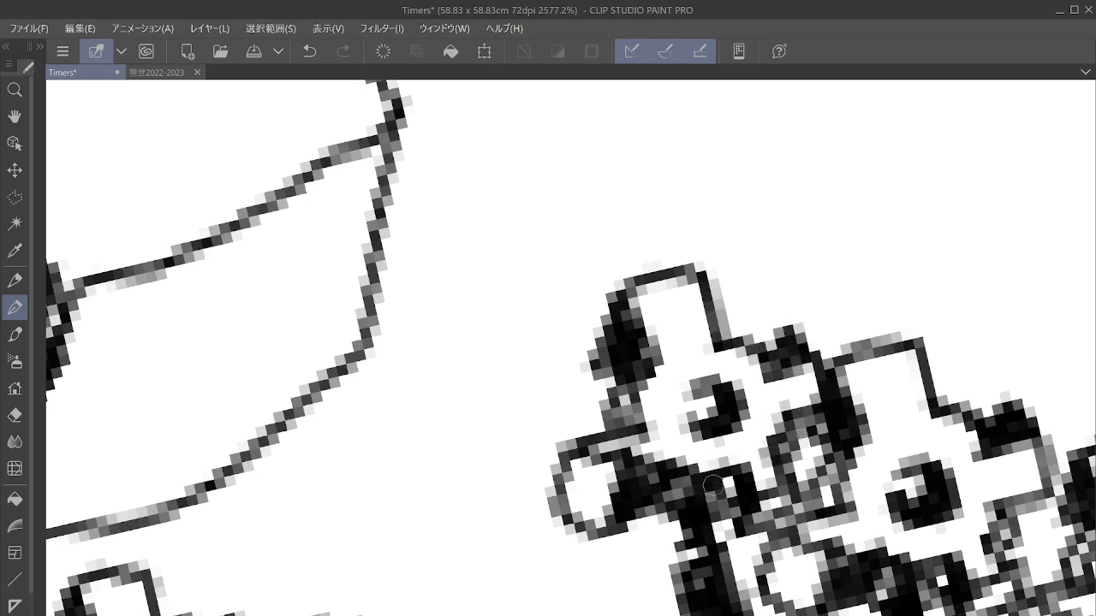
Step: Draw another solid black striding figure's head, torso and legs beside the giant gear's lower edge, above the crowd
drag(712, 485, 930, 368)
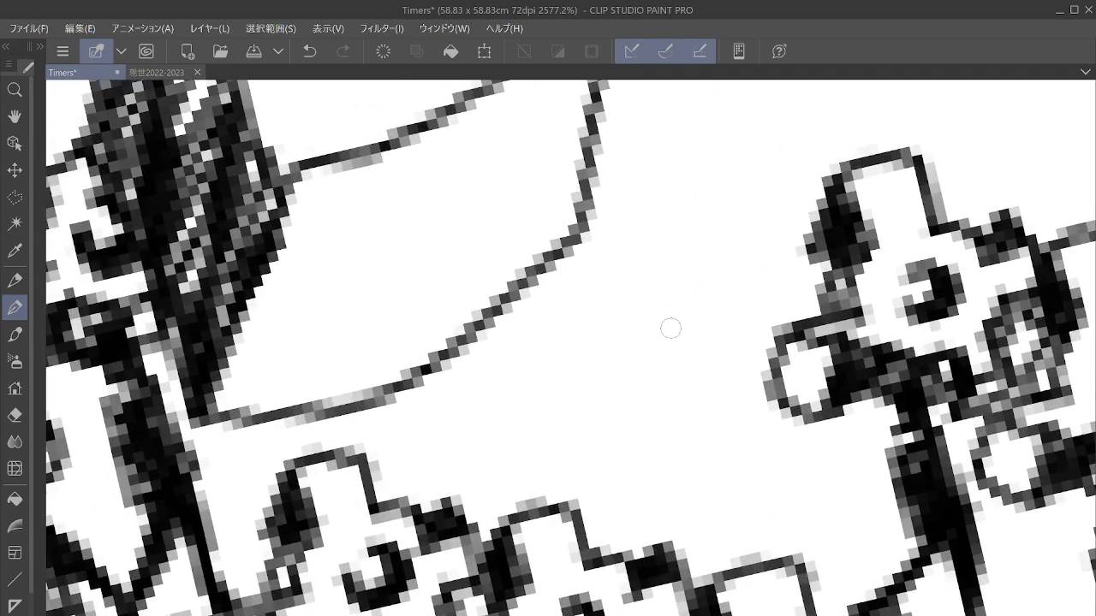
mouse_move(671, 327)
mouse_down()
mouse_move(699, 318)
mouse_move(671, 292)
mouse_move(695, 287)
mouse_move(685, 286)
mouse_move(702, 315)
mouse_move(682, 335)
mouse_move(675, 373)
mouse_move(687, 428)
mouse_move(733, 397)
mouse_move(702, 366)
mouse_move(736, 390)
mouse_move(685, 355)
mouse_move(701, 341)
mouse_move(714, 353)
mouse_move(713, 402)
mouse_move(637, 523)
mouse_move(687, 477)
mouse_move(708, 421)
mouse_move(667, 488)
mouse_move(618, 552)
mouse_up()
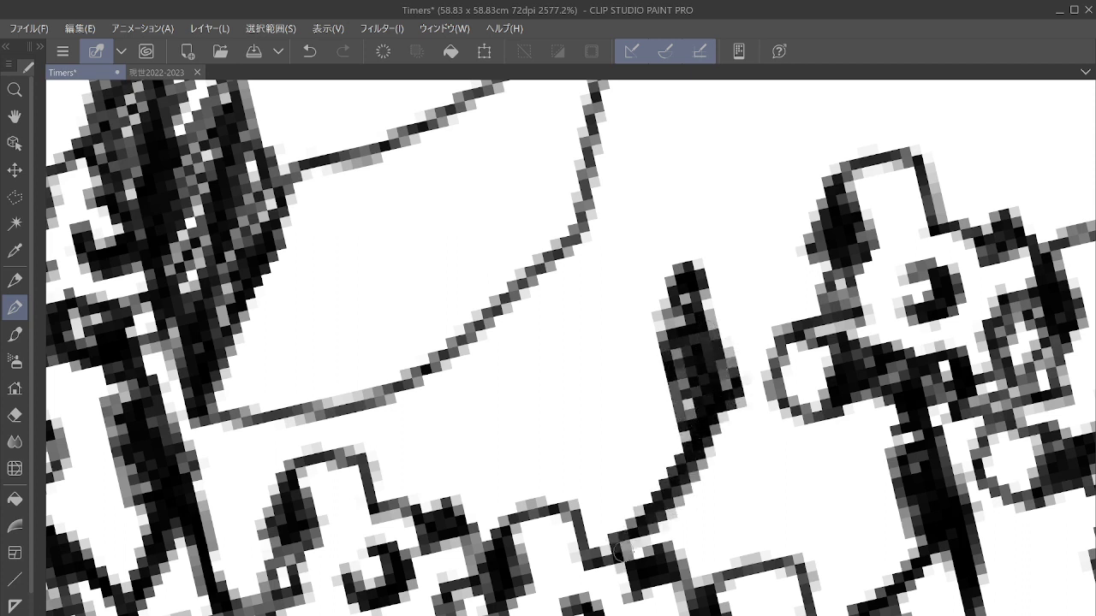
mouse_move(710, 430)
mouse_down()
mouse_move(736, 462)
mouse_move(744, 456)
mouse_move(738, 548)
mouse_up()
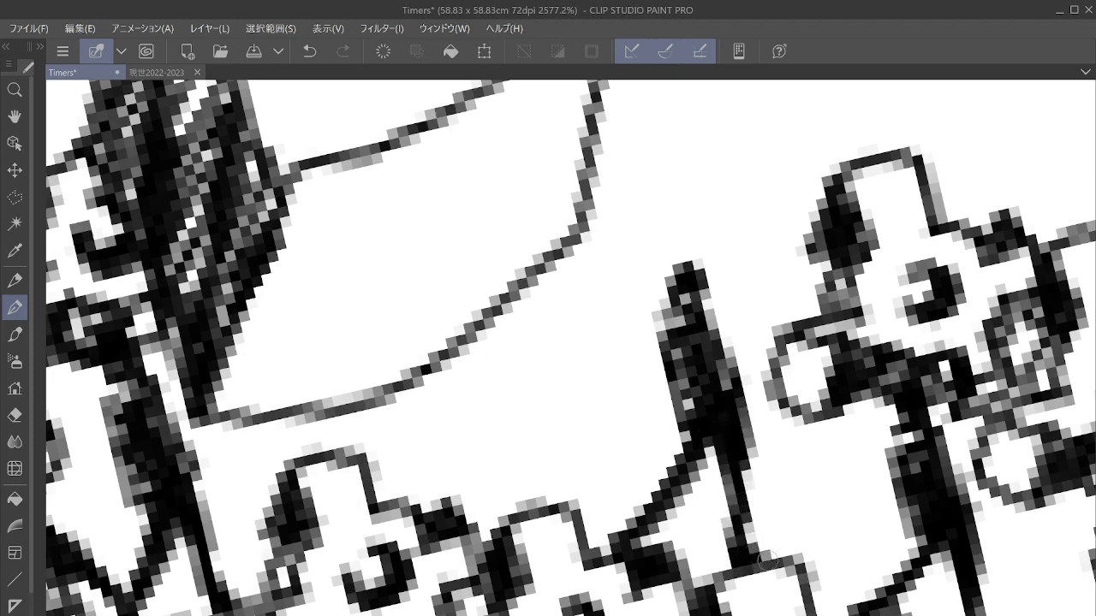
drag(732, 342, 695, 584)
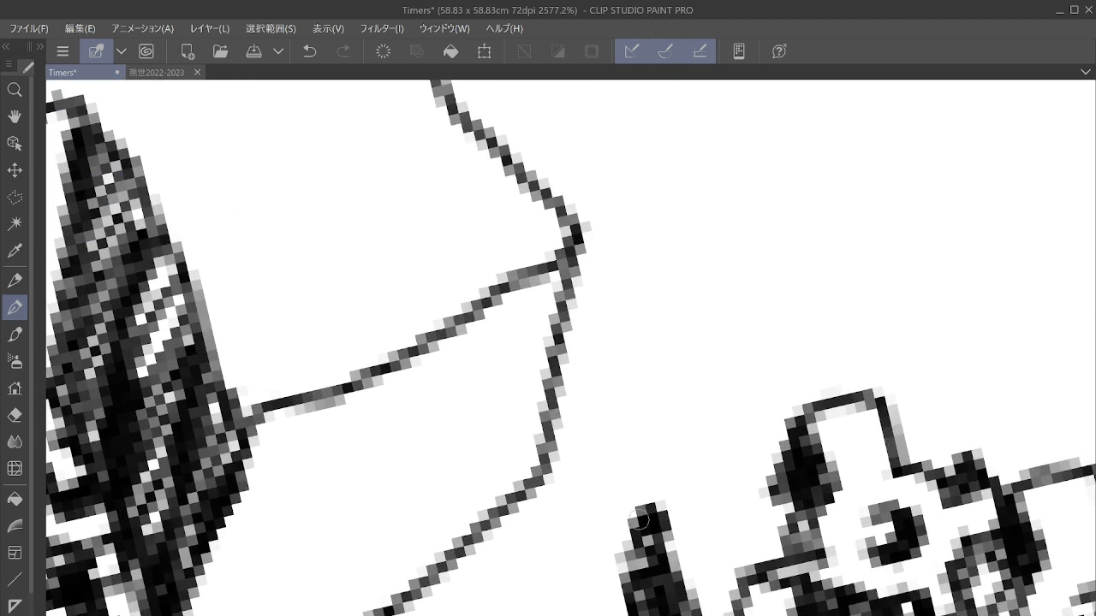
Step: Draw the arms and overhead gear of the striding figure beside the giant gear's lower edge, with crescent hole and black-shaded teeth
drag(627, 462, 685, 482)
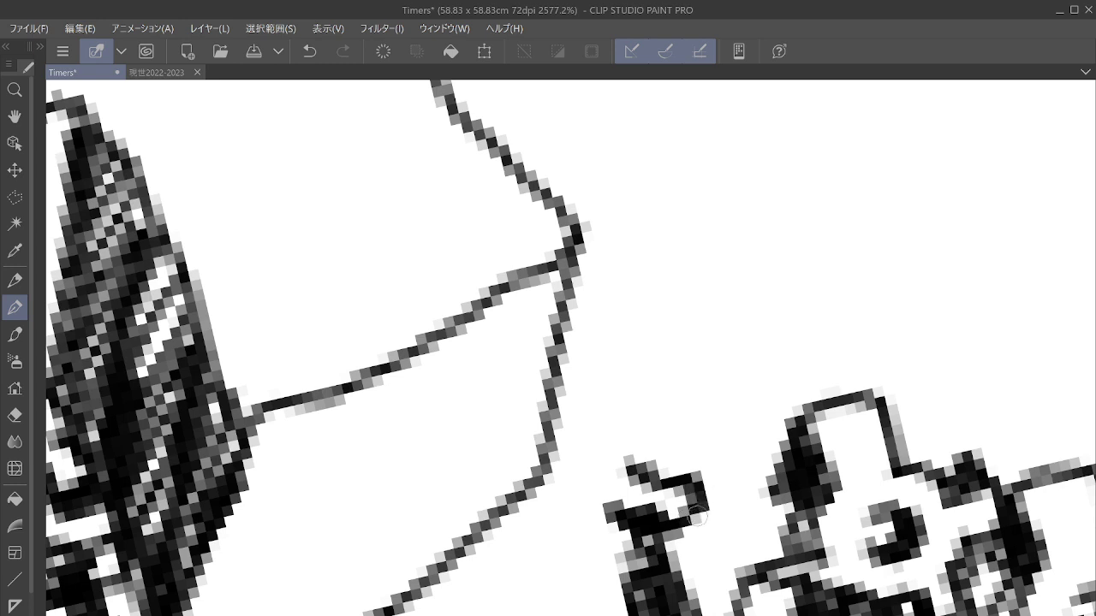
mouse_move(697, 516)
mouse_down()
mouse_move(698, 488)
mouse_move(722, 513)
mouse_move(707, 519)
mouse_move(757, 489)
mouse_move(771, 508)
mouse_move(706, 549)
mouse_move(767, 485)
mouse_up()
mouse_move(659, 413)
mouse_down()
mouse_move(701, 387)
mouse_move(664, 382)
mouse_move(702, 406)
mouse_move(667, 423)
mouse_up()
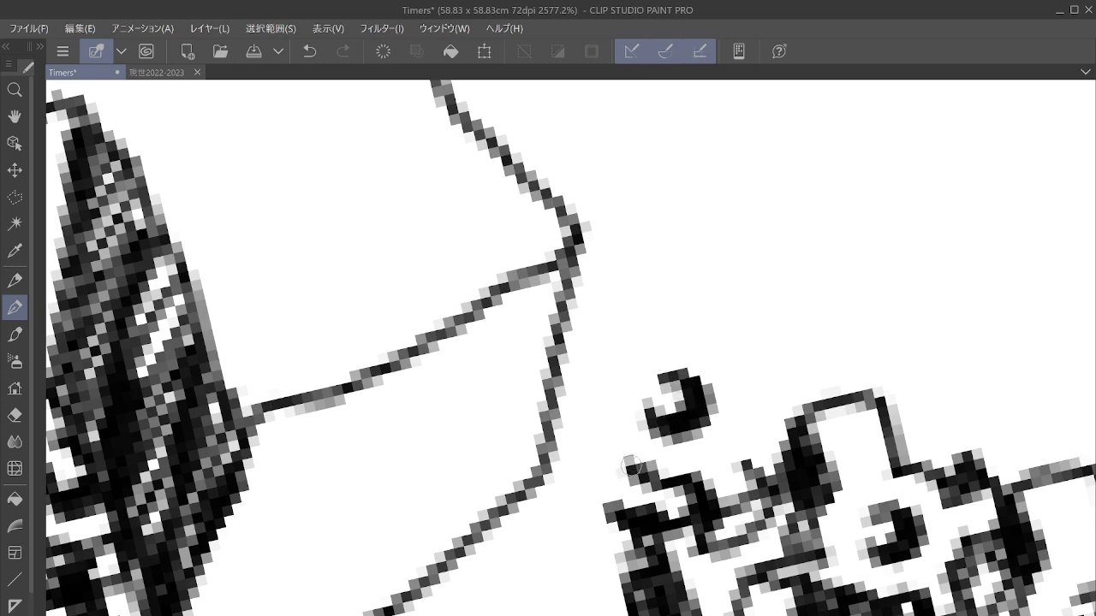
mouse_move(631, 467)
mouse_down()
mouse_move(563, 526)
mouse_move(618, 490)
mouse_move(584, 495)
mouse_up()
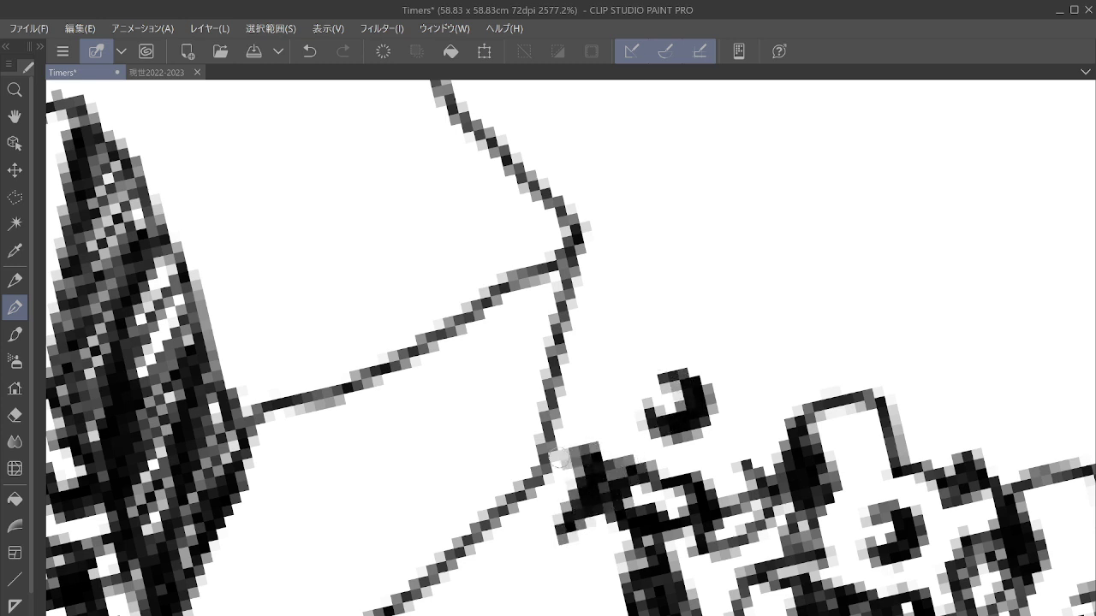
drag(558, 459, 567, 536)
mouse_move(556, 430)
mouse_down()
mouse_move(599, 403)
mouse_move(612, 334)
mouse_move(581, 347)
mouse_move(589, 261)
mouse_move(680, 316)
mouse_up()
drag(675, 379, 692, 432)
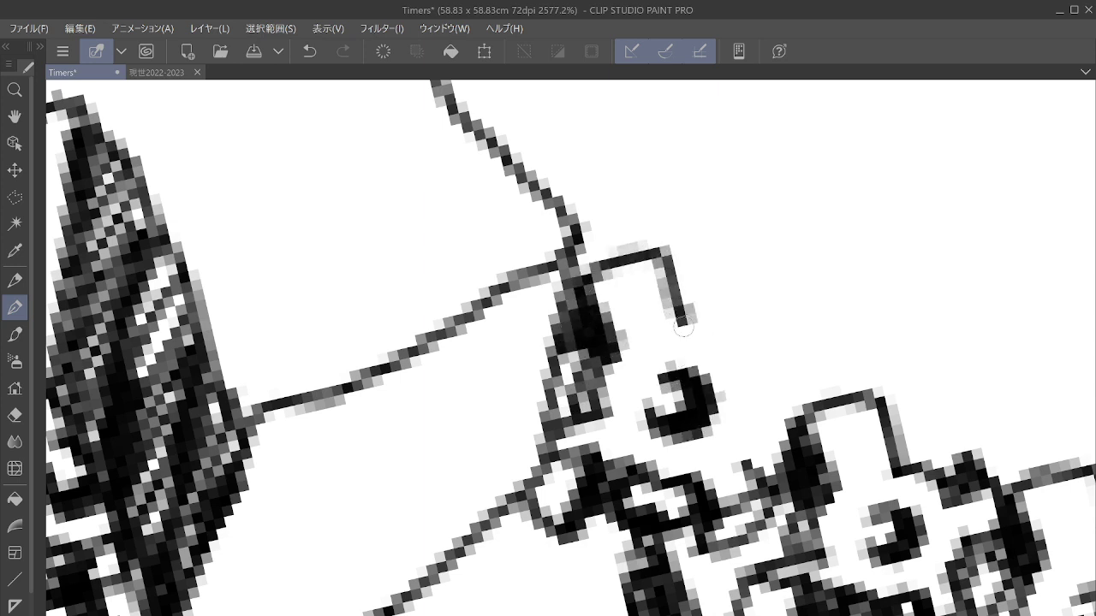
mouse_move(684, 327)
mouse_down()
mouse_move(770, 351)
mouse_move(746, 301)
mouse_move(757, 299)
mouse_move(783, 338)
mouse_move(806, 394)
mouse_move(747, 433)
mouse_move(751, 464)
mouse_up()
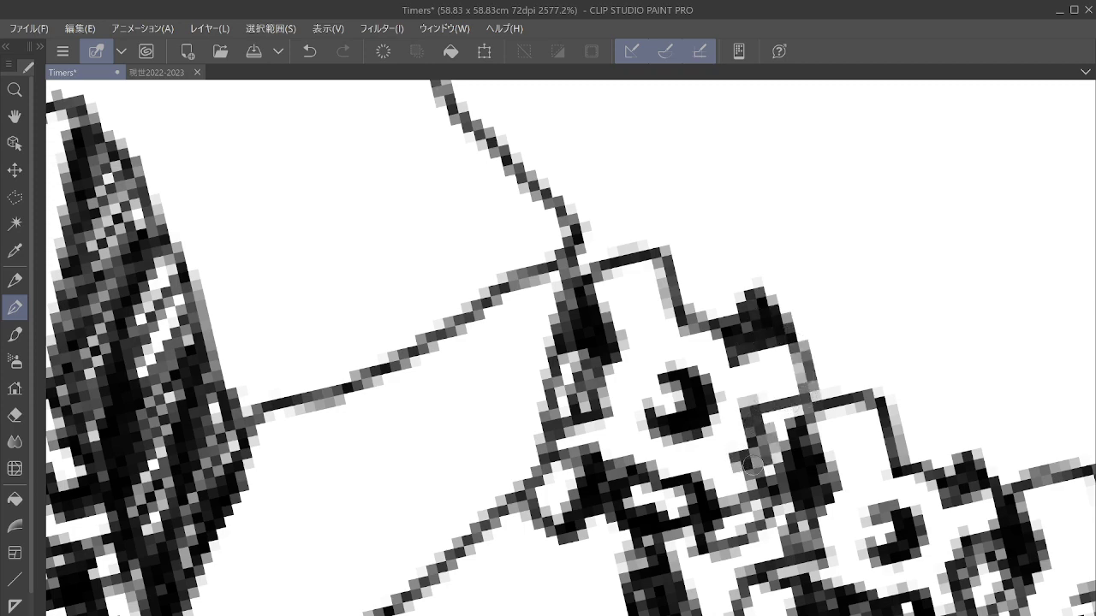
drag(712, 420, 843, 400)
Step: Draw a partly hidden solid black striding figure under the giant gear's curved lower edge, with a small arm outline at its shoulder
scroll(813, 385, up, 1)
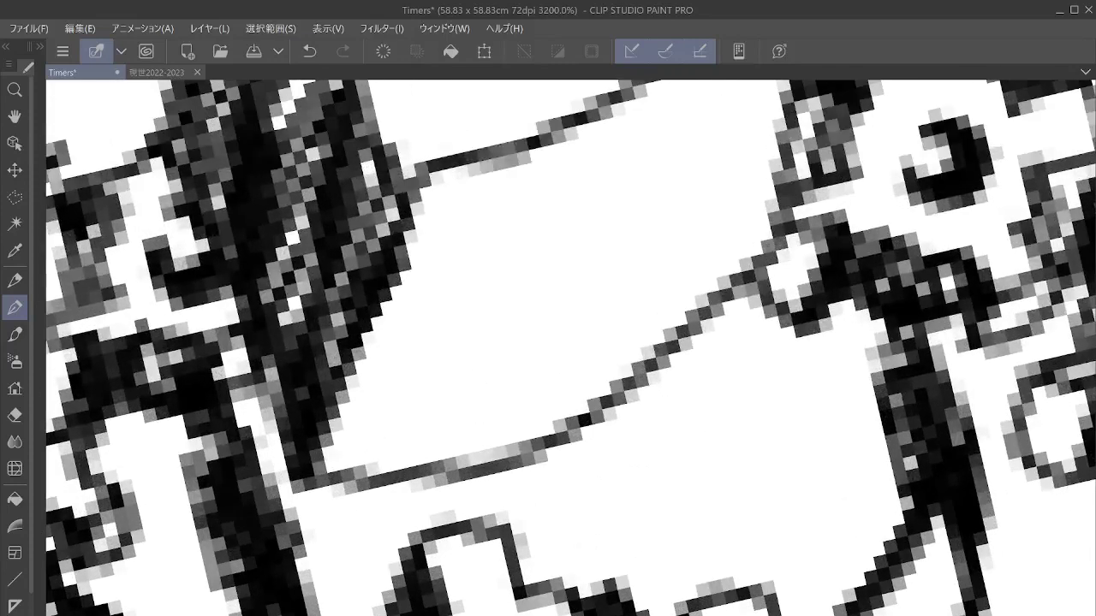
mouse_move(649, 402)
mouse_down()
mouse_move(676, 392)
mouse_move(661, 377)
mouse_move(676, 359)
mouse_move(634, 414)
mouse_move(689, 462)
mouse_move(651, 428)
mouse_move(676, 419)
mouse_move(638, 460)
mouse_move(620, 522)
mouse_move(582, 587)
mouse_move(650, 492)
mouse_move(655, 465)
mouse_move(724, 586)
mouse_up()
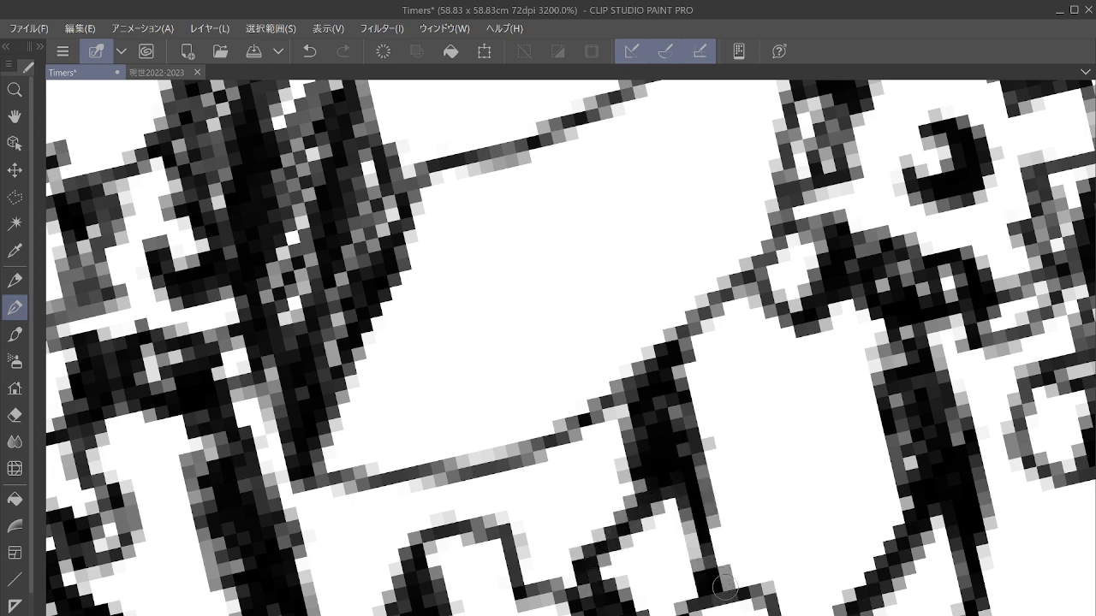
mouse_move(687, 376)
mouse_down()
mouse_move(726, 340)
mouse_move(738, 310)
mouse_move(814, 268)
mouse_move(838, 272)
mouse_up()
scroll(719, 279, down, 3)
scroll(722, 497, up, 3)
scroll(596, 471, up, 1)
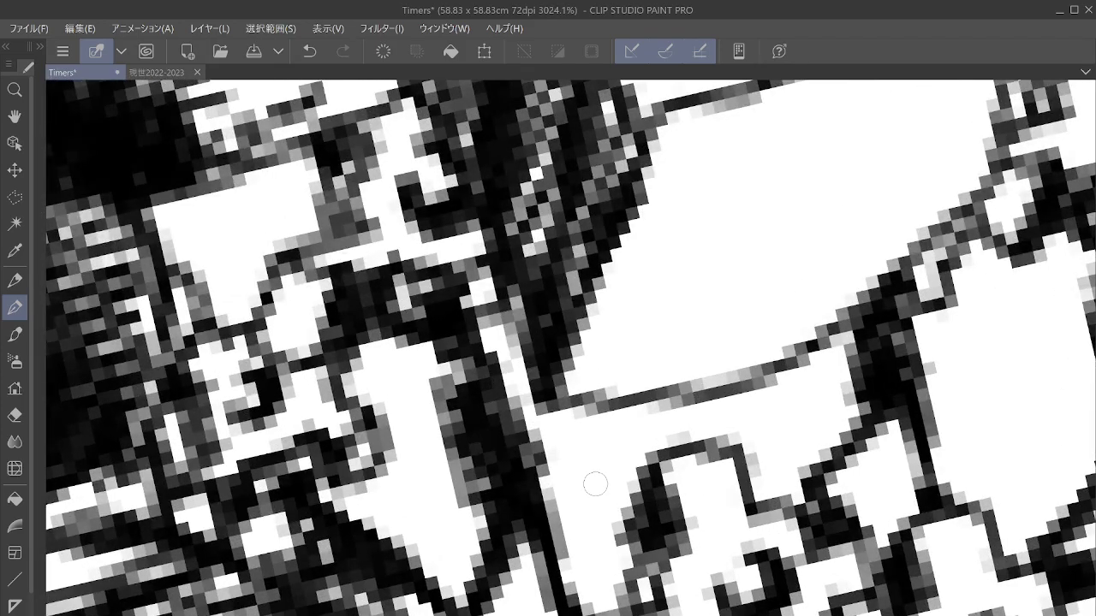
Step: Draw a solid black figure's head, torso and spread legs between the crowd's tall-toothed gear carrier and the larger gear near the big man's feet
scroll(596, 484, down, 8)
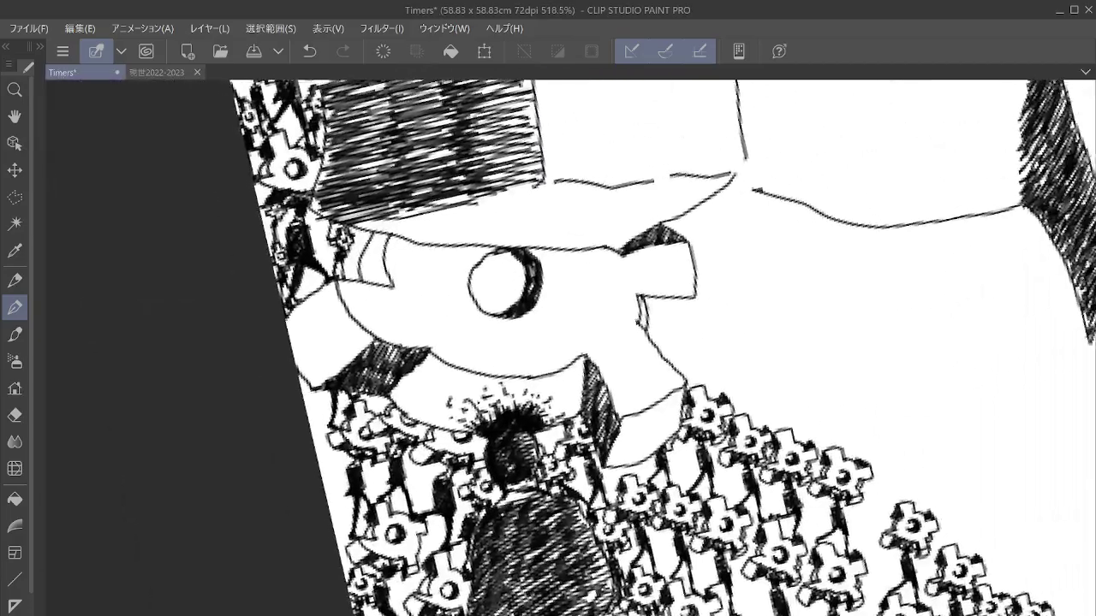
scroll(596, 484, down, 9)
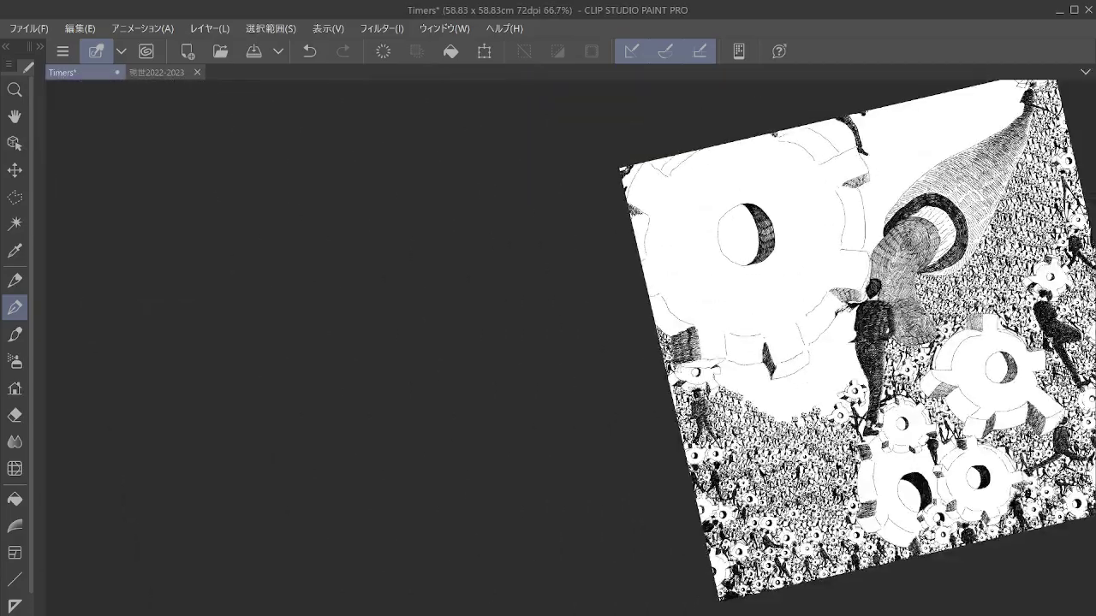
drag(839, 343, 757, 413)
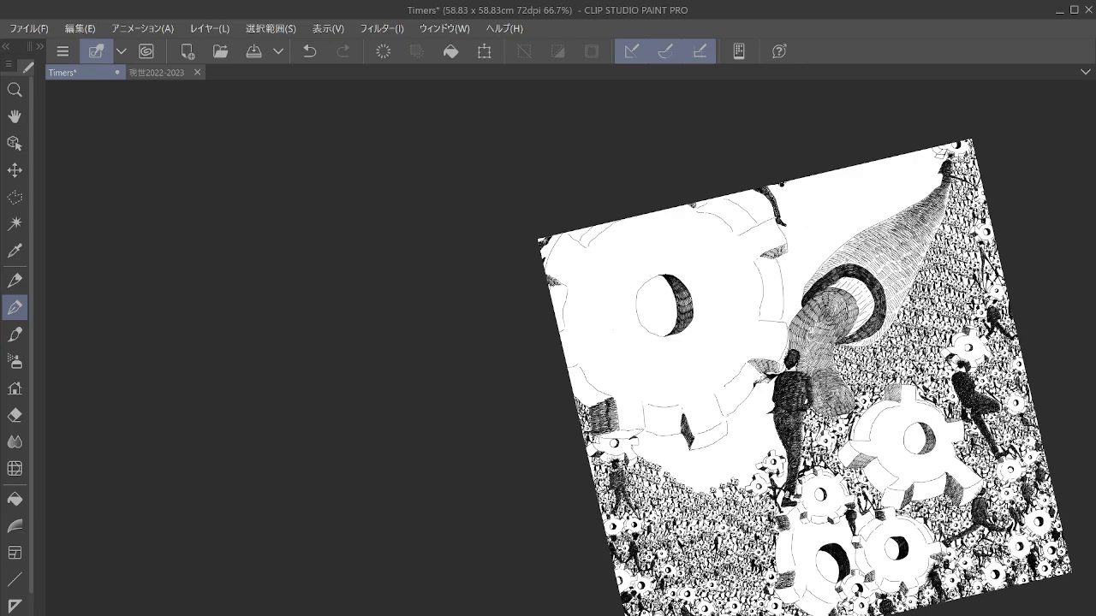
drag(766, 491, 839, 417)
scroll(839, 417, up, 5)
drag(570, 347, 575, 331)
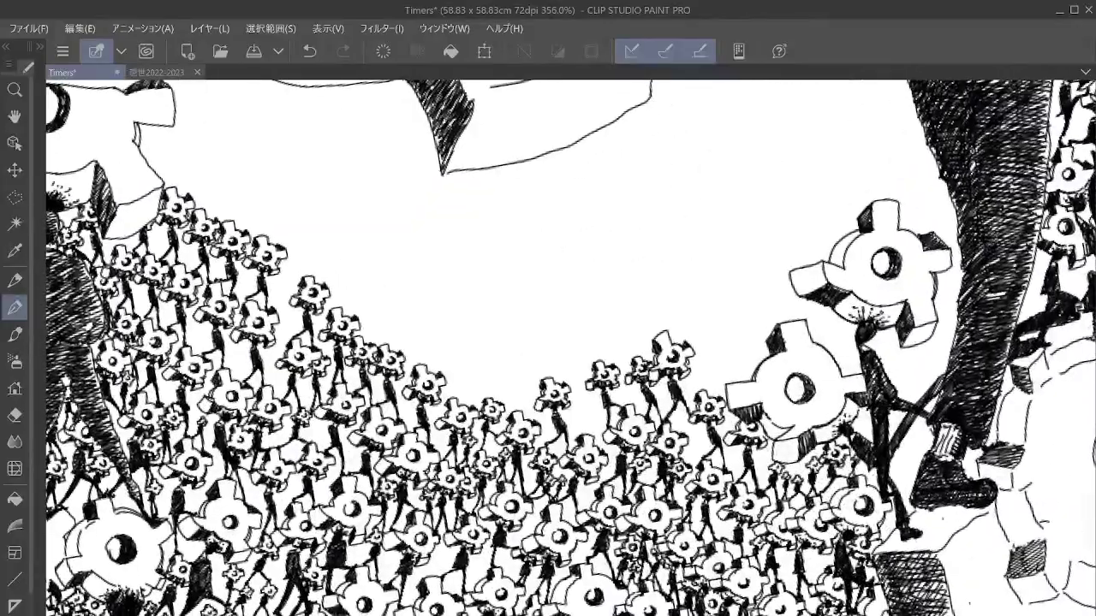
drag(761, 372, 894, 387)
scroll(890, 385, up, 4)
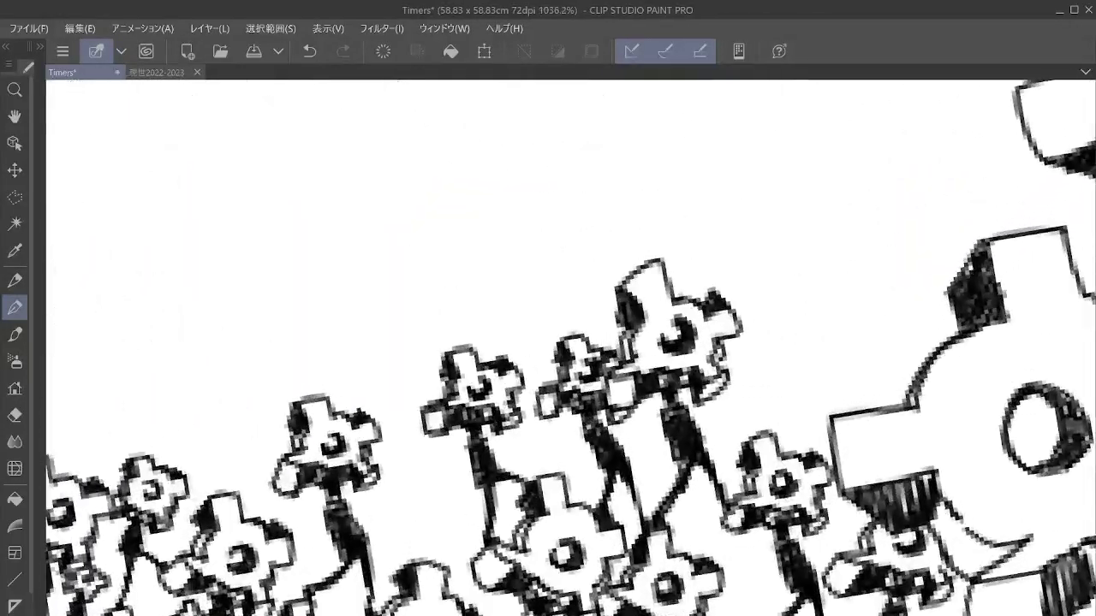
scroll(879, 353, up, 2)
drag(728, 441, 837, 399)
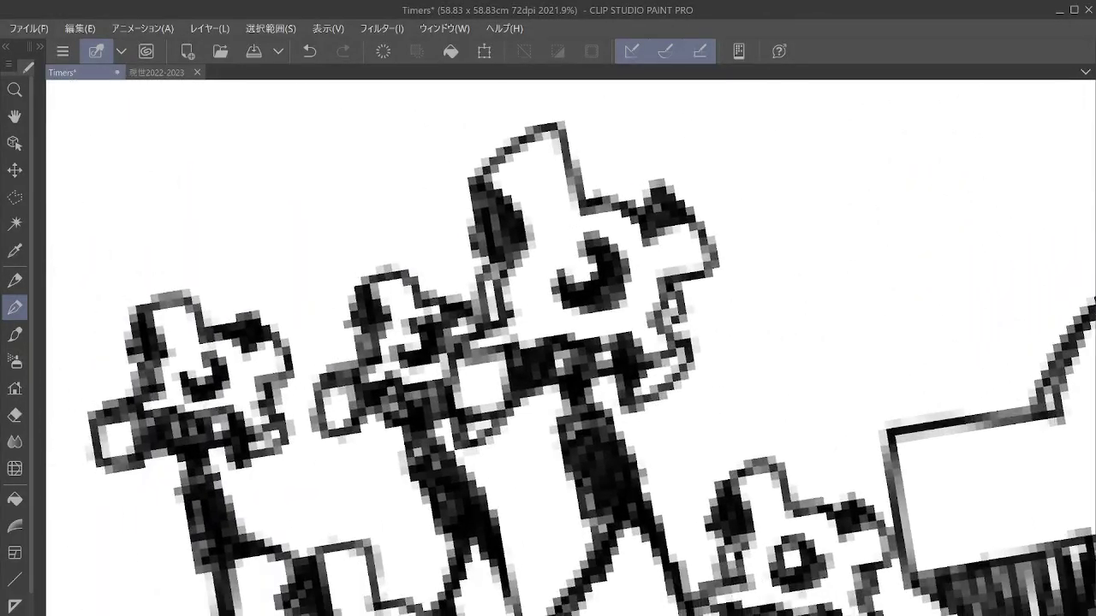
scroll(837, 399, up, 2)
mouse_move(736, 253)
mouse_down()
mouse_move(725, 296)
mouse_move(742, 288)
mouse_move(723, 301)
mouse_move(720, 262)
mouse_move(772, 271)
mouse_move(734, 244)
mouse_move(756, 218)
mouse_move(728, 327)
mouse_move(754, 378)
mouse_move(783, 303)
mouse_move(802, 353)
mouse_move(762, 327)
mouse_move(782, 361)
mouse_move(739, 331)
mouse_move(736, 353)
mouse_move(776, 333)
mouse_move(762, 371)
mouse_move(749, 212)
mouse_move(788, 328)
mouse_move(785, 367)
mouse_move(756, 378)
mouse_move(705, 464)
mouse_move(668, 486)
mouse_move(766, 397)
mouse_move(743, 428)
mouse_move(789, 369)
mouse_move(668, 512)
mouse_up()
mouse_move(771, 385)
mouse_down()
mouse_move(788, 407)
mouse_move(793, 377)
mouse_move(794, 425)
mouse_move(779, 406)
mouse_move(827, 572)
mouse_up()
mouse_move(800, 434)
mouse_down()
mouse_move(818, 565)
mouse_move(834, 563)
mouse_move(832, 538)
mouse_up()
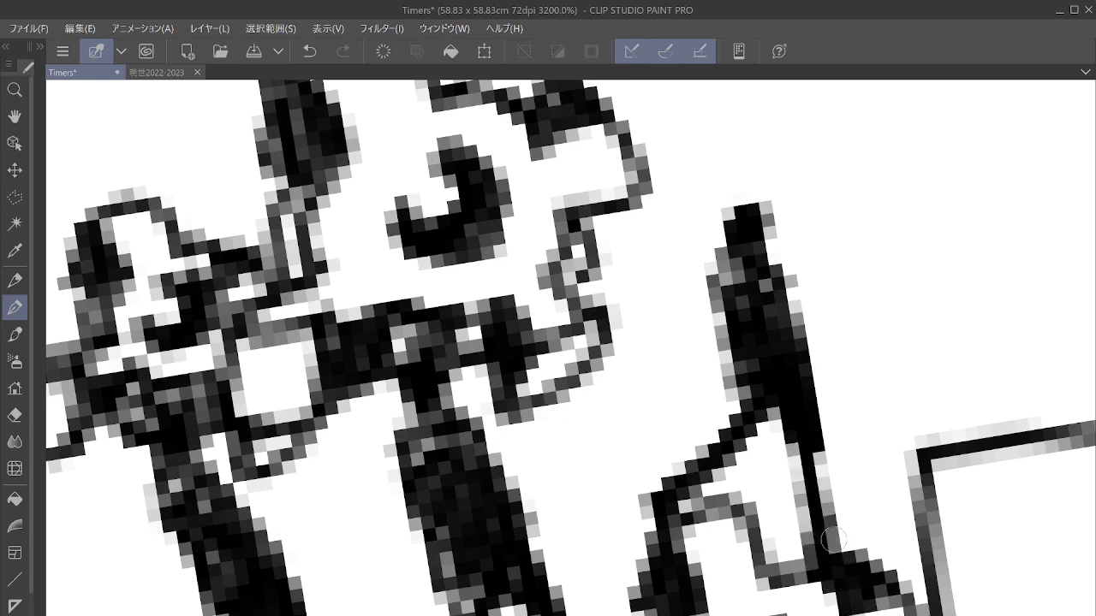
drag(832, 360, 789, 579)
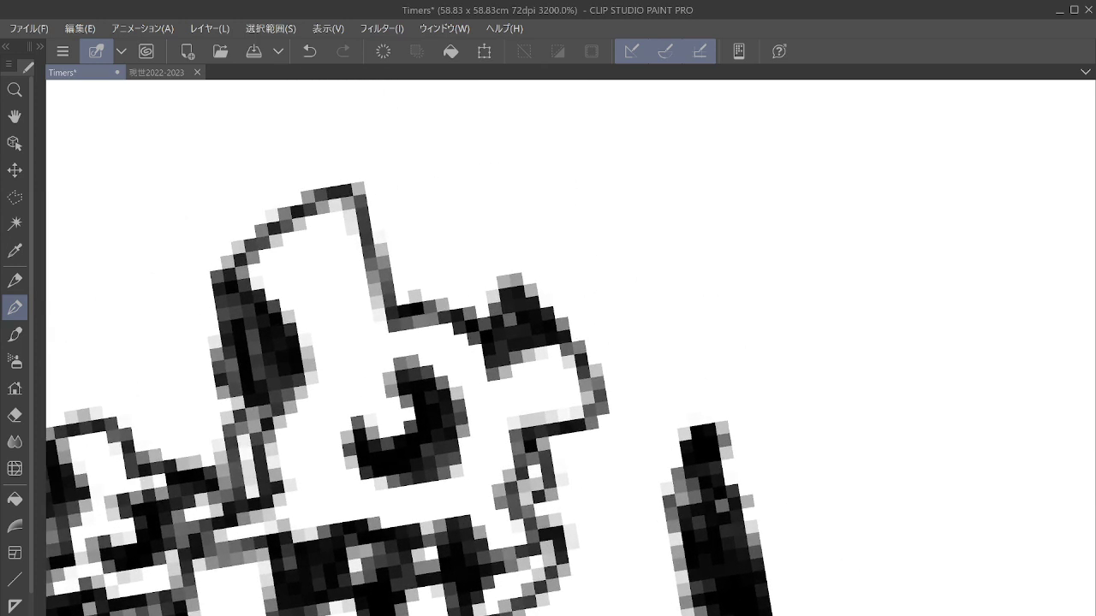
Step: Draw this figure's bent arms and overhead gear, with crescent hole, rounded teeth and black tooth sides, meeting the tall-toothed gear
drag(706, 441, 668, 430)
drag(682, 388, 740, 398)
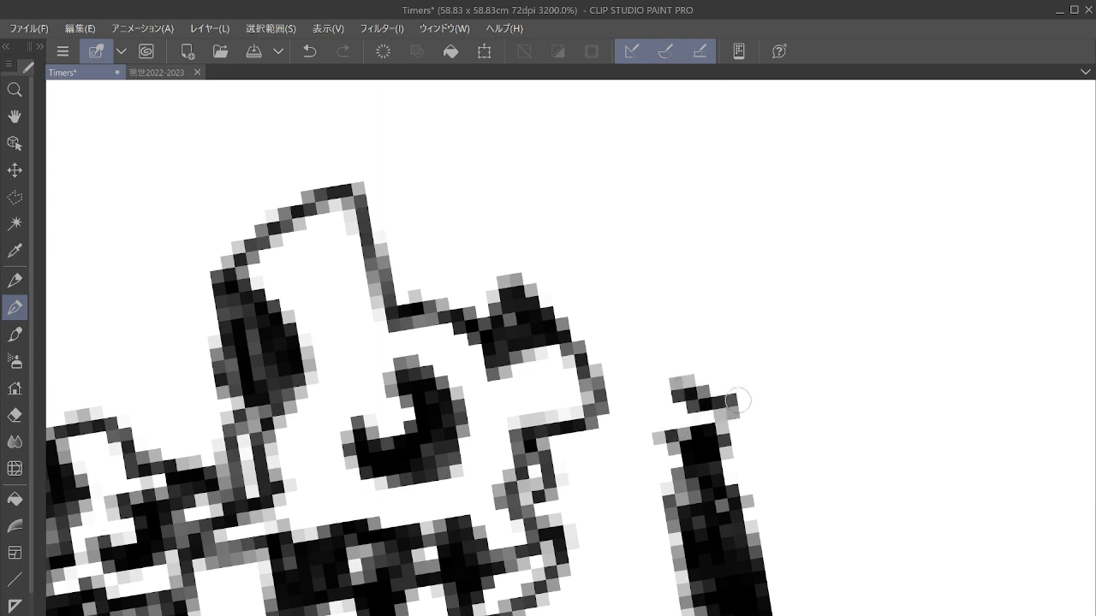
drag(665, 429, 679, 443)
drag(730, 408, 762, 388)
mouse_move(727, 436)
mouse_down()
mouse_move(769, 406)
mouse_move(767, 460)
mouse_move(785, 424)
mouse_move(778, 449)
mouse_move(772, 440)
mouse_move(844, 404)
mouse_move(788, 472)
mouse_move(809, 417)
mouse_move(809, 369)
mouse_up()
mouse_move(692, 315)
mouse_down()
mouse_move(762, 318)
mouse_move(698, 295)
mouse_move(744, 291)
mouse_move(736, 334)
mouse_move(721, 266)
mouse_up()
mouse_move(685, 380)
mouse_down()
mouse_move(630, 381)
mouse_move(617, 455)
mouse_move(671, 398)
mouse_move(633, 414)
mouse_move(629, 385)
mouse_move(601, 377)
mouse_move(577, 431)
mouse_move(603, 458)
mouse_move(611, 363)
mouse_move(644, 351)
mouse_move(648, 283)
mouse_move(609, 336)
mouse_move(662, 265)
mouse_move(623, 203)
mouse_move(595, 253)
mouse_move(615, 256)
mouse_move(629, 214)
mouse_move(612, 204)
mouse_move(600, 259)
mouse_move(622, 278)
mouse_move(626, 261)
mouse_move(634, 267)
mouse_move(628, 186)
mouse_move(707, 165)
mouse_move(723, 226)
mouse_move(775, 234)
mouse_move(791, 266)
mouse_move(790, 255)
mouse_move(797, 268)
mouse_move(850, 238)
mouse_move(800, 244)
mouse_move(859, 243)
mouse_move(879, 301)
mouse_move(817, 386)
mouse_up()
drag(685, 402, 732, 436)
drag(726, 345, 727, 333)
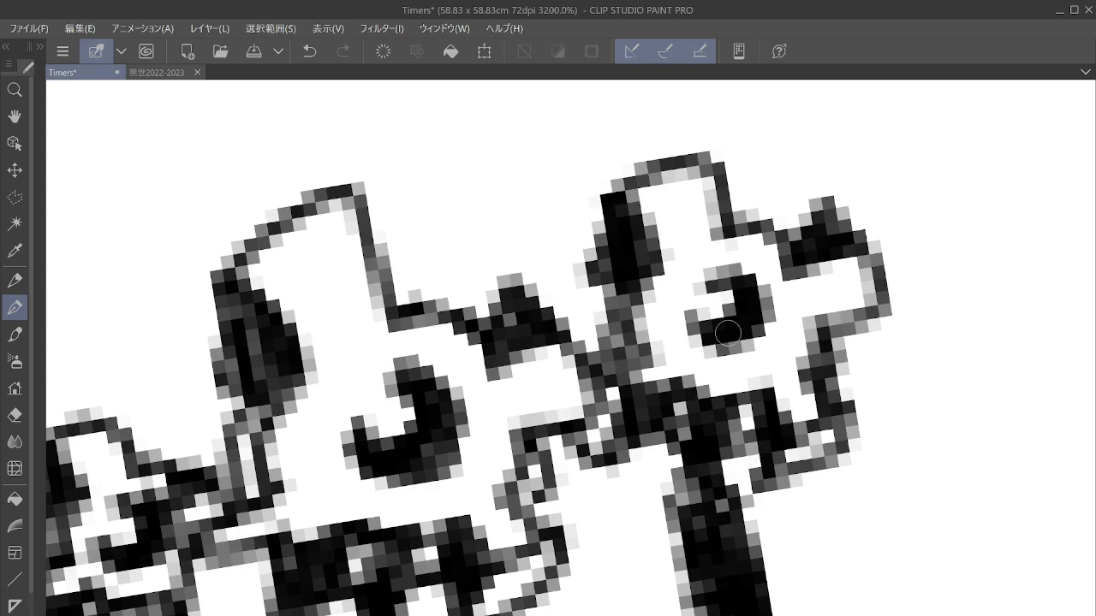
drag(727, 333, 641, 207)
Step: Draw another solid black walking figure's head, torso and legs in the gap between the newest carrier and the larger gear
drag(844, 340, 666, 395)
scroll(813, 441, up, 3)
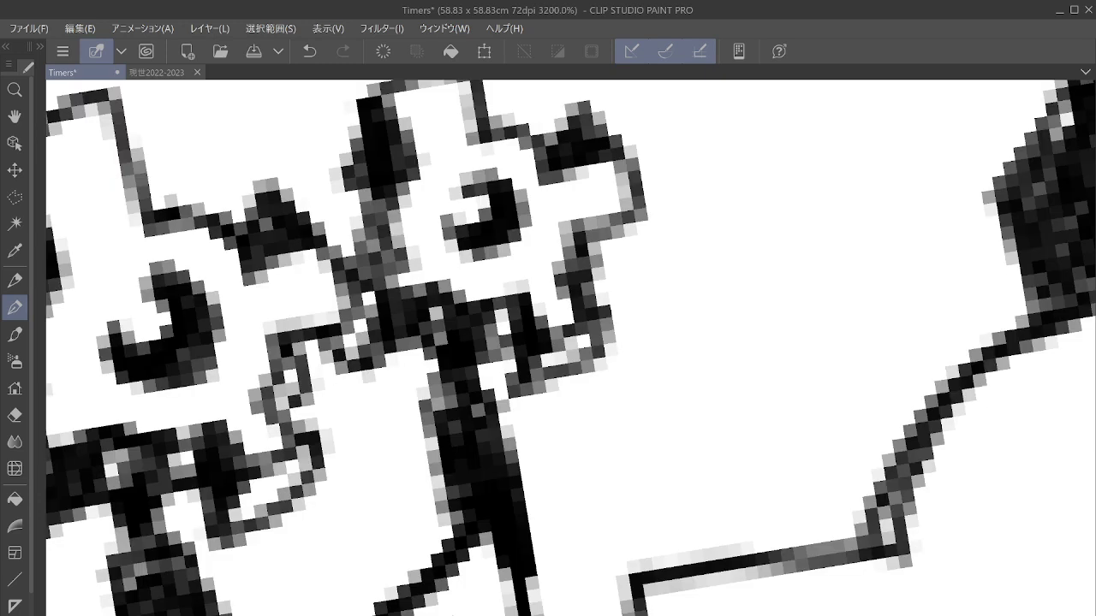
mouse_move(735, 257)
mouse_down()
mouse_move(749, 233)
mouse_move(708, 249)
mouse_move(722, 212)
mouse_move(770, 230)
mouse_move(733, 205)
mouse_move(742, 174)
mouse_move(749, 217)
mouse_move(765, 202)
mouse_move(756, 226)
mouse_move(721, 246)
mouse_move(720, 343)
mouse_move(740, 279)
mouse_move(765, 325)
mouse_move(758, 233)
mouse_move(781, 310)
mouse_move(724, 289)
mouse_move(751, 285)
mouse_move(774, 299)
mouse_move(723, 248)
mouse_move(721, 344)
mouse_move(772, 325)
mouse_move(743, 320)
mouse_move(732, 335)
mouse_move(683, 512)
mouse_move(761, 306)
mouse_move(768, 327)
mouse_move(723, 414)
mouse_up()
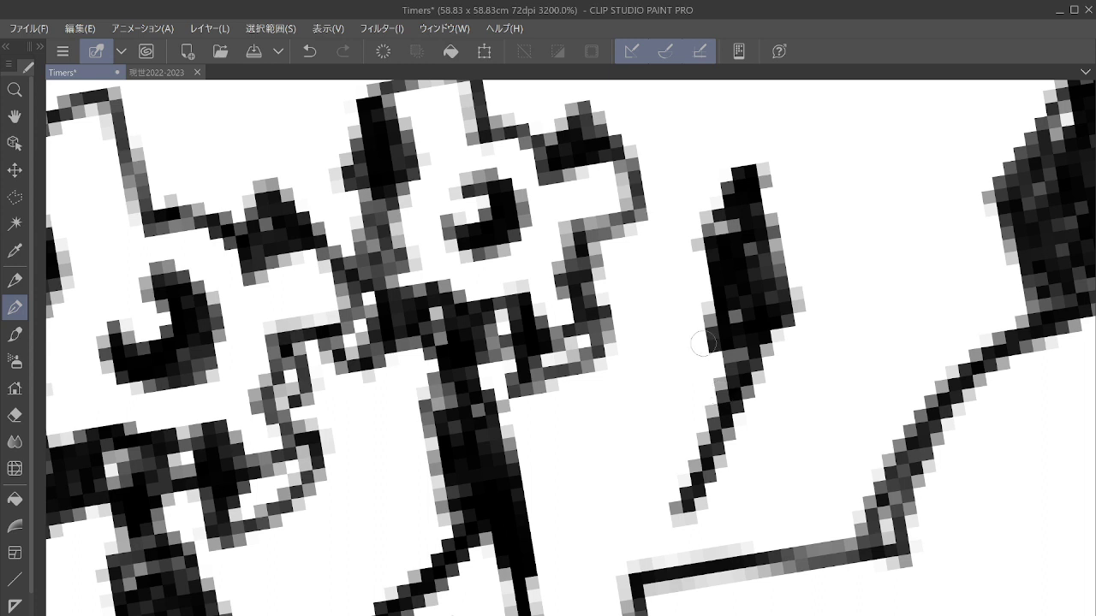
mouse_move(702, 344)
mouse_down()
mouse_move(738, 377)
mouse_move(678, 552)
mouse_move(689, 552)
mouse_up()
mouse_move(746, 354)
mouse_down()
mouse_move(783, 420)
mouse_move(787, 402)
mouse_move(755, 363)
mouse_move(790, 476)
mouse_move(776, 536)
mouse_move(786, 542)
mouse_move(784, 373)
mouse_move(731, 518)
mouse_up()
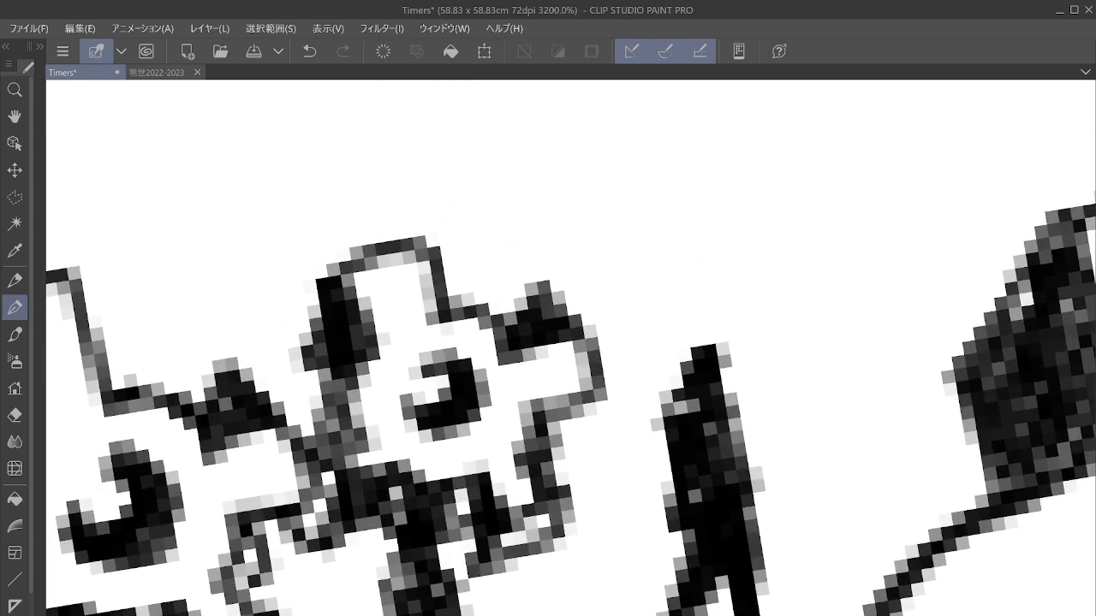
Step: Draw the arms and raised gear of the figure beside the larger gear, including crescent hole, outlined teeth and black tooth sides
drag(690, 360, 678, 363)
drag(685, 304, 743, 322)
mouse_move(663, 338)
mouse_down()
mouse_move(711, 354)
mouse_move(754, 333)
mouse_move(757, 394)
mouse_move(785, 349)
mouse_move(835, 342)
mouse_move(811, 291)
mouse_up()
mouse_move(695, 250)
mouse_down()
mouse_move(759, 246)
mouse_move(718, 208)
mouse_move(756, 231)
mouse_move(747, 251)
mouse_move(723, 261)
mouse_move(738, 222)
mouse_move(631, 325)
mouse_move(666, 327)
mouse_move(663, 306)
mouse_move(645, 304)
mouse_move(634, 282)
mouse_move(593, 277)
mouse_move(566, 315)
mouse_move(593, 265)
mouse_move(578, 300)
mouse_move(583, 274)
mouse_move(638, 257)
mouse_up()
mouse_move(704, 252)
mouse_down()
mouse_move(688, 443)
mouse_move(704, 453)
mouse_up()
mouse_move(679, 512)
mouse_down()
mouse_move(665, 451)
mouse_move(626, 445)
mouse_move(649, 378)
mouse_move(598, 400)
mouse_move(650, 370)
mouse_move(615, 299)
mouse_move(595, 338)
mouse_move(613, 349)
mouse_move(616, 329)
mouse_move(644, 360)
mouse_move(611, 297)
mouse_move(700, 280)
mouse_move(716, 343)
mouse_move(744, 339)
mouse_move(722, 349)
mouse_move(775, 378)
mouse_move(822, 363)
mouse_move(792, 318)
mouse_move(789, 364)
mouse_move(844, 395)
mouse_move(791, 479)
mouse_up()
Step: Draw a solid black figure with head, torso and spread legs rising behind the upper tooth of the larger gear
scroll(711, 477, down, 3)
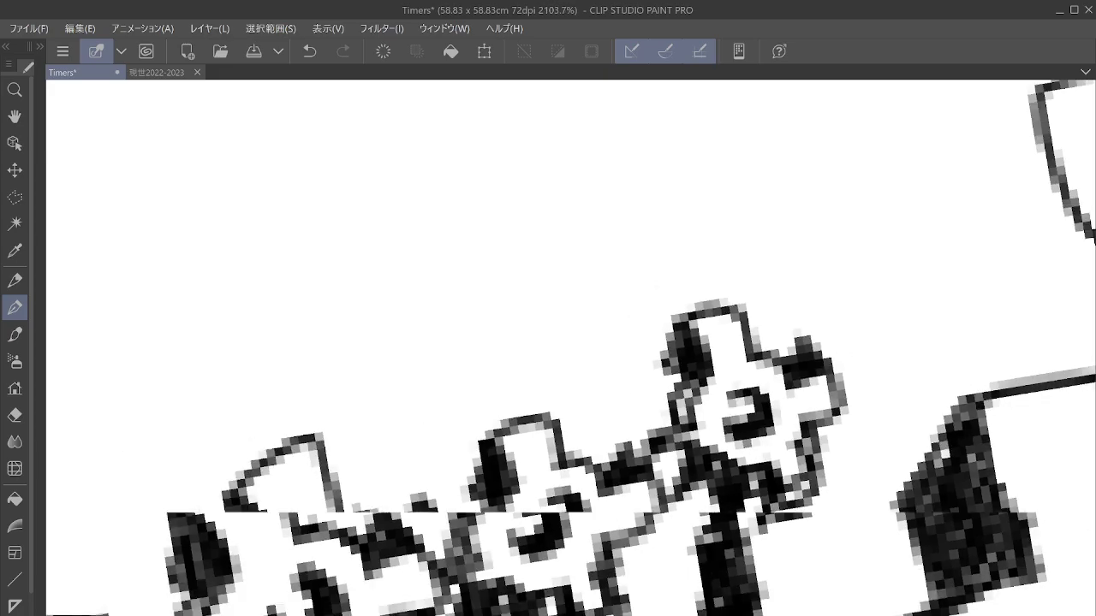
scroll(710, 478, down, 5)
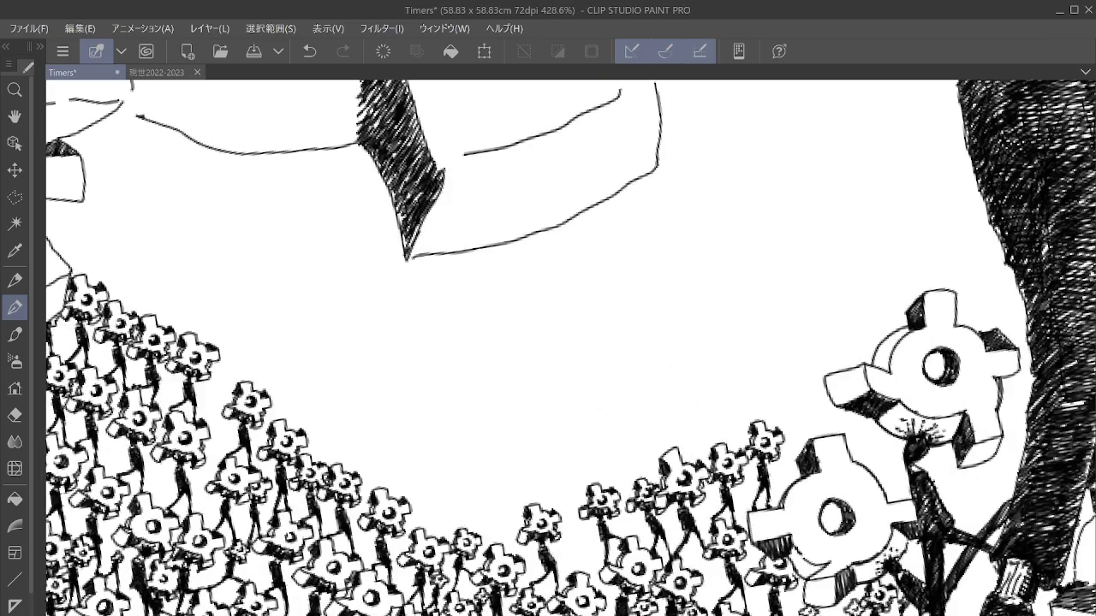
scroll(711, 478, down, 5)
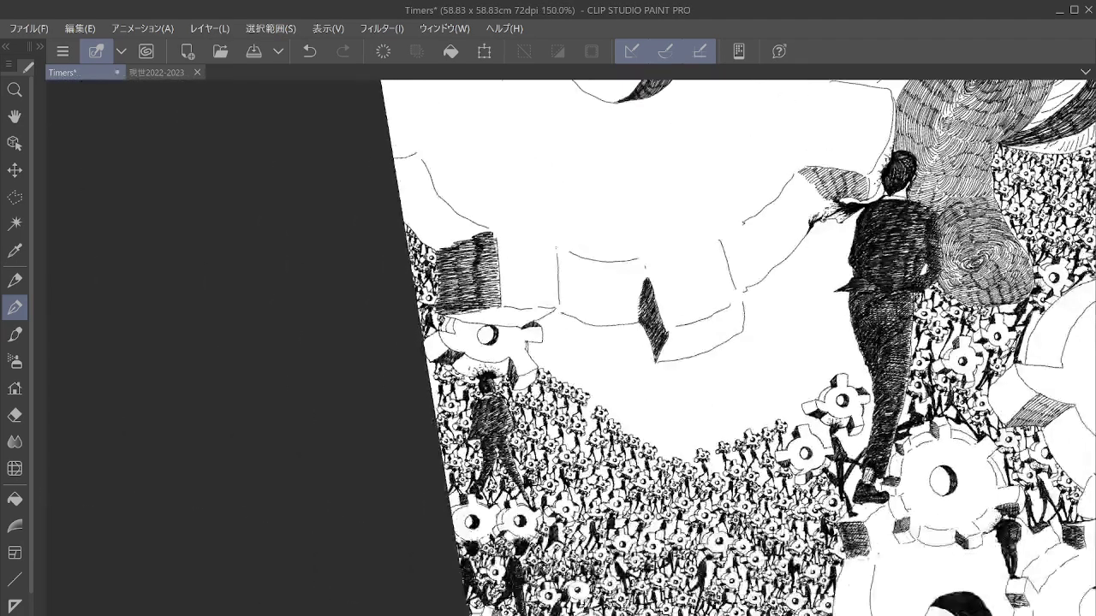
scroll(711, 477, up, 2)
scroll(711, 477, up, 10)
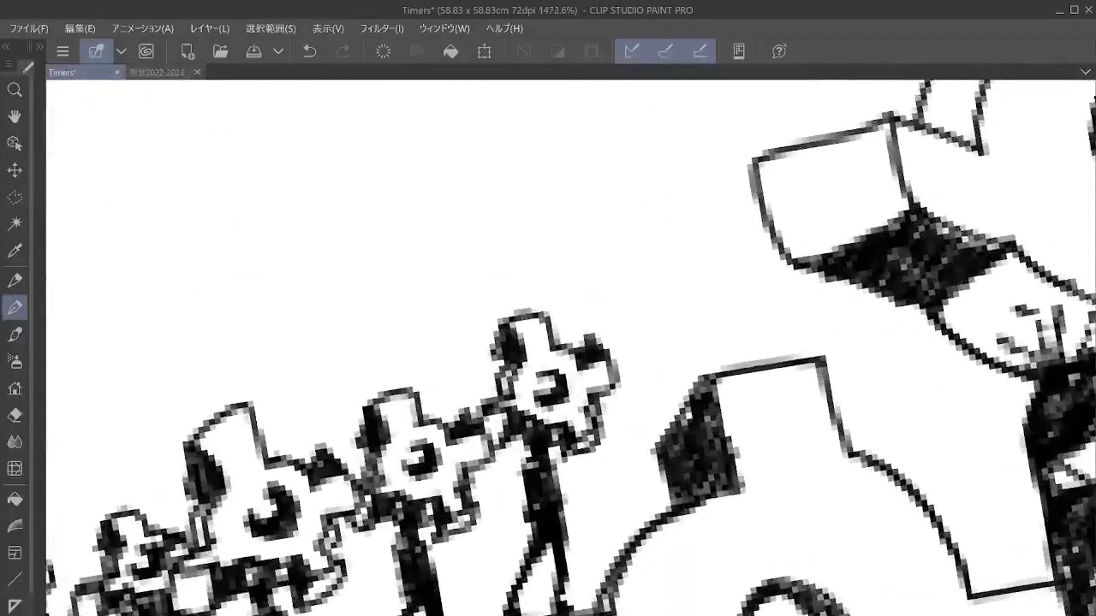
scroll(710, 475, up, 1)
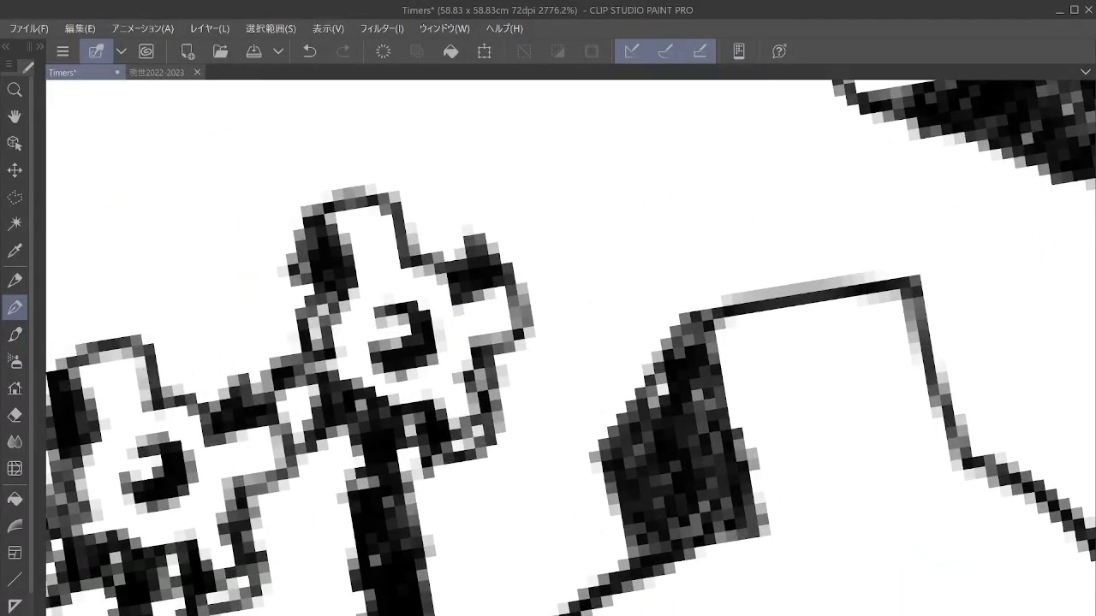
drag(570, 308, 544, 460)
drag(630, 569, 638, 526)
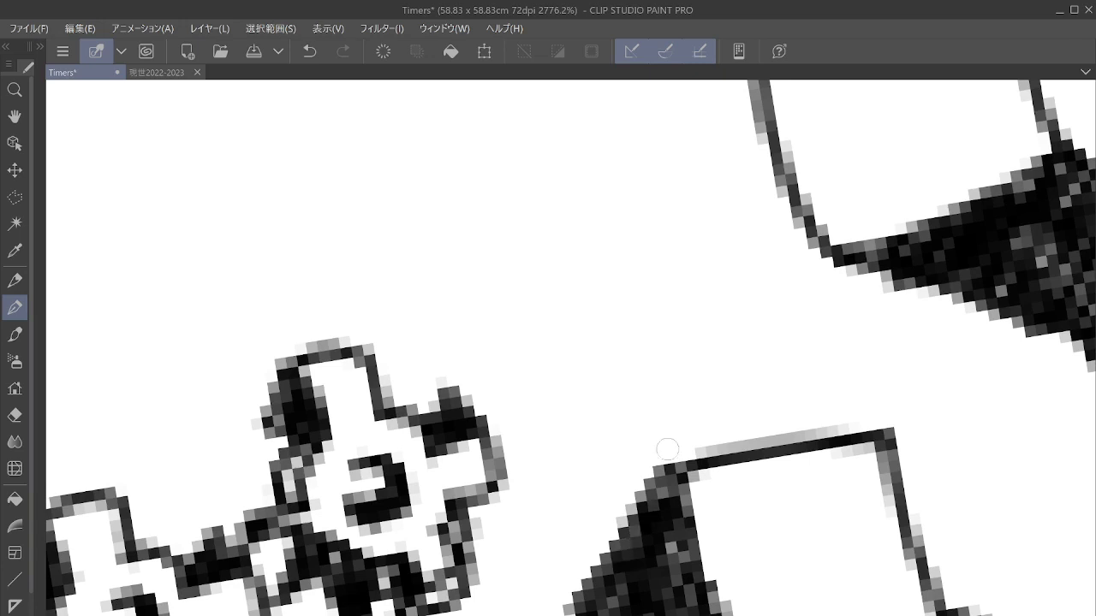
drag(668, 449, 636, 541)
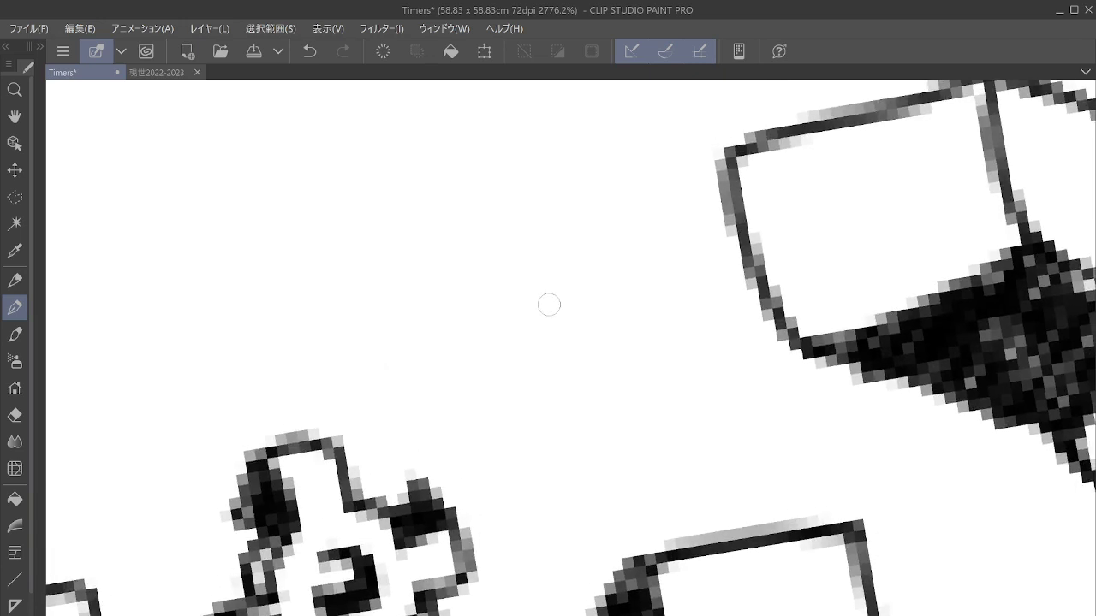
mouse_move(532, 332)
mouse_down()
mouse_move(524, 341)
mouse_move(515, 327)
mouse_move(548, 292)
mouse_move(524, 287)
mouse_move(536, 247)
mouse_move(519, 288)
mouse_move(525, 335)
mouse_move(524, 257)
mouse_move(531, 368)
mouse_move(561, 308)
mouse_move(599, 389)
mouse_move(557, 334)
mouse_move(591, 389)
mouse_move(542, 363)
mouse_move(569, 415)
mouse_move(591, 398)
mouse_move(558, 441)
mouse_move(572, 576)
mouse_move(591, 428)
mouse_move(563, 608)
mouse_up()
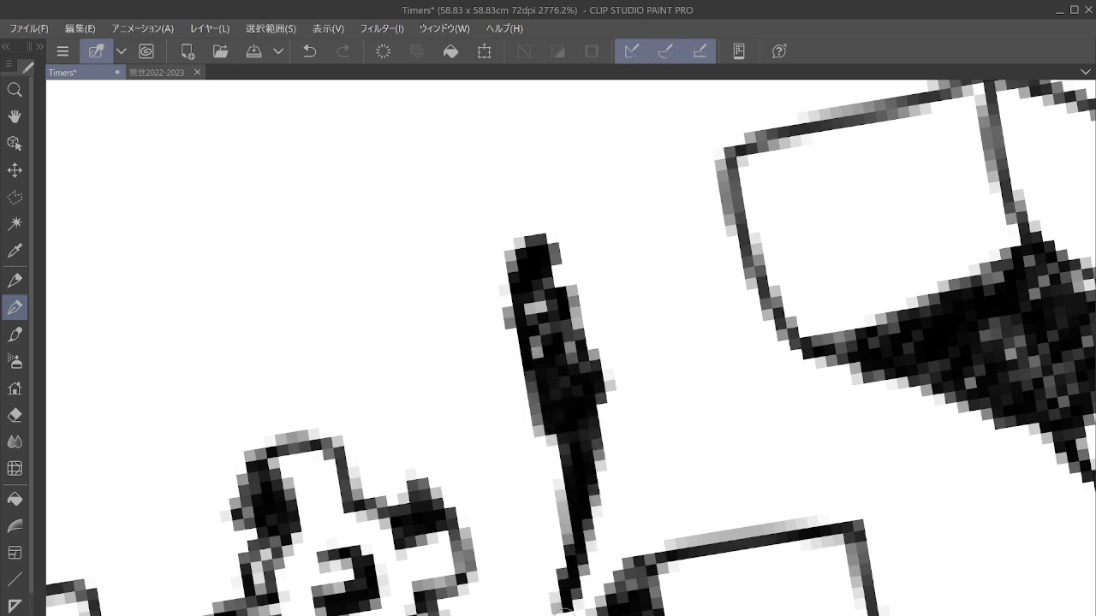
mouse_move(590, 423)
mouse_down()
mouse_move(629, 467)
mouse_move(666, 550)
mouse_up()
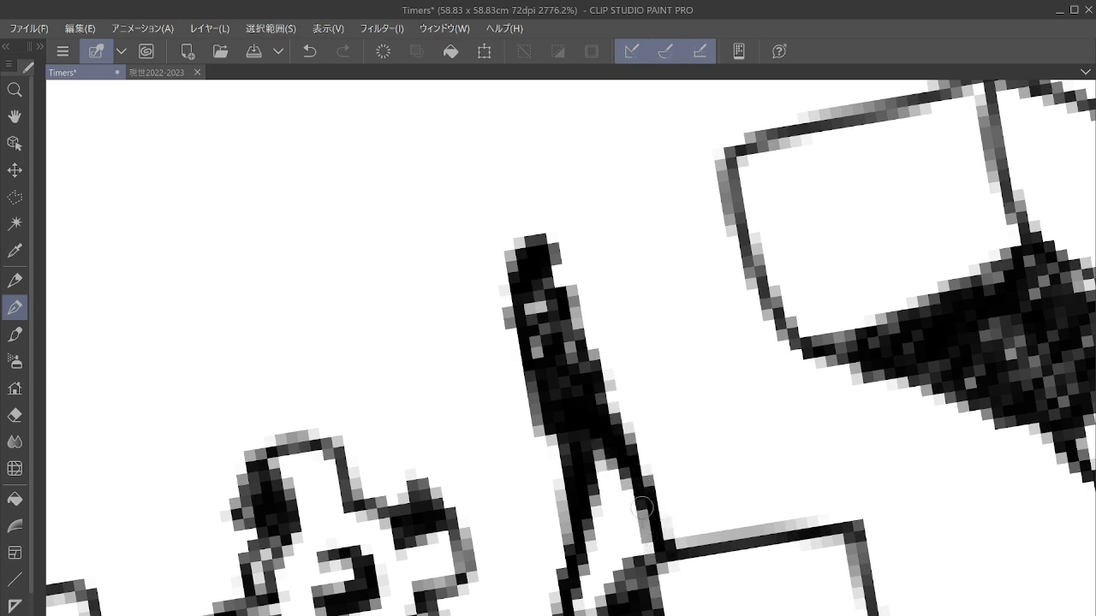
drag(642, 359, 601, 579)
Step: Draw the arms and overhead gear of the figure behind the larger gear's tooth, with crescent hole, wide side tooth and shaded tooth sides
mouse_move(506, 474)
mouse_down()
mouse_move(454, 445)
mouse_move(552, 432)
mouse_move(552, 501)
mouse_move(580, 469)
mouse_move(609, 498)
mouse_move(552, 509)
mouse_up()
drag(608, 462, 583, 423)
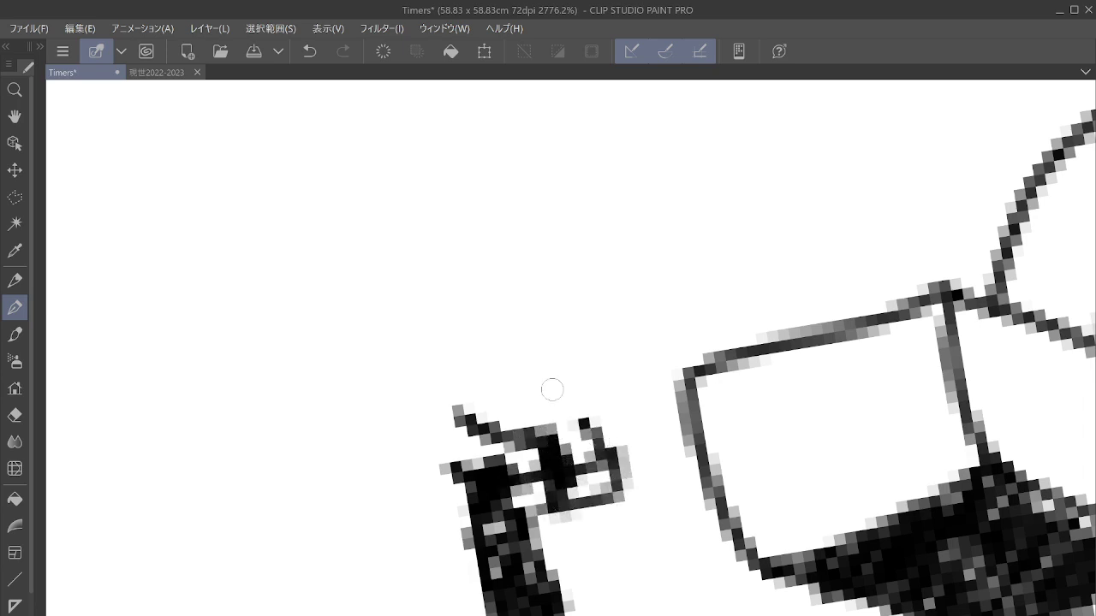
mouse_move(488, 367)
mouse_down()
mouse_move(547, 368)
mouse_move(493, 405)
mouse_move(428, 415)
mouse_move(400, 404)
mouse_move(448, 461)
mouse_move(413, 432)
mouse_move(403, 446)
mouse_up()
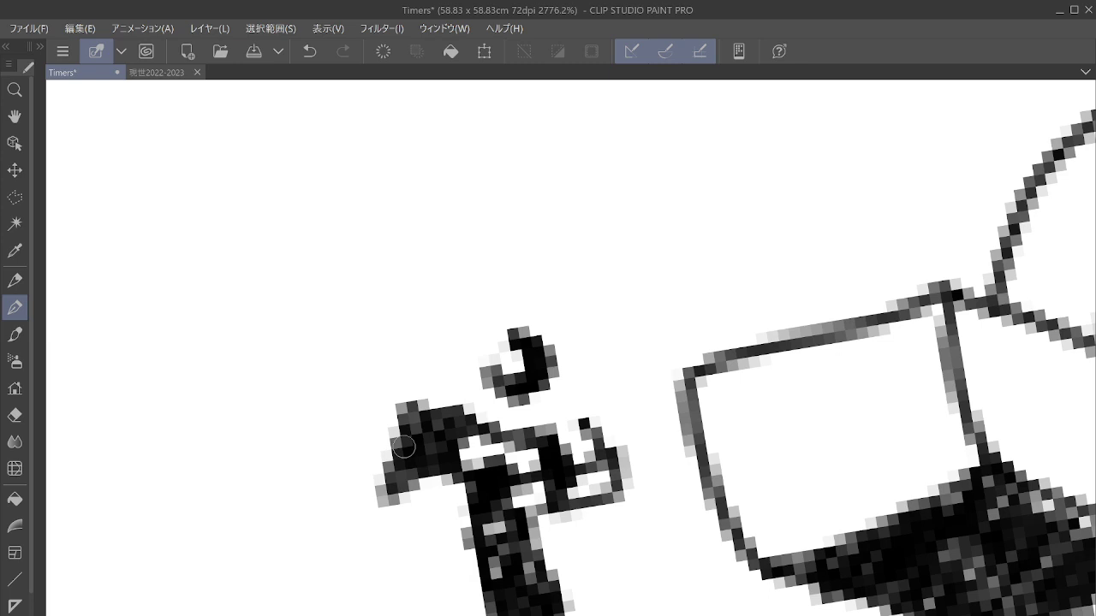
mouse_move(403, 446)
mouse_down()
mouse_move(557, 459)
mouse_move(542, 508)
mouse_move(632, 561)
mouse_up()
mouse_move(552, 439)
mouse_down()
mouse_move(653, 424)
mouse_move(663, 360)
mouse_up()
mouse_move(620, 434)
mouse_down()
mouse_move(616, 275)
mouse_move(628, 325)
mouse_move(654, 349)
mouse_move(713, 246)
mouse_move(738, 318)
mouse_up()
drag(734, 394, 778, 414)
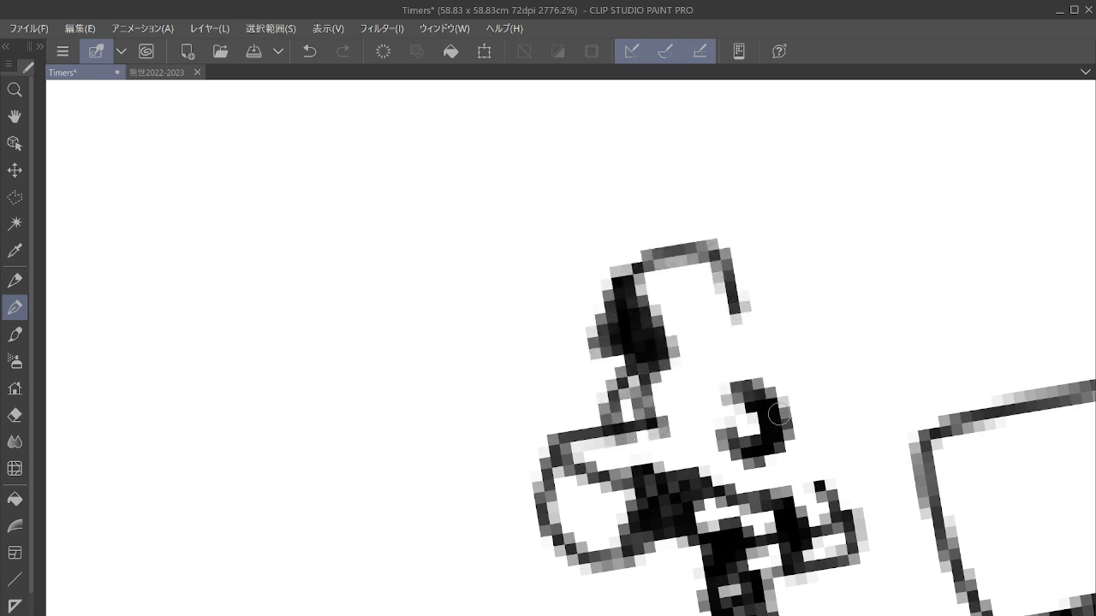
mouse_move(725, 443)
mouse_down()
mouse_move(764, 458)
mouse_move(754, 388)
mouse_up()
mouse_move(740, 313)
mouse_down()
mouse_move(802, 329)
mouse_move(824, 359)
mouse_move(847, 310)
mouse_move(851, 336)
mouse_move(862, 321)
mouse_move(893, 409)
mouse_move(844, 430)
mouse_move(794, 499)
mouse_up()
drag(705, 510, 753, 526)
Step: Complete the outline of the previous carrier's gear and draw a solid black walking figure's head, torso and spread legs to its left
mouse_move(727, 454)
mouse_down()
mouse_move(707, 419)
mouse_move(813, 226)
mouse_move(847, 192)
mouse_up()
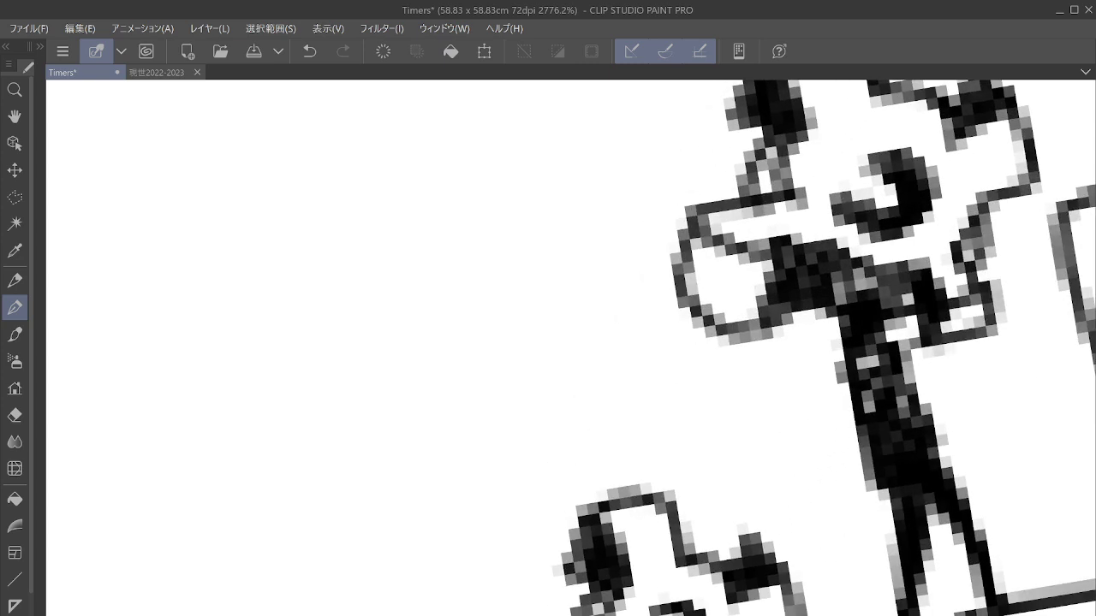
scroll(746, 380, up, 1)
mouse_move(596, 297)
mouse_down()
mouse_move(589, 262)
mouse_move(627, 268)
mouse_move(594, 253)
mouse_move(597, 232)
mouse_move(620, 271)
mouse_move(594, 297)
mouse_move(592, 317)
mouse_move(614, 408)
mouse_move(647, 333)
mouse_move(669, 359)
mouse_move(628, 326)
mouse_move(651, 346)
mouse_move(603, 324)
mouse_move(630, 368)
mouse_move(652, 371)
mouse_move(627, 397)
mouse_move(596, 493)
mouse_move(648, 400)
mouse_move(599, 490)
mouse_move(571, 523)
mouse_up()
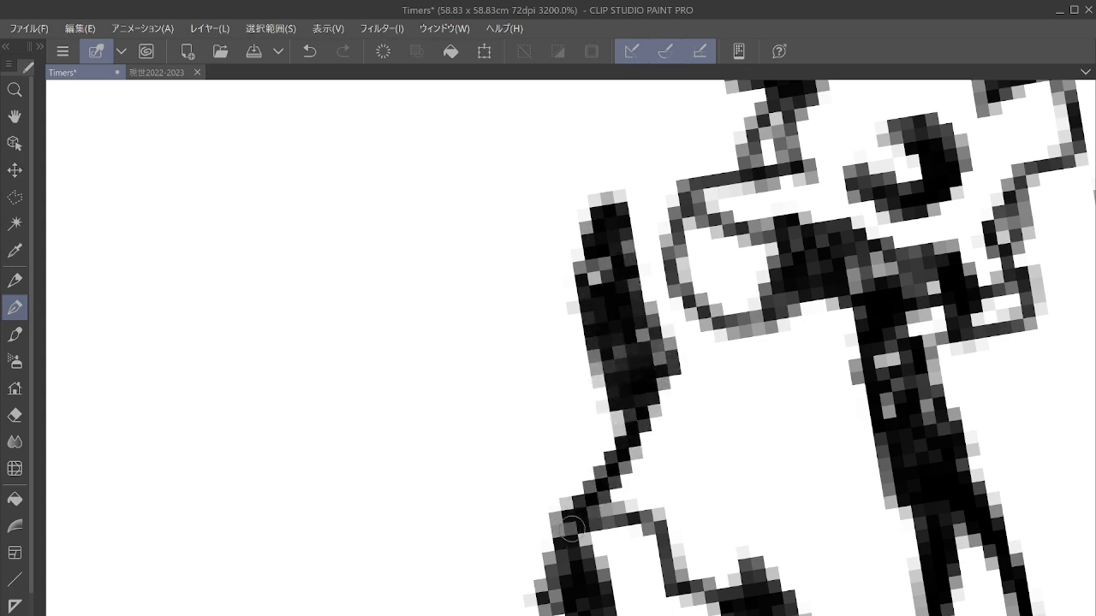
mouse_move(648, 411)
mouse_down()
mouse_move(664, 385)
mouse_move(685, 411)
mouse_move(718, 562)
mouse_move(733, 565)
mouse_up()
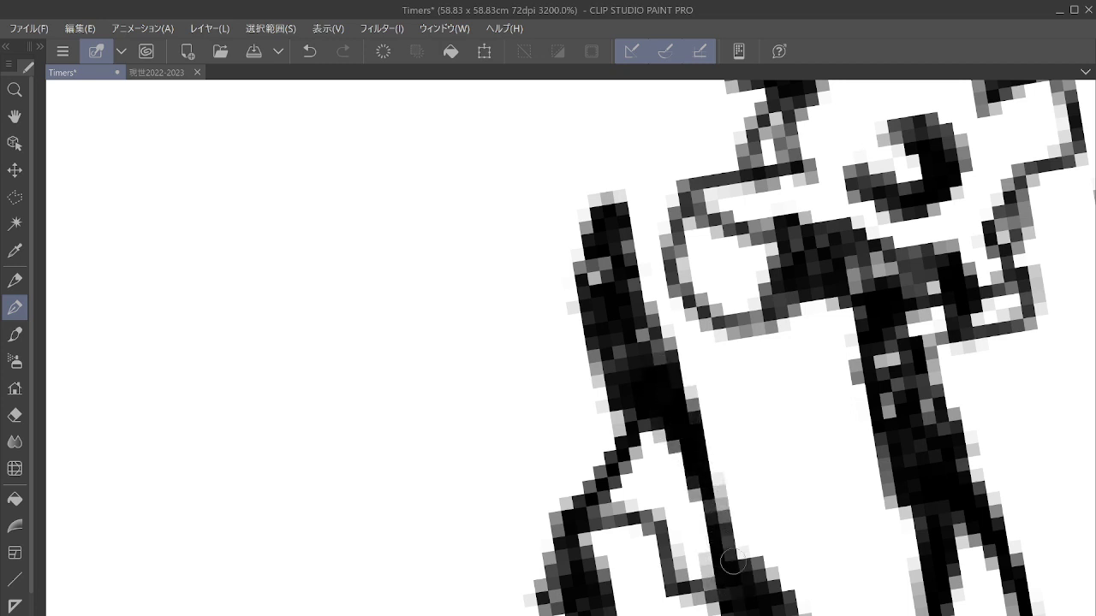
Step: Draw the arms and overhead gear of this figure, with crescent hole, outlined teeth and black tooth sides touching the neighbouring gear
drag(733, 282, 691, 555)
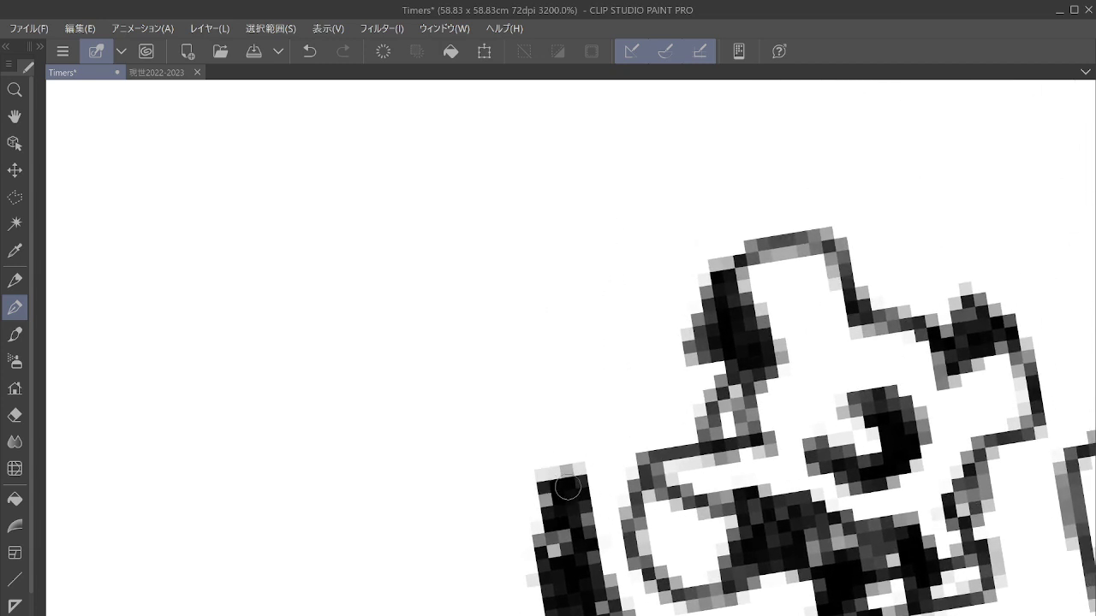
mouse_move(567, 487)
mouse_down()
mouse_move(554, 433)
mouse_move(551, 463)
mouse_up()
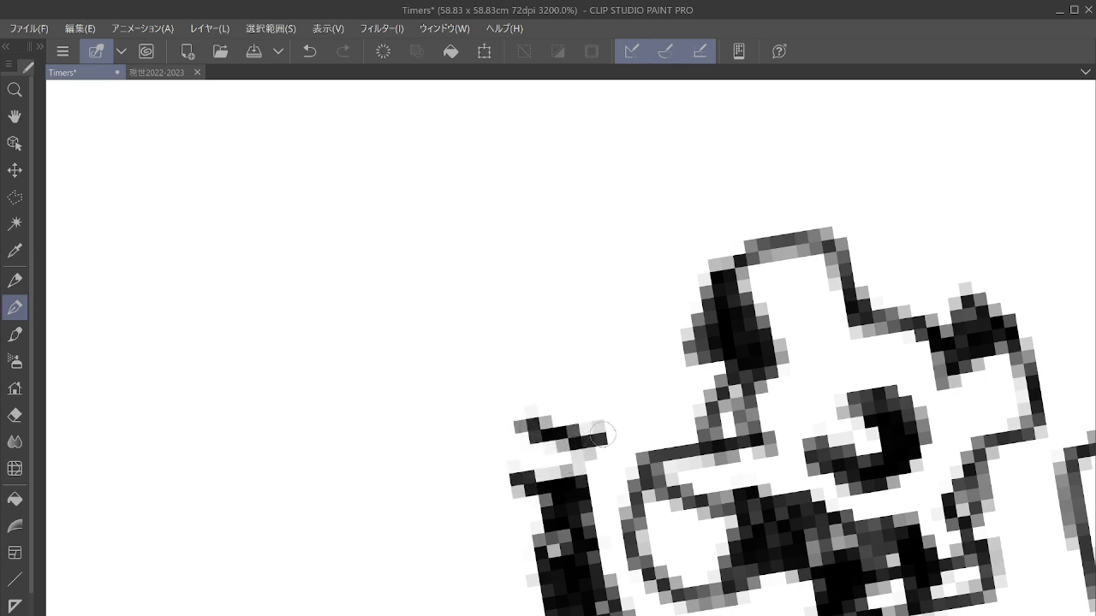
mouse_move(601, 435)
mouse_down()
mouse_move(614, 473)
mouse_move(624, 486)
mouse_move(632, 472)
mouse_move(619, 501)
mouse_move(626, 445)
mouse_move(662, 430)
mouse_move(687, 440)
mouse_move(644, 415)
mouse_up()
mouse_move(537, 369)
mouse_down()
mouse_move(587, 386)
mouse_move(595, 337)
mouse_move(561, 332)
mouse_move(584, 359)
mouse_up()
mouse_move(509, 430)
mouse_down()
mouse_move(464, 464)
mouse_move(525, 478)
mouse_move(493, 429)
mouse_move(473, 481)
mouse_up()
mouse_move(471, 426)
mouse_down()
mouse_move(394, 403)
mouse_move(440, 454)
mouse_up()
mouse_move(403, 398)
mouse_down()
mouse_move(482, 367)
mouse_move(490, 318)
mouse_move(454, 291)
mouse_move(430, 306)
mouse_move(458, 248)
mouse_move(452, 221)
mouse_move(567, 270)
mouse_move(642, 274)
mouse_move(684, 308)
mouse_move(676, 273)
mouse_move(703, 364)
mouse_move(659, 402)
mouse_move(672, 436)
mouse_move(556, 463)
mouse_move(590, 471)
mouse_up()
Step: Draw a solid black figure's head, torso and striding legs in the white area left of the newest carrier, stepping onto the gears below
mouse_move(558, 380)
mouse_down()
mouse_move(597, 366)
mouse_move(770, 135)
mouse_move(839, 126)
mouse_up()
drag(596, 366, 672, 163)
drag(597, 366, 532, 461)
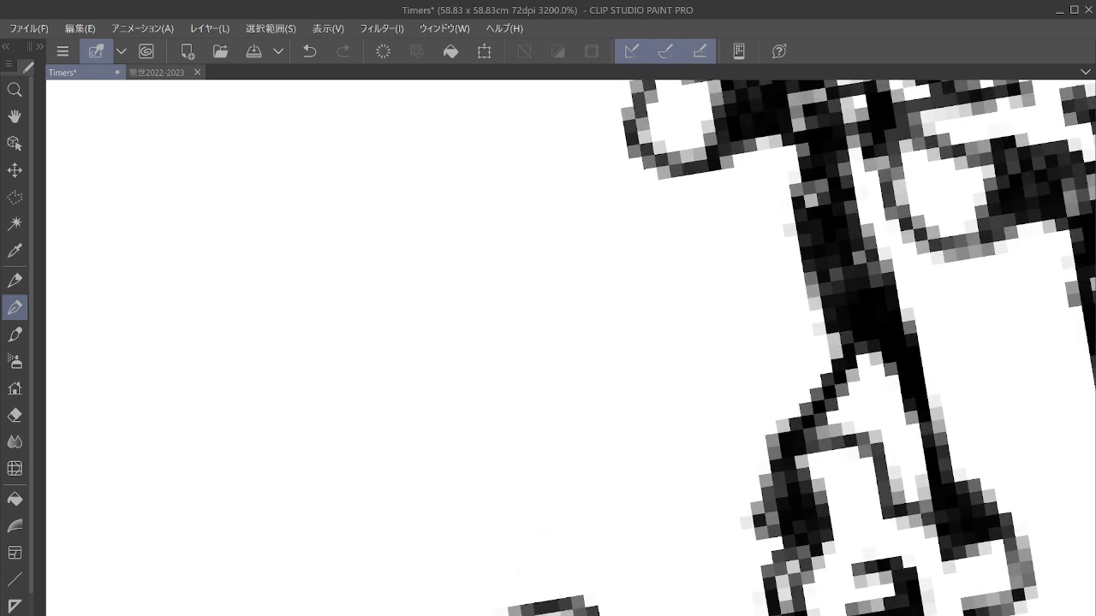
mouse_move(578, 364)
mouse_down()
mouse_move(619, 346)
mouse_move(573, 371)
mouse_move(575, 325)
mouse_move(626, 342)
mouse_move(589, 324)
mouse_up()
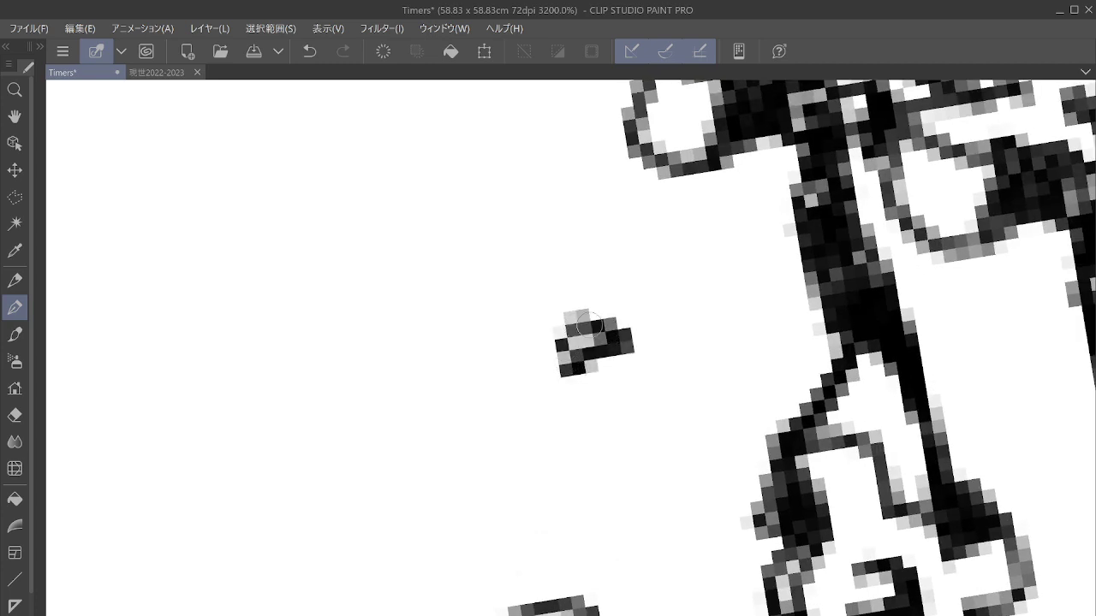
mouse_move(581, 285)
mouse_down()
mouse_move(615, 334)
mouse_move(575, 384)
mouse_move(595, 459)
mouse_move(619, 475)
mouse_move(624, 400)
mouse_move(648, 446)
mouse_move(624, 351)
mouse_move(649, 441)
mouse_move(591, 377)
mouse_move(618, 368)
mouse_move(631, 392)
mouse_move(621, 449)
mouse_move(630, 464)
mouse_move(614, 469)
mouse_move(614, 499)
mouse_move(532, 585)
mouse_move(581, 557)
mouse_move(664, 437)
mouse_move(630, 489)
mouse_move(531, 600)
mouse_up()
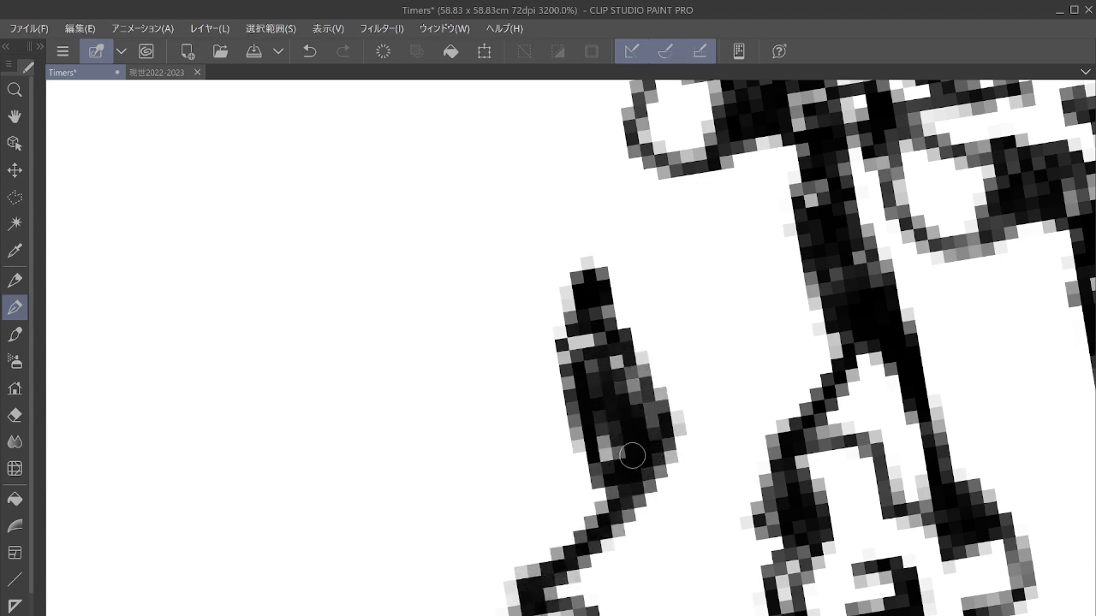
mouse_move(631, 456)
mouse_down()
mouse_move(656, 526)
mouse_move(669, 521)
mouse_move(667, 499)
mouse_move(666, 609)
mouse_up()
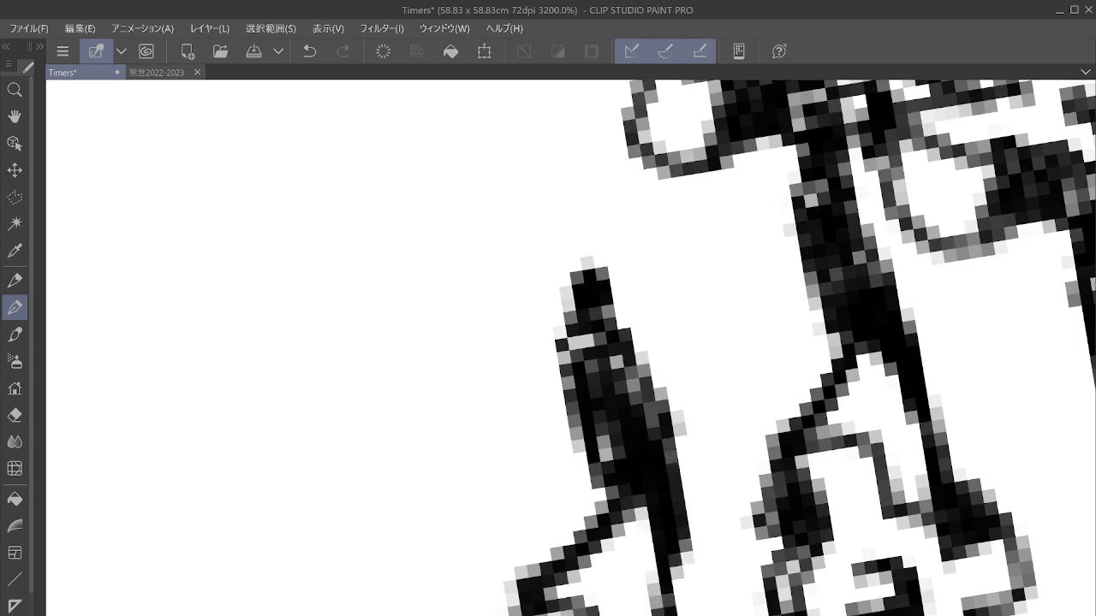
Step: Draw this figure's arms and raised gear, with crescent hole, outlined rounded side tooth and dark tooth sides joining the neighbour's gear
mouse_move(566, 270)
mouse_down()
mouse_move(563, 489)
mouse_move(594, 503)
mouse_up()
mouse_move(557, 449)
mouse_down()
mouse_move(630, 453)
mouse_move(602, 499)
mouse_move(641, 482)
mouse_move(642, 464)
mouse_move(649, 524)
mouse_move(698, 467)
mouse_move(717, 491)
mouse_move(689, 481)
mouse_move(685, 433)
mouse_up()
mouse_move(556, 376)
mouse_down()
mouse_move(614, 407)
mouse_move(614, 357)
mouse_move(622, 380)
mouse_move(581, 404)
mouse_move(596, 348)
mouse_up()
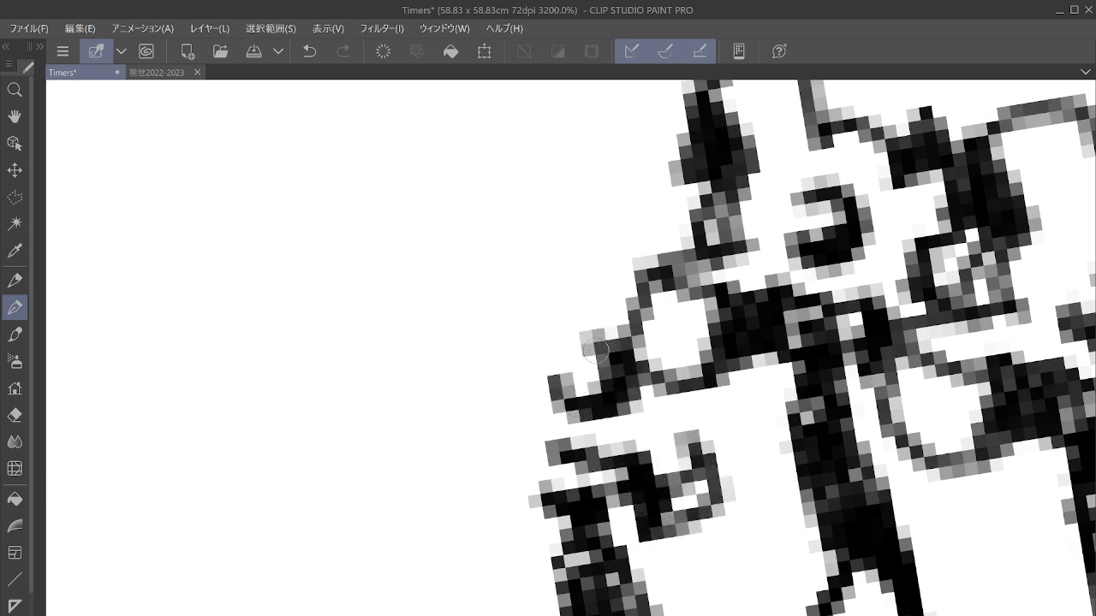
mouse_move(535, 460)
mouse_down()
mouse_move(555, 485)
mouse_move(523, 474)
mouse_move(491, 522)
mouse_move(493, 451)
mouse_move(508, 444)
mouse_move(453, 443)
mouse_move(420, 494)
mouse_move(496, 518)
mouse_move(446, 441)
mouse_move(514, 410)
mouse_move(491, 401)
mouse_move(513, 361)
mouse_move(475, 376)
mouse_move(516, 344)
mouse_move(467, 274)
mouse_move(451, 352)
mouse_move(475, 306)
mouse_move(483, 334)
mouse_move(497, 331)
mouse_move(490, 249)
mouse_move(564, 254)
mouse_move(583, 303)
mouse_move(618, 305)
mouse_up()
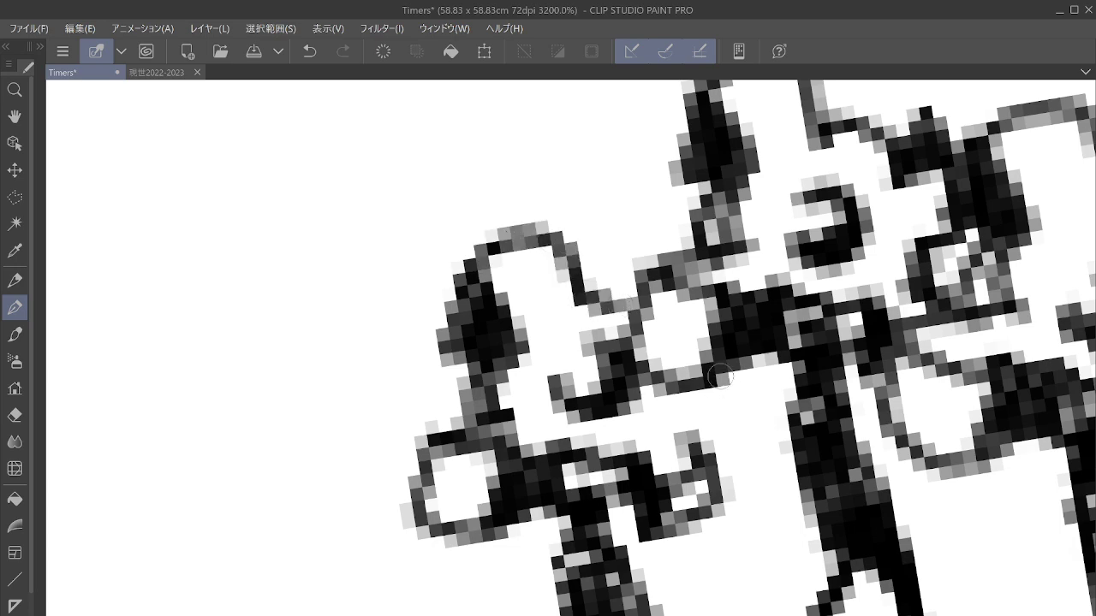
drag(716, 390, 673, 431)
mouse_move(598, 486)
mouse_down()
mouse_move(582, 469)
mouse_move(564, 488)
mouse_up()
mouse_move(561, 376)
mouse_down()
mouse_move(552, 377)
mouse_move(584, 345)
mouse_up()
Step: Draw another solid black figure lower left of the newest carrier, with one leg striding out to the neighbour's foot
scroll(663, 402, down, 3)
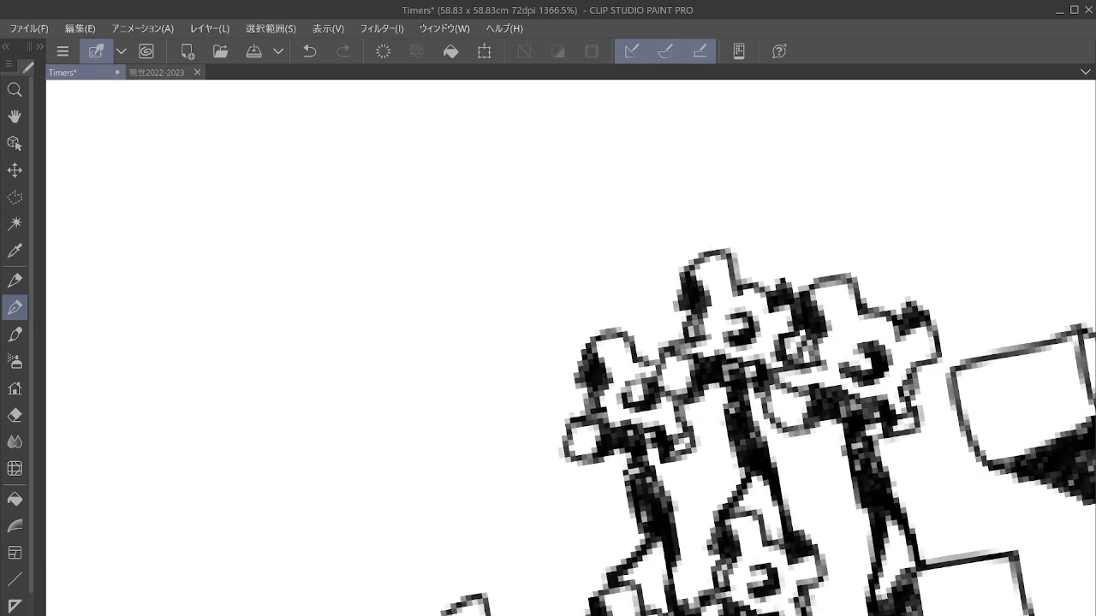
drag(664, 402, 795, 285)
scroll(698, 450, up, 3)
mouse_move(592, 380)
mouse_down()
mouse_move(614, 362)
mouse_move(598, 360)
mouse_move(592, 327)
mouse_move(606, 324)
mouse_move(621, 364)
mouse_move(600, 426)
mouse_move(606, 453)
mouse_move(642, 439)
mouse_move(635, 387)
mouse_move(627, 449)
mouse_move(618, 378)
mouse_move(608, 435)
mouse_move(631, 451)
mouse_move(598, 590)
mouse_move(638, 488)
mouse_move(602, 609)
mouse_up()
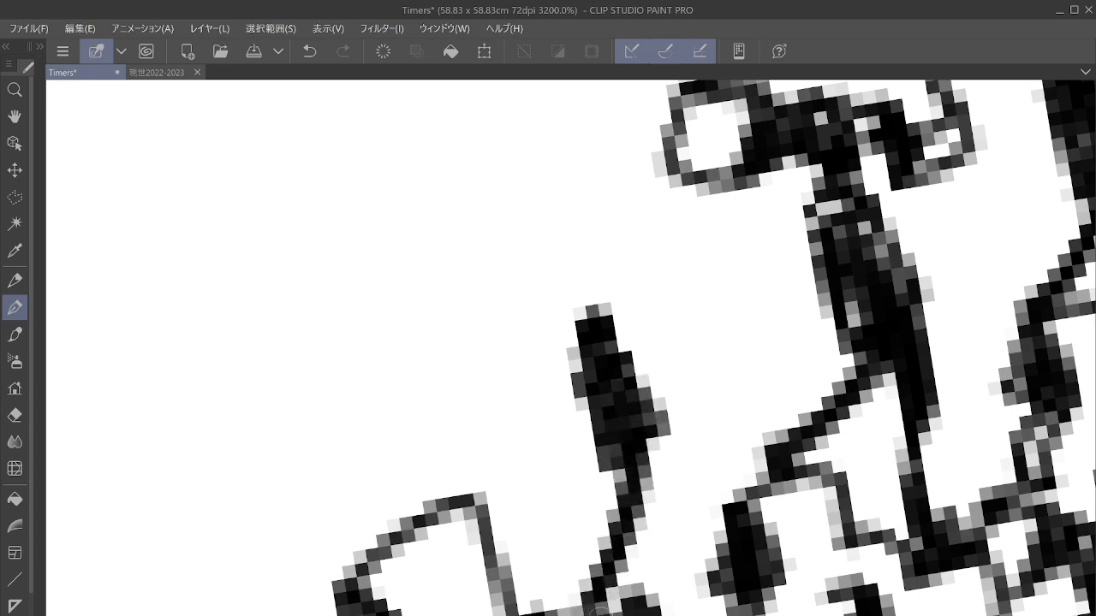
mouse_move(647, 464)
mouse_down()
mouse_move(632, 465)
mouse_move(654, 468)
mouse_move(652, 450)
mouse_move(751, 481)
mouse_up()
Step: Draw the arms and gear of the wide-striding figure, with small crescent hole, squarish side tooth and shaded tooth sides
scroll(725, 462, up, 5)
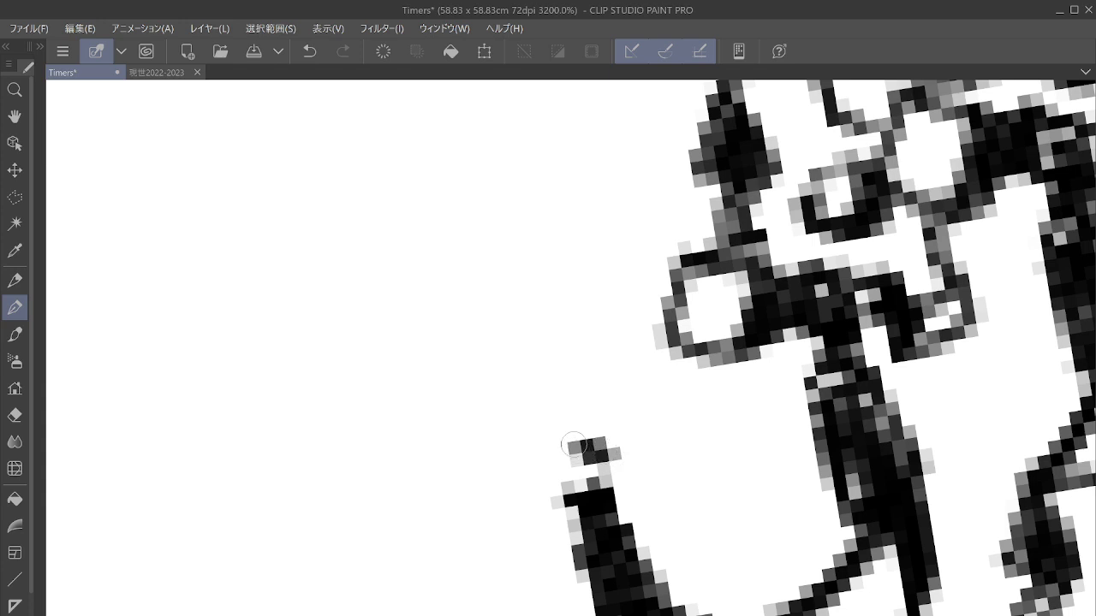
drag(565, 442, 615, 450)
mouse_move(563, 489)
mouse_down()
mouse_move(628, 484)
mouse_move(632, 444)
mouse_move(653, 501)
mouse_move(698, 437)
mouse_move(654, 505)
mouse_up()
drag(699, 447, 689, 423)
mouse_move(577, 385)
mouse_down()
mouse_move(622, 362)
mouse_move(614, 398)
mouse_move(619, 375)
mouse_up()
mouse_move(563, 444)
mouse_down()
mouse_move(493, 450)
mouse_move(565, 484)
mouse_move(514, 505)
mouse_move(504, 459)
mouse_move(422, 454)
mouse_move(492, 521)
mouse_move(512, 333)
mouse_move(477, 291)
mouse_move(495, 317)
mouse_move(561, 252)
mouse_move(596, 301)
mouse_move(659, 327)
mouse_move(649, 297)
mouse_move(697, 336)
mouse_move(677, 383)
mouse_move(684, 420)
mouse_up()
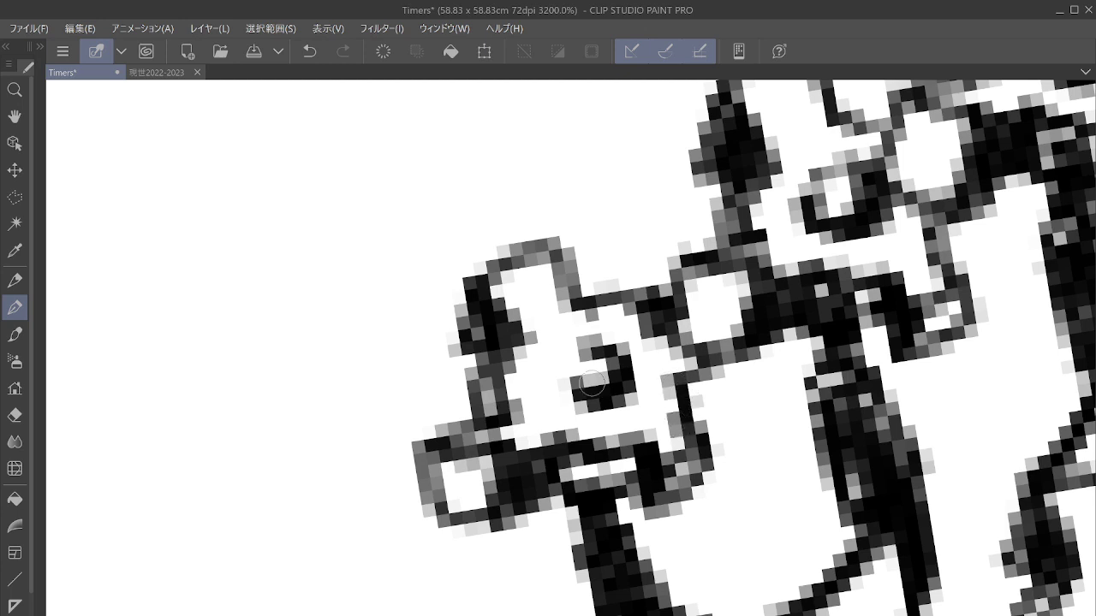
mouse_move(591, 384)
mouse_down()
mouse_move(589, 476)
mouse_move(607, 470)
mouse_up()
Step: Draw a solid black figure overlapping the squarish side tooth of the newest gear, with both legs standing on the gear tooth below
mouse_move(491, 317)
mouse_down()
mouse_move(622, 98)
mouse_move(645, 90)
mouse_move(645, 169)
mouse_up()
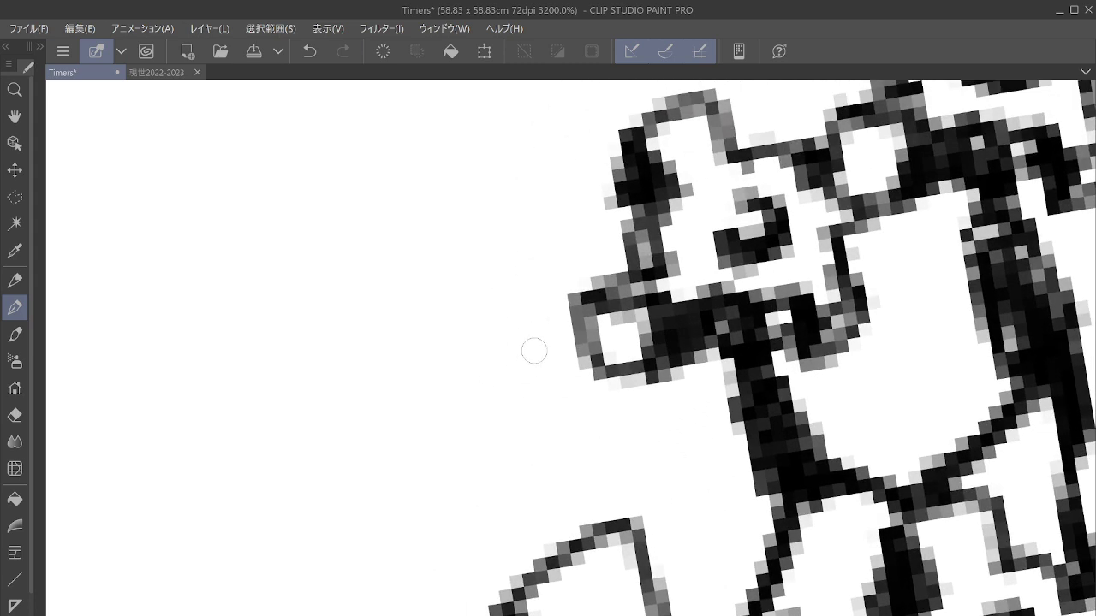
mouse_move(534, 351)
mouse_down()
mouse_move(520, 342)
mouse_move(552, 317)
mouse_move(529, 300)
mouse_up()
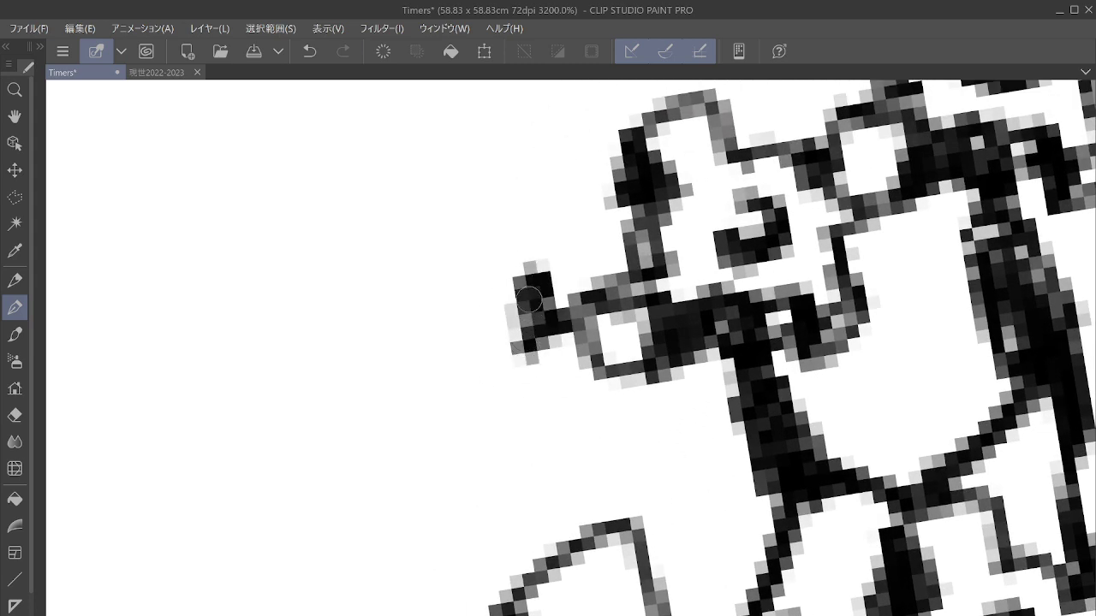
mouse_move(530, 374)
mouse_down()
mouse_move(545, 428)
mouse_move(589, 387)
mouse_move(548, 351)
mouse_move(570, 445)
mouse_move(580, 399)
mouse_move(557, 398)
mouse_move(521, 558)
mouse_move(557, 560)
mouse_up()
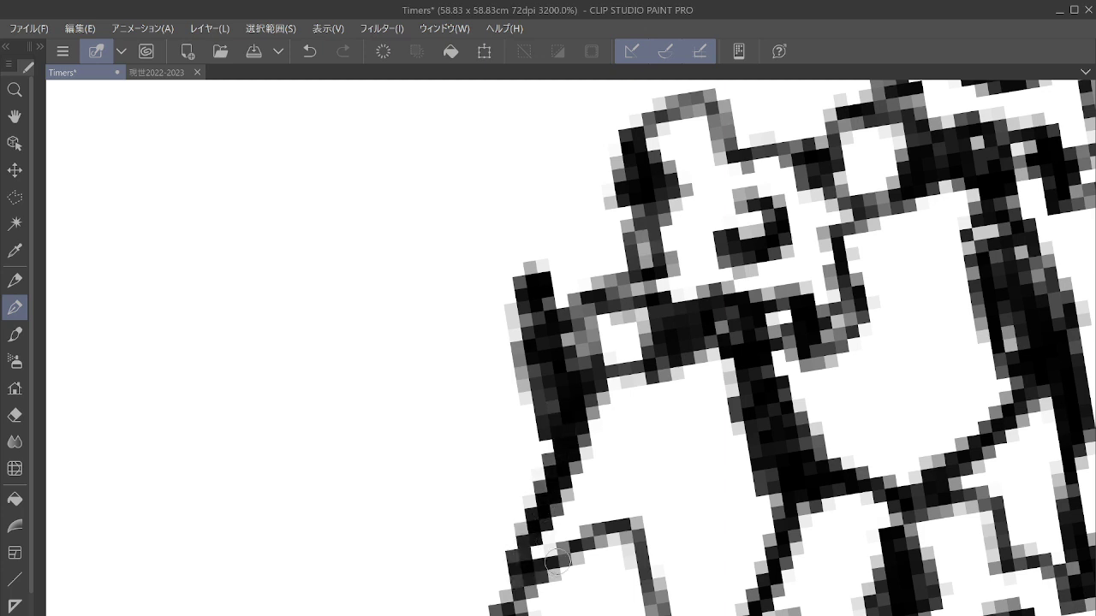
mouse_move(580, 398)
mouse_down()
mouse_move(625, 514)
mouse_move(650, 525)
mouse_up()
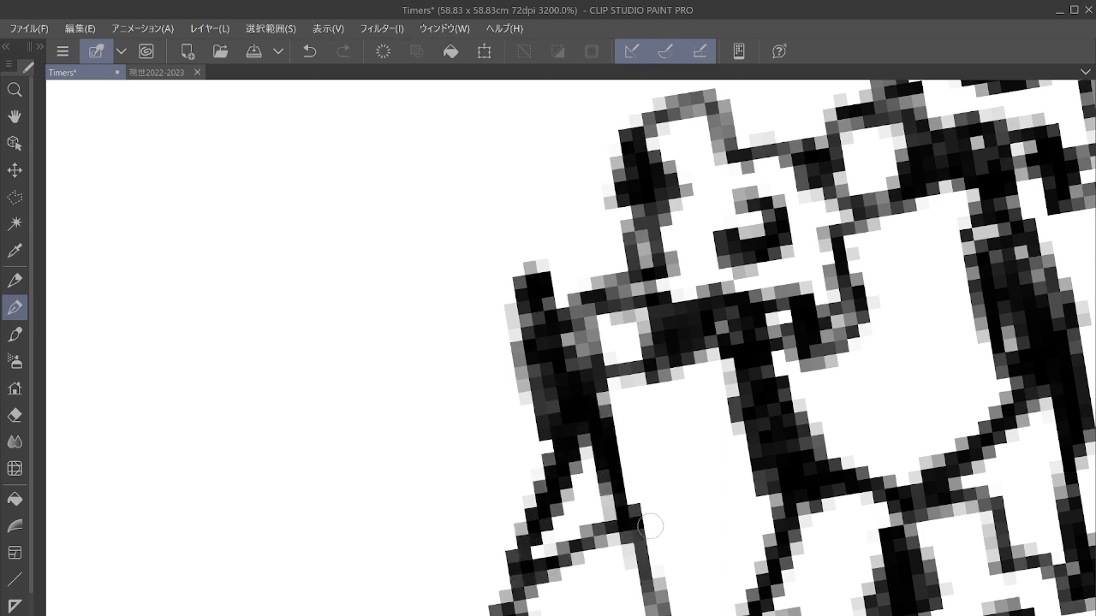
Step: Draw the arms and overhead gear of the overlapping figure, with crescent hole, outlined teeth and black tooth sides tucked behind the neighbouring gear
mouse_move(514, 284)
mouse_down()
mouse_move(479, 362)
mouse_move(475, 494)
mouse_move(503, 494)
mouse_move(476, 450)
mouse_move(539, 441)
mouse_move(552, 492)
mouse_move(583, 475)
mouse_move(580, 422)
mouse_up()
mouse_move(476, 397)
mouse_down()
mouse_move(506, 379)
mouse_move(504, 393)
mouse_move(467, 407)
mouse_up()
drag(471, 366, 493, 364)
mouse_move(458, 445)
mouse_down()
mouse_move(396, 514)
mouse_move(463, 484)
mouse_move(354, 463)
mouse_move(411, 535)
mouse_move(428, 411)
mouse_move(403, 359)
mouse_move(422, 347)
mouse_move(363, 377)
mouse_move(394, 343)
mouse_move(379, 282)
mouse_move(548, 336)
mouse_move(572, 297)
mouse_move(606, 334)
mouse_move(581, 387)
mouse_up()
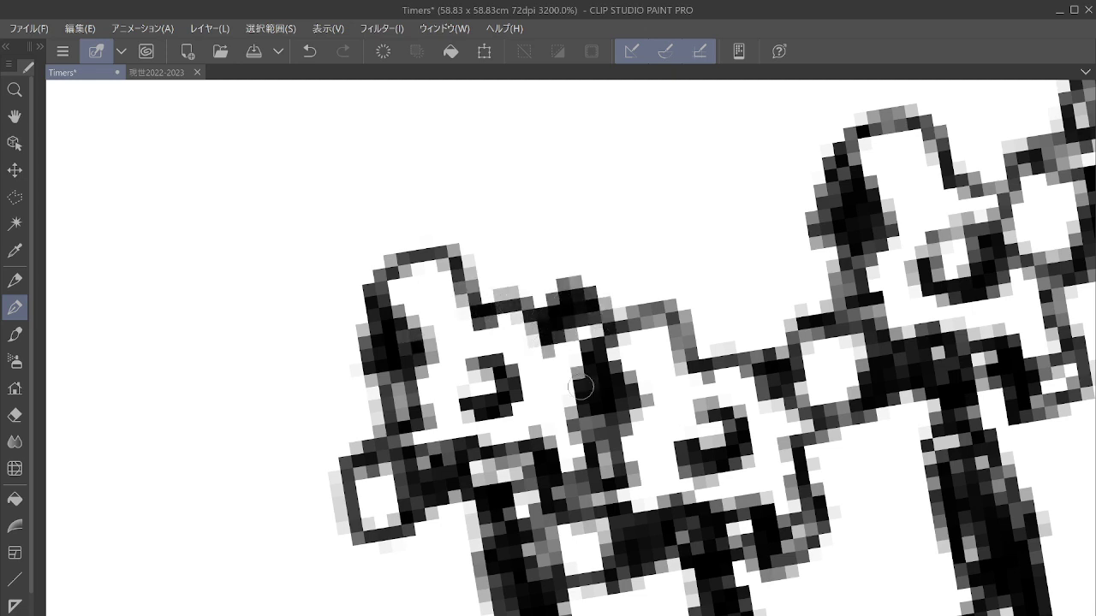
Step: Draw a solid black figure in the gap at the crowd's left edge, with legs reaching the two gears below
mouse_move(512, 358)
mouse_down()
mouse_move(510, 407)
mouse_move(473, 399)
mouse_move(575, 288)
mouse_up()
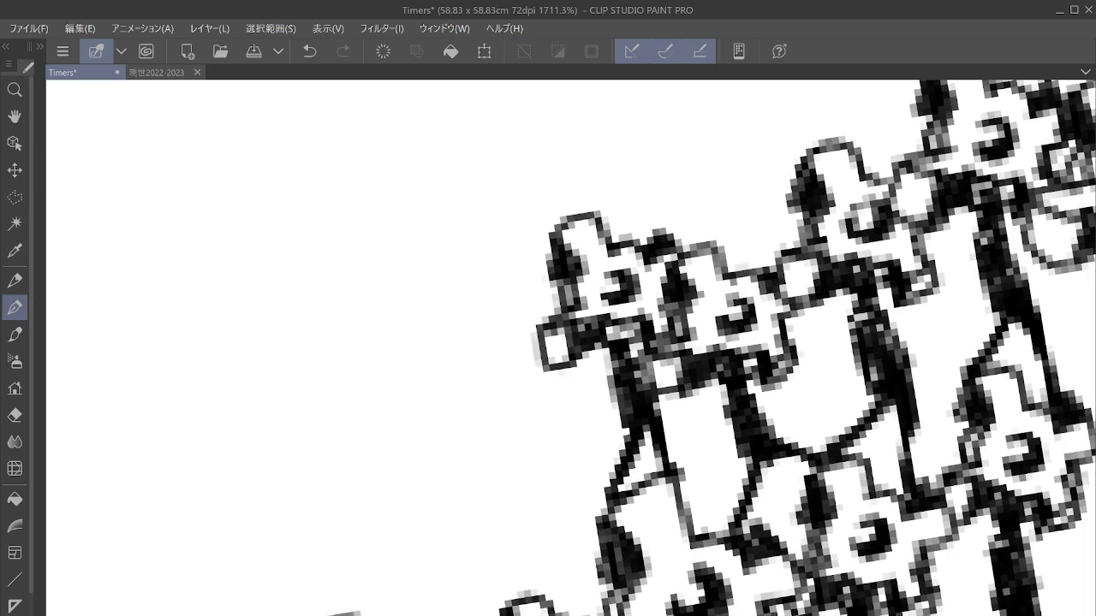
mouse_move(591, 565)
mouse_down()
mouse_move(680, 470)
mouse_move(765, 470)
mouse_up()
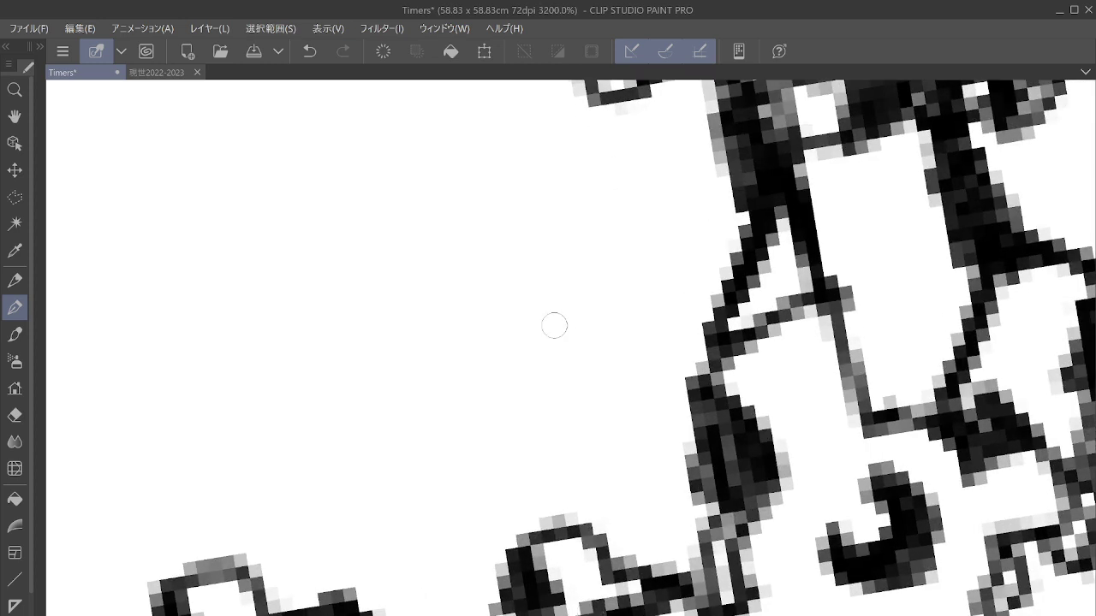
mouse_move(553, 325)
mouse_down()
mouse_move(520, 271)
mouse_move(536, 180)
mouse_move(542, 199)
mouse_up()
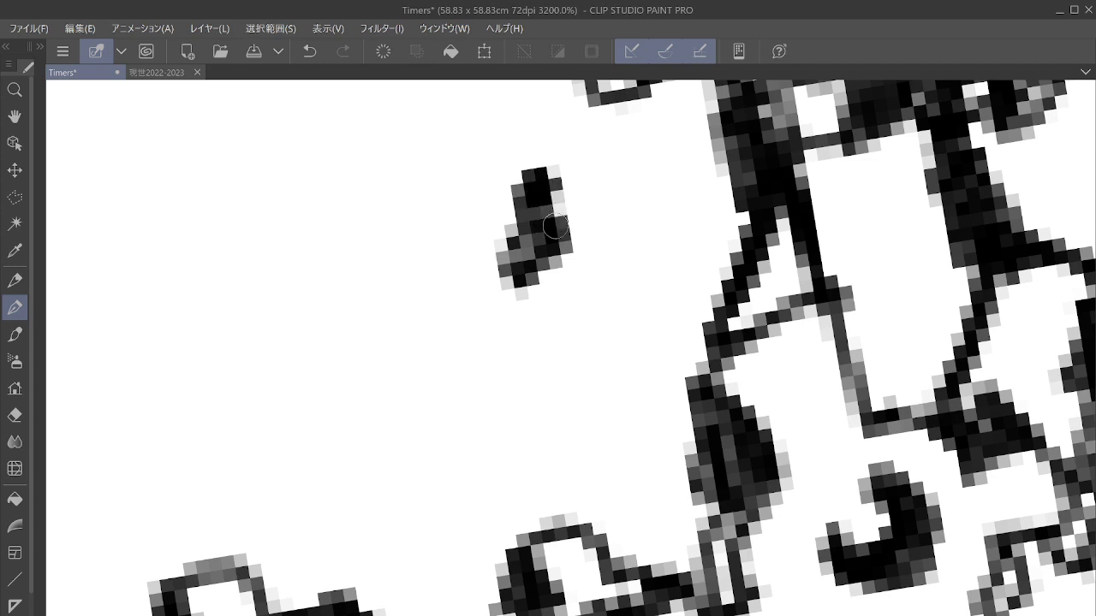
mouse_move(524, 272)
mouse_down()
mouse_move(541, 383)
mouse_move(582, 249)
mouse_move(548, 285)
mouse_move(571, 341)
mouse_move(520, 505)
mouse_move(582, 364)
mouse_move(526, 529)
mouse_move(566, 532)
mouse_up()
mouse_move(609, 359)
mouse_down()
mouse_move(647, 348)
mouse_move(686, 374)
mouse_up()
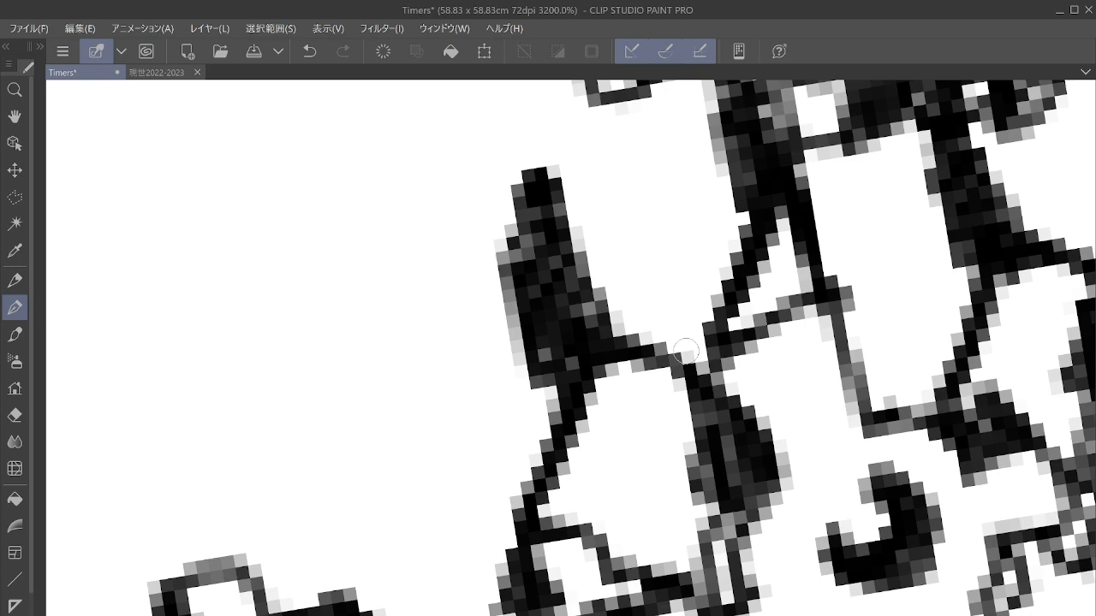
Step: Draw the arms and raised gear of the figure at the crowd's left edge, with crescent hole, rounded side tooth and black tooth sides
drag(685, 351, 694, 612)
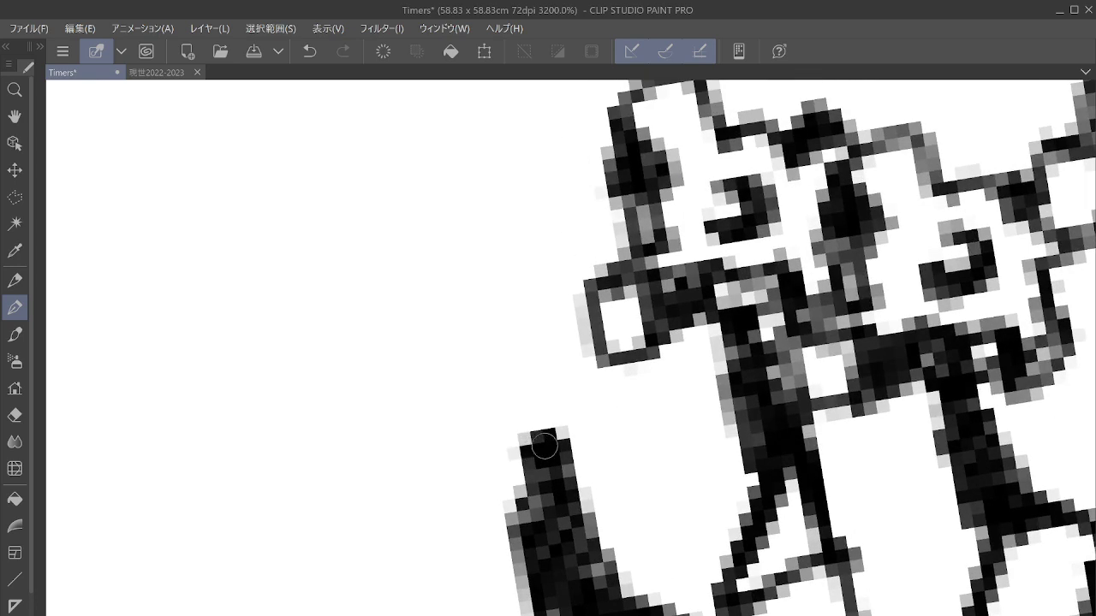
drag(545, 446, 507, 456)
mouse_move(532, 409)
mouse_down()
mouse_move(513, 406)
mouse_move(575, 381)
mouse_up()
mouse_move(503, 447)
mouse_down()
mouse_move(562, 433)
mouse_move(582, 415)
mouse_up()
click(579, 376)
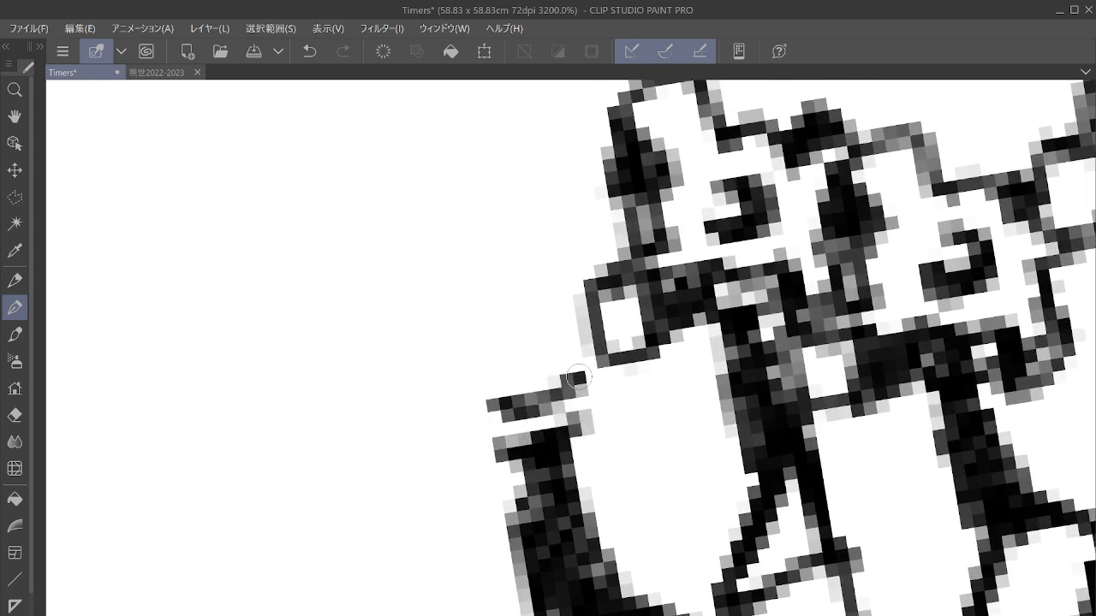
mouse_move(578, 377)
mouse_down()
mouse_move(585, 418)
mouse_move(613, 419)
mouse_move(600, 430)
mouse_move(637, 369)
mouse_move(647, 437)
mouse_move(601, 461)
mouse_up()
drag(647, 369, 611, 357)
mouse_move(489, 350)
mouse_down()
mouse_move(532, 311)
mouse_move(487, 295)
mouse_move(516, 341)
mouse_move(525, 330)
mouse_move(469, 352)
mouse_up()
drag(535, 333, 486, 301)
mouse_move(483, 403)
mouse_down()
mouse_move(440, 427)
mouse_move(480, 454)
mouse_move(491, 448)
mouse_move(459, 467)
mouse_move(449, 437)
mouse_move(425, 428)
mouse_move(436, 405)
mouse_move(378, 429)
mouse_move(367, 456)
mouse_move(438, 498)
mouse_move(414, 417)
mouse_move(430, 378)
mouse_move(430, 312)
mouse_move(391, 357)
mouse_move(433, 294)
mouse_move(362, 249)
mouse_move(407, 309)
mouse_move(375, 278)
mouse_move(404, 284)
mouse_move(397, 263)
mouse_move(406, 281)
mouse_move(373, 261)
mouse_move(429, 199)
mouse_move(469, 224)
mouse_move(479, 252)
mouse_move(539, 240)
mouse_move(558, 262)
mouse_move(592, 236)
mouse_move(573, 220)
mouse_move(604, 296)
mouse_up()
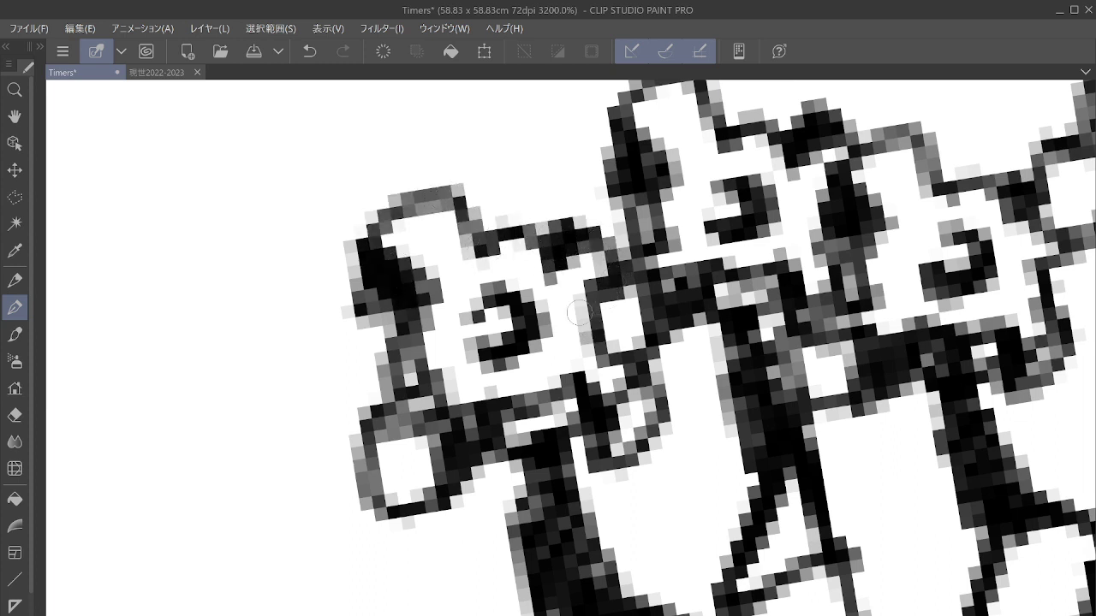
mouse_move(541, 433)
mouse_down()
mouse_move(510, 418)
mouse_move(548, 419)
mouse_up()
Step: Straighten the canvas rotation and draw a slanted solid black figure with spread legs left of the newest carrier
key(asciicircum)
key(asciicircum)
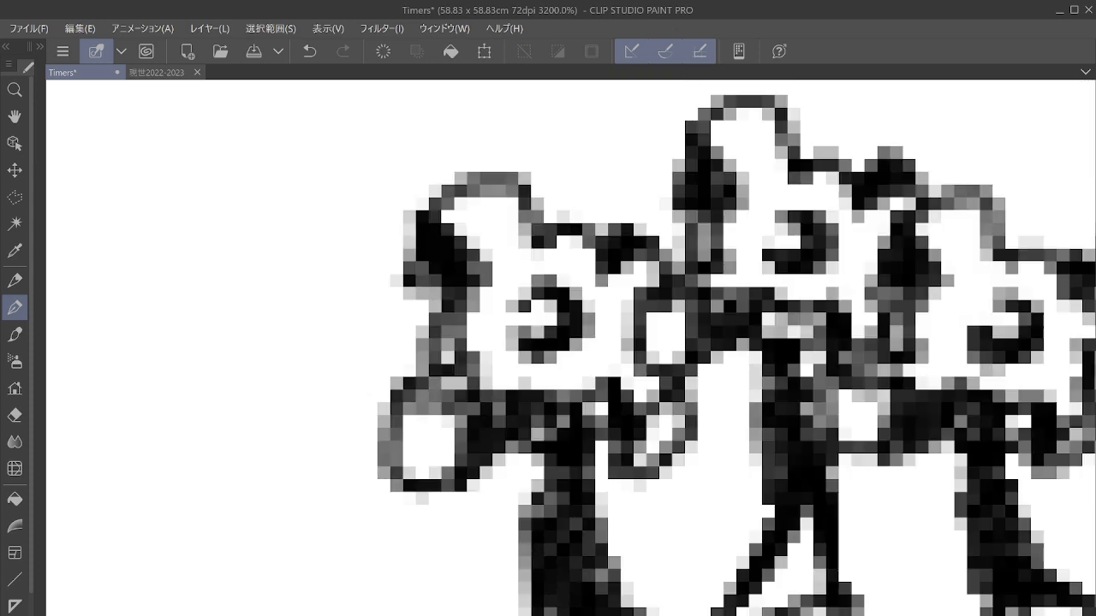
mouse_move(294, 612)
mouse_down()
mouse_move(466, 481)
mouse_move(569, 371)
mouse_up()
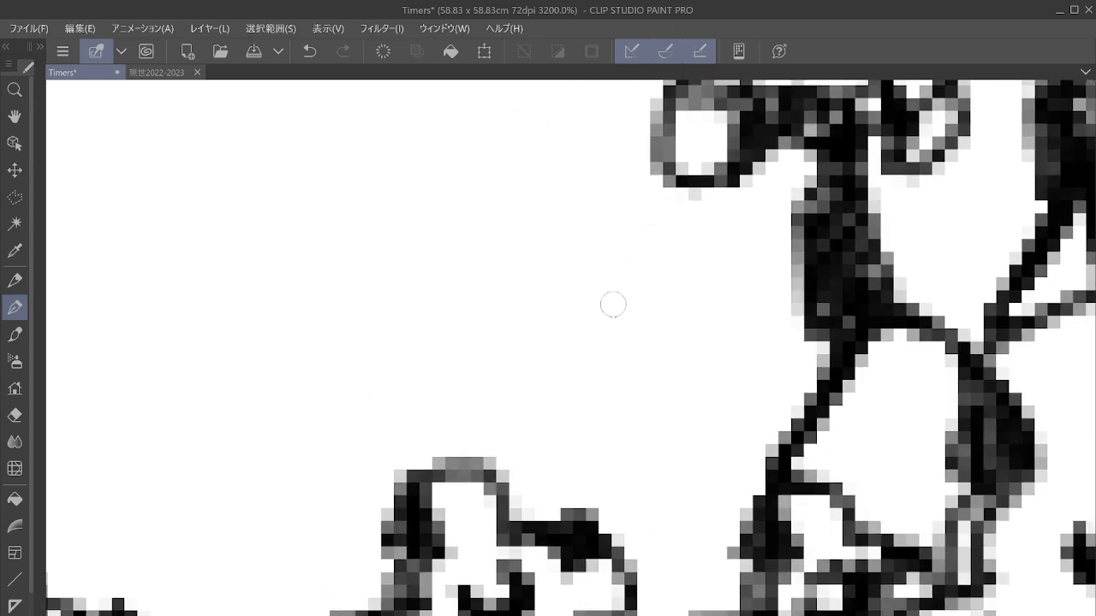
mouse_move(613, 304)
mouse_down()
mouse_move(614, 276)
mouse_move(649, 285)
mouse_move(595, 270)
mouse_move(604, 232)
mouse_move(618, 242)
mouse_move(600, 318)
mouse_move(620, 398)
mouse_move(668, 382)
mouse_move(645, 335)
mouse_move(651, 294)
mouse_move(687, 363)
mouse_move(624, 300)
mouse_move(639, 311)
mouse_move(633, 376)
mouse_move(640, 388)
mouse_move(659, 371)
mouse_move(652, 397)
mouse_move(561, 502)
mouse_move(664, 401)
mouse_move(547, 511)
mouse_move(580, 511)
mouse_up()
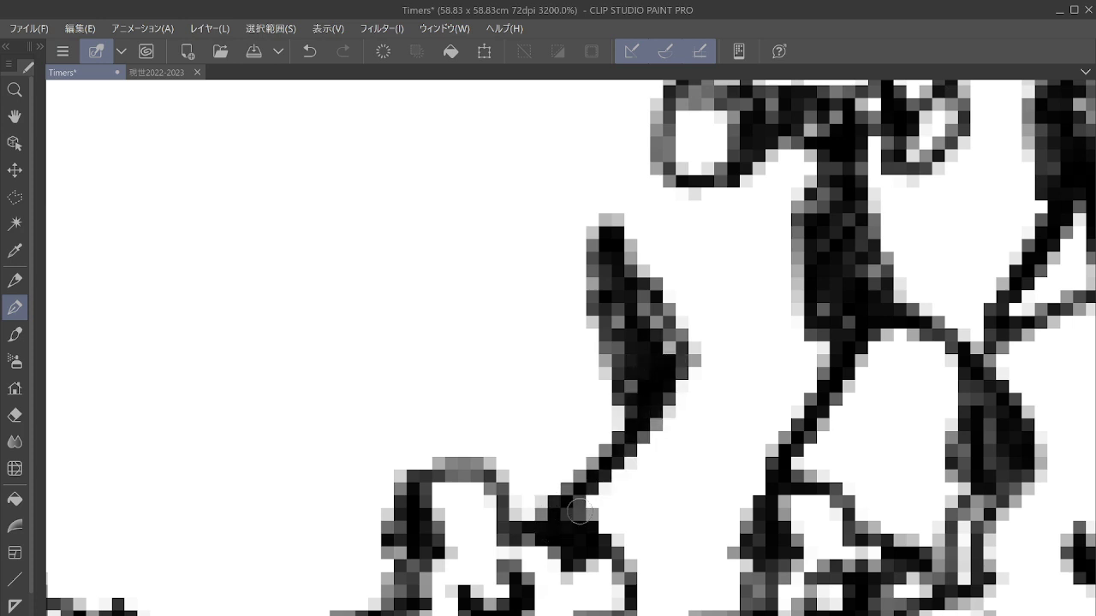
mouse_move(669, 400)
mouse_down()
mouse_move(671, 362)
mouse_move(693, 447)
mouse_move(698, 610)
mouse_up()
drag(667, 411, 704, 514)
drag(677, 391, 702, 524)
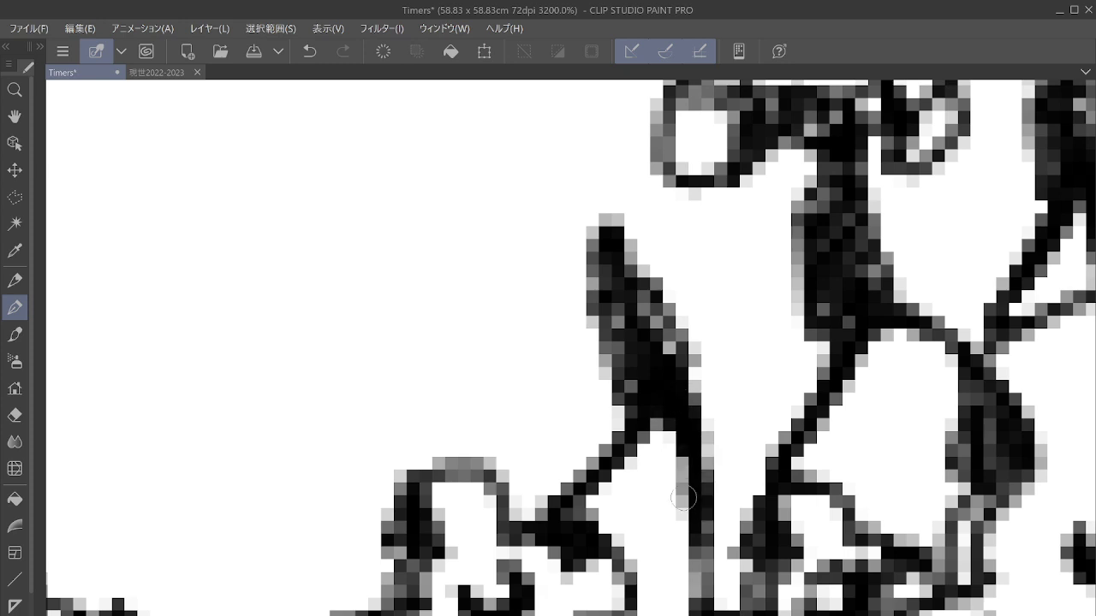
Step: Draw the slanted figure's arms and gear, with partial crescent hole, rounded side tooth and dark tooth sides tucked behind the neighbour's gear
drag(683, 360, 649, 603)
mouse_move(578, 486)
mouse_down()
mouse_move(558, 426)
mouse_move(615, 440)
mouse_move(589, 488)
mouse_move(630, 472)
mouse_move(621, 436)
mouse_move(635, 453)
mouse_move(637, 489)
mouse_move(701, 439)
mouse_move(709, 470)
mouse_move(637, 518)
mouse_move(680, 410)
mouse_up()
mouse_move(564, 376)
mouse_down()
mouse_move(599, 401)
mouse_move(615, 359)
mouse_up()
mouse_move(515, 414)
mouse_down()
mouse_move(530, 468)
mouse_move(548, 437)
mouse_move(499, 478)
mouse_move(505, 404)
mouse_move(436, 420)
mouse_move(441, 487)
mouse_move(490, 480)
mouse_move(489, 385)
mouse_move(526, 374)
mouse_move(535, 318)
mouse_move(483, 366)
mouse_move(533, 301)
mouse_move(474, 231)
mouse_move(491, 317)
mouse_move(485, 308)
mouse_move(525, 295)
mouse_move(481, 240)
mouse_move(567, 202)
mouse_move(602, 278)
mouse_move(646, 295)
mouse_up()
drag(603, 346, 618, 345)
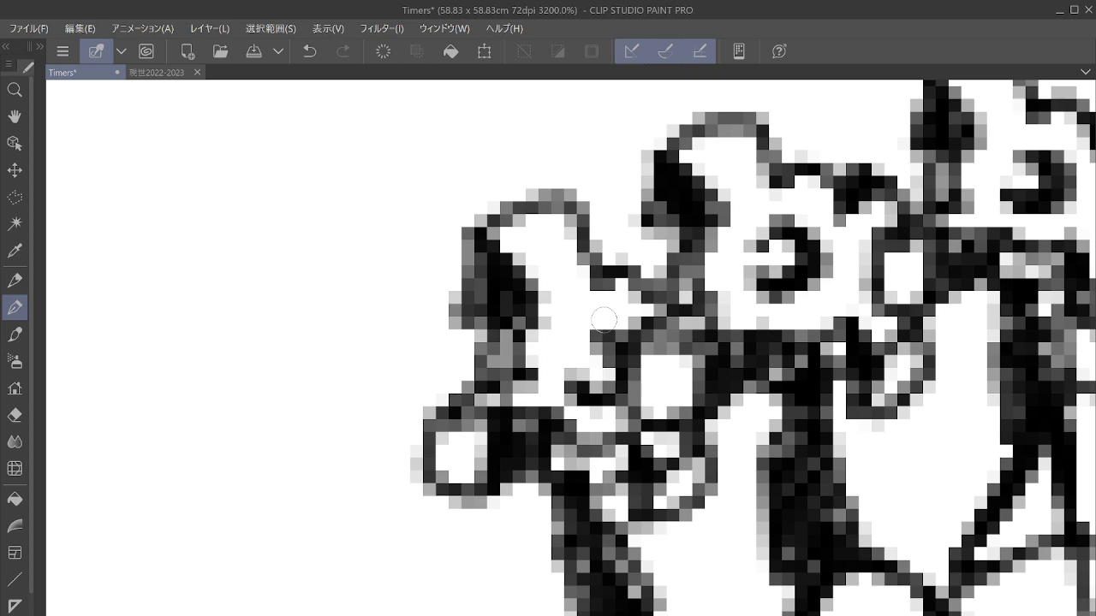
Step: Draw an upright solid black figure with narrow legs rising between the two lower gears left of the slanted carrier
scroll(604, 319, down, 10)
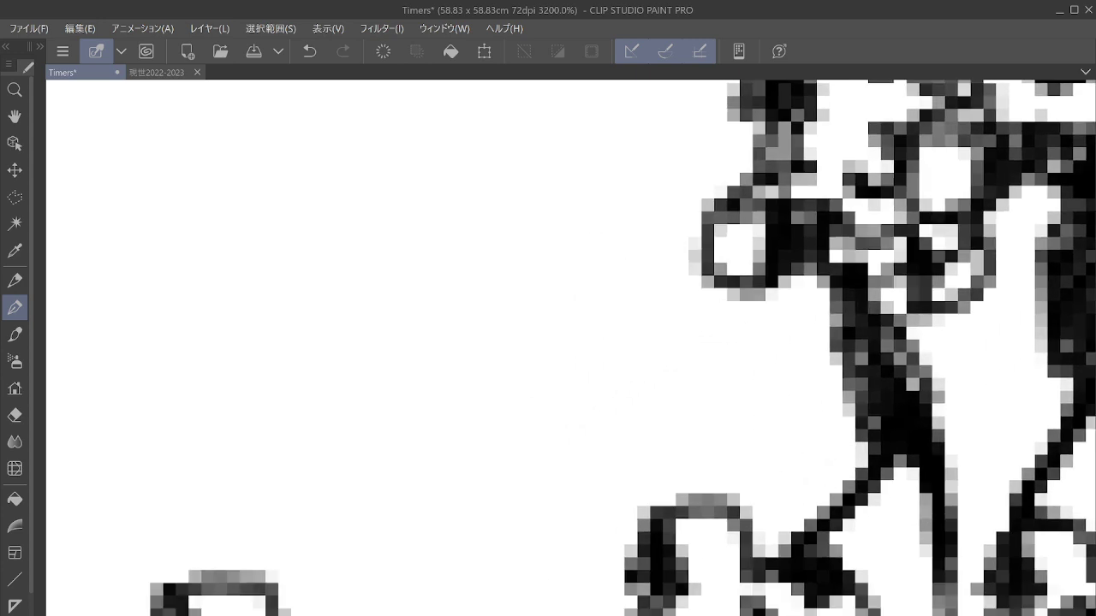
mouse_move(676, 255)
mouse_down()
mouse_move(664, 228)
mouse_move(716, 235)
mouse_move(666, 223)
mouse_move(704, 184)
mouse_move(695, 197)
mouse_move(719, 233)
mouse_move(673, 268)
mouse_move(669, 340)
mouse_move(740, 305)
mouse_move(677, 276)
mouse_move(726, 317)
mouse_move(694, 265)
mouse_move(684, 316)
mouse_move(715, 299)
mouse_move(680, 337)
mouse_move(689, 333)
mouse_move(697, 374)
mouse_move(680, 515)
mouse_move(711, 333)
mouse_move(706, 382)
mouse_move(712, 374)
mouse_move(670, 558)
mouse_move(684, 563)
mouse_move(710, 519)
mouse_move(685, 332)
mouse_move(718, 326)
mouse_move(738, 355)
mouse_move(756, 440)
mouse_up()
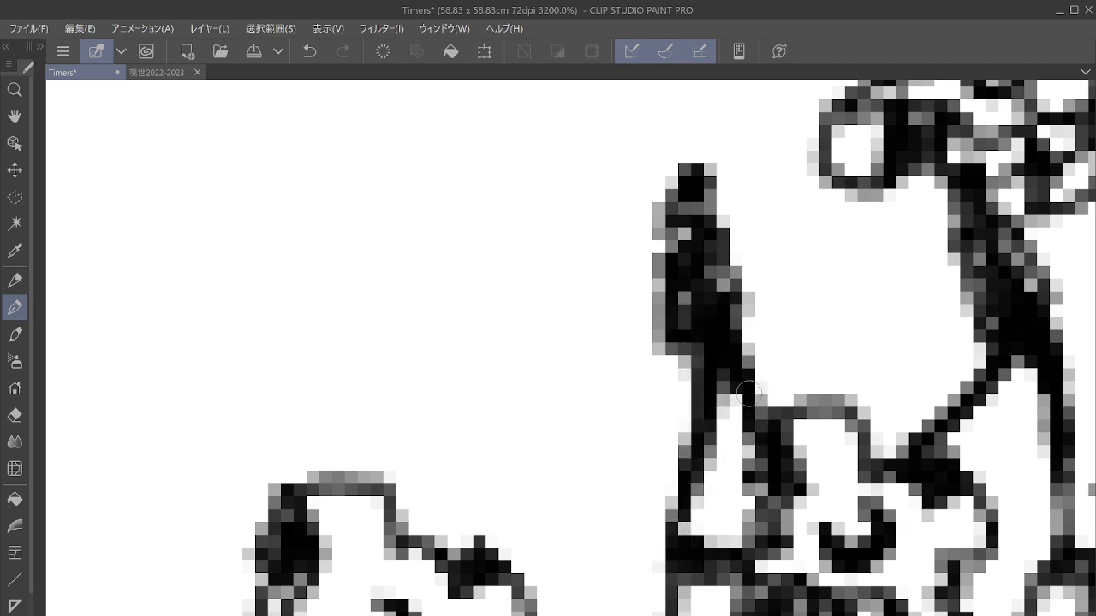
drag(748, 394, 728, 609)
Step: Draw the upright figure's arms and raised gear, with crescent hole, rounded side tooth and black tooth sides reaching the neighbouring gear
mouse_move(660, 398)
mouse_down()
mouse_move(676, 351)
mouse_move(710, 355)
mouse_move(727, 375)
mouse_move(780, 366)
mouse_move(785, 351)
mouse_move(767, 332)
mouse_up()
mouse_move(670, 287)
mouse_down()
mouse_move(710, 261)
mouse_move(717, 305)
mouse_move(683, 302)
mouse_move(728, 291)
mouse_up()
mouse_move(640, 349)
mouse_down()
mouse_move(591, 362)
mouse_move(632, 394)
mouse_move(620, 363)
mouse_move(605, 362)
mouse_move(658, 349)
mouse_up()
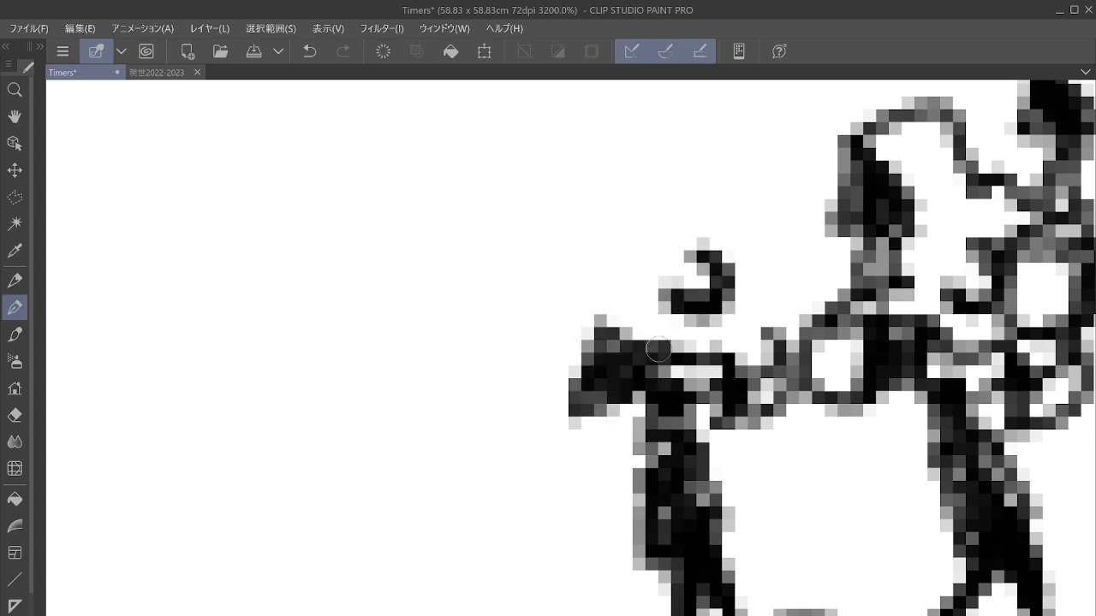
mouse_move(600, 329)
mouse_down()
mouse_move(513, 400)
mouse_move(576, 400)
mouse_move(561, 303)
mouse_move(615, 291)
mouse_move(602, 259)
mouse_move(596, 277)
mouse_move(587, 242)
mouse_move(608, 211)
mouse_move(570, 159)
mouse_move(575, 234)
mouse_move(584, 186)
mouse_move(612, 143)
mouse_move(668, 144)
mouse_move(680, 204)
mouse_move(701, 231)
mouse_up()
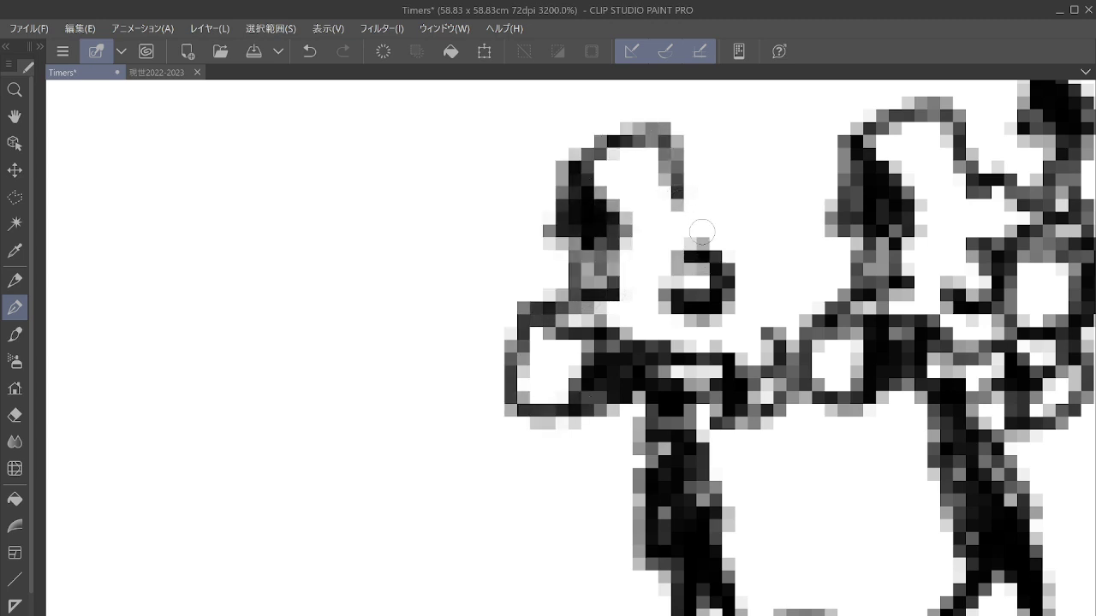
mouse_move(688, 190)
mouse_down()
mouse_move(746, 202)
mouse_move(751, 224)
mouse_move(800, 208)
mouse_move(757, 196)
mouse_move(761, 215)
mouse_move(799, 209)
mouse_move(820, 262)
mouse_move(776, 288)
mouse_move(780, 323)
mouse_move(788, 318)
mouse_move(685, 345)
mouse_up()
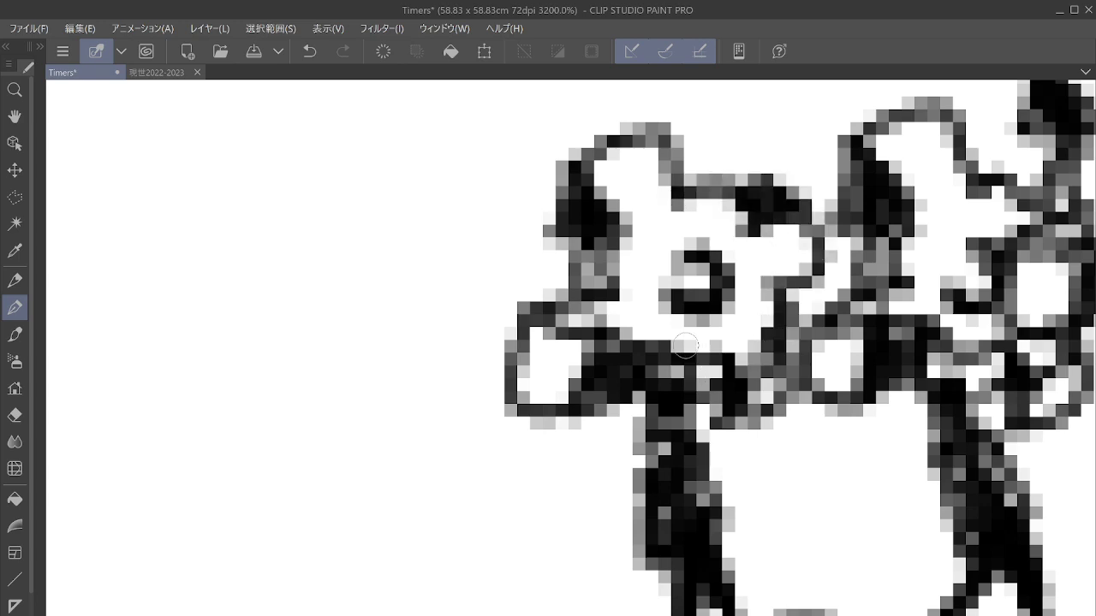
Step: Extend the giant gear's outer rim line until it meets the upper edge of the tooth beside the striped tube
scroll(792, 321, down, 3)
drag(791, 321, 930, 200)
scroll(685, 345, down, 8)
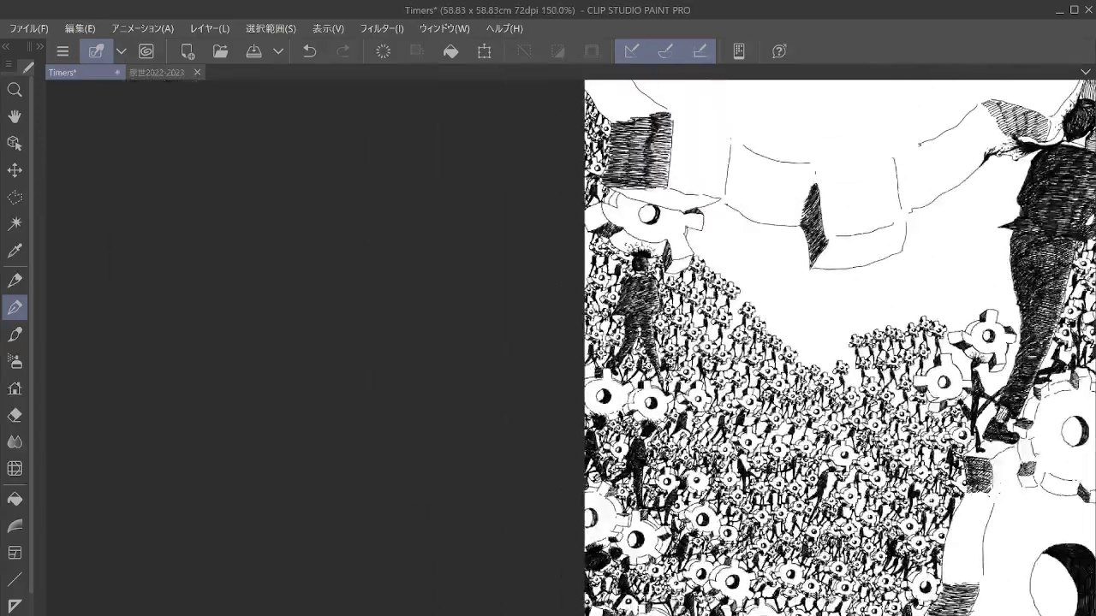
scroll(685, 345, down, 3)
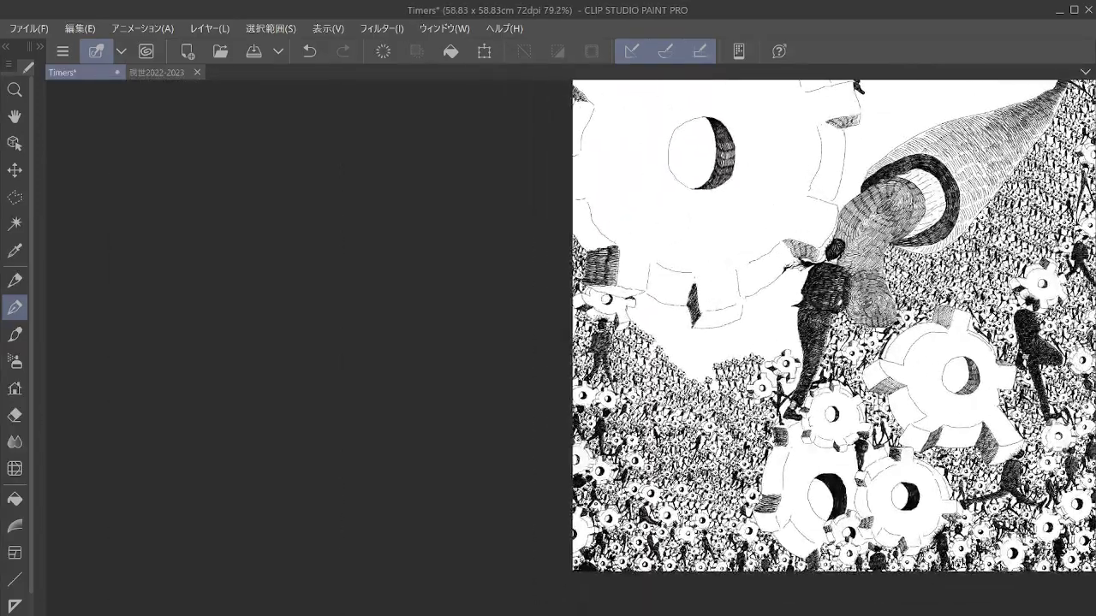
drag(792, 321, 613, 438)
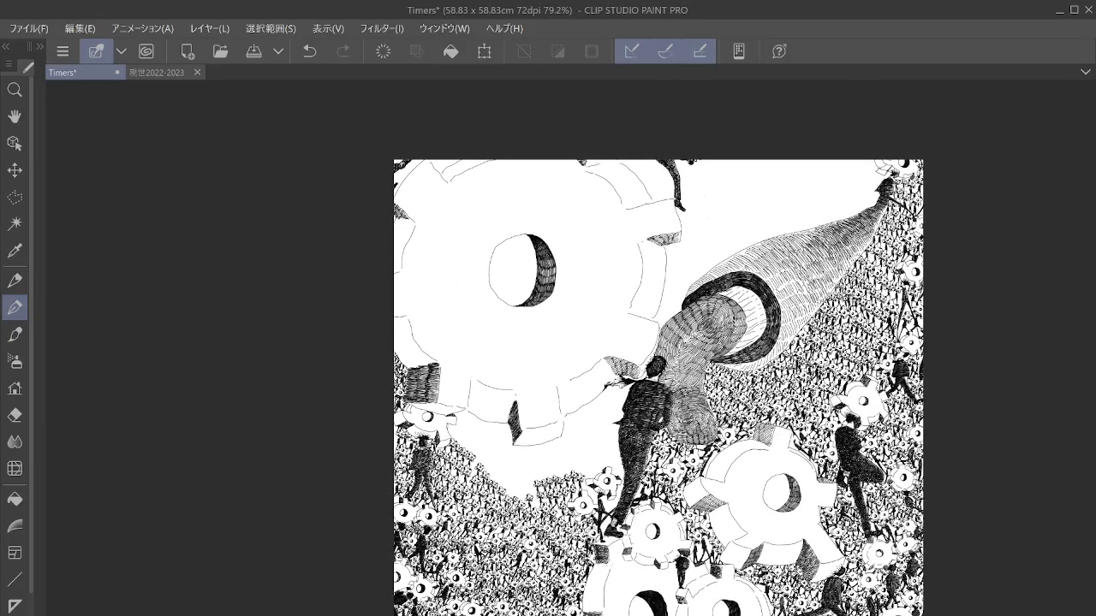
drag(791, 373, 898, 393)
scroll(768, 380, up, 6)
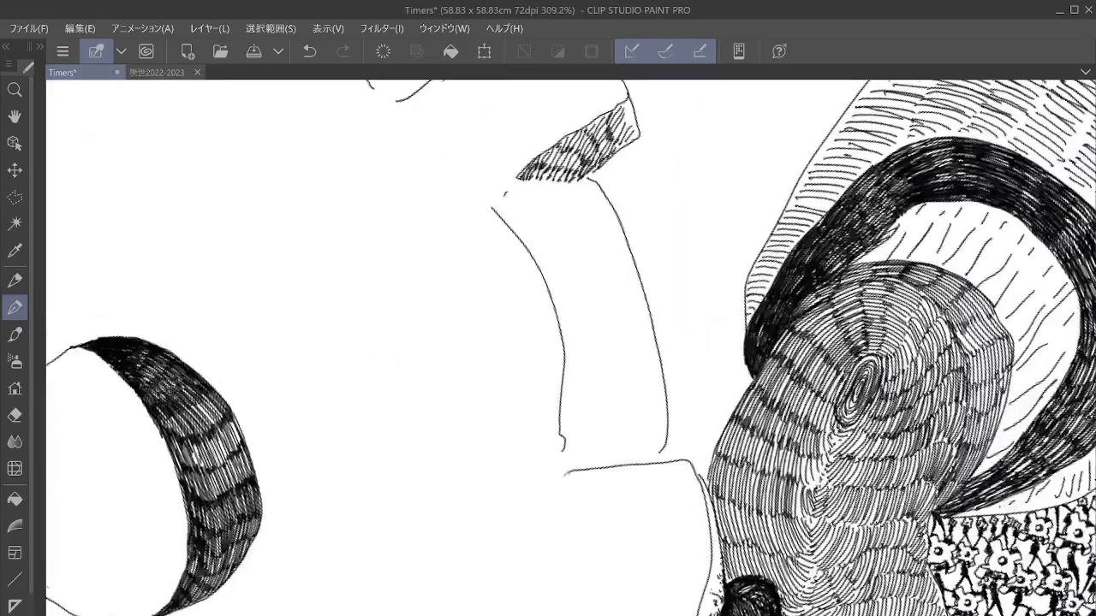
scroll(695, 417, up, 6)
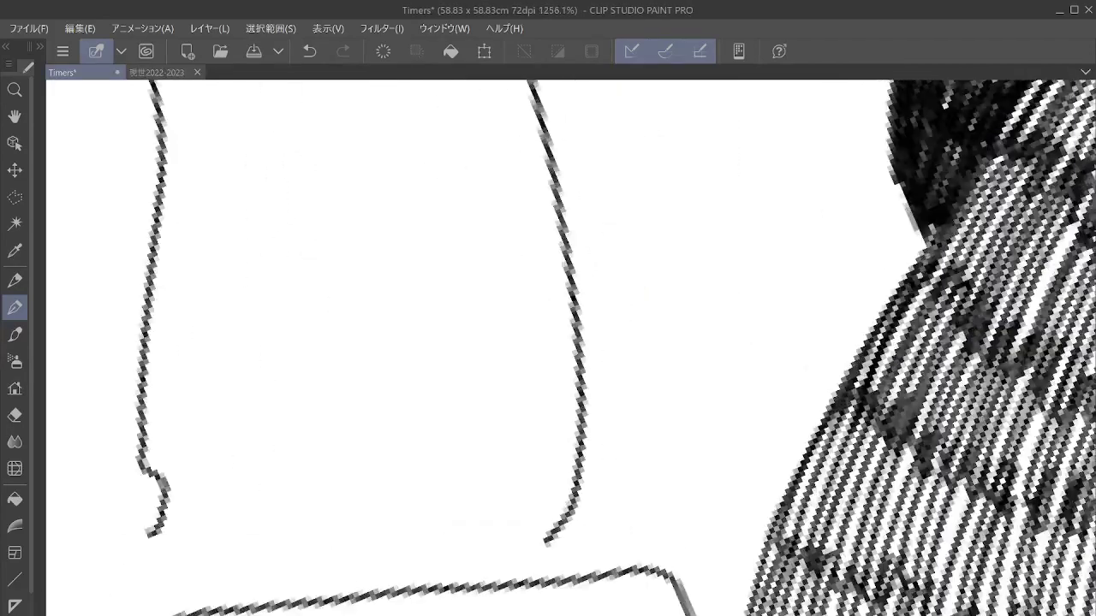
scroll(740, 363, up, 1)
drag(471, 613, 543, 497)
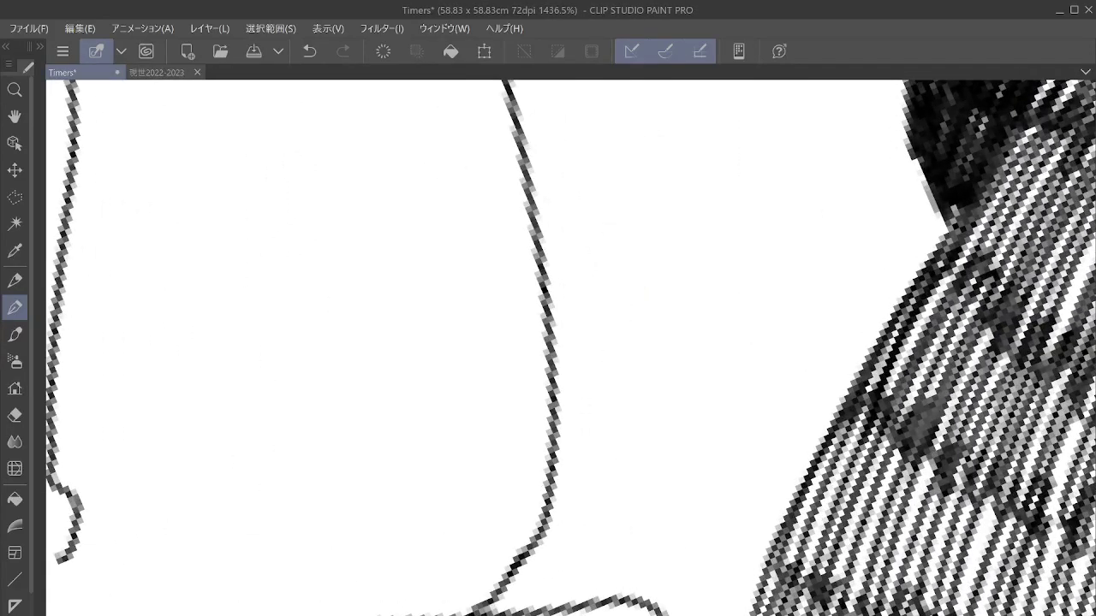
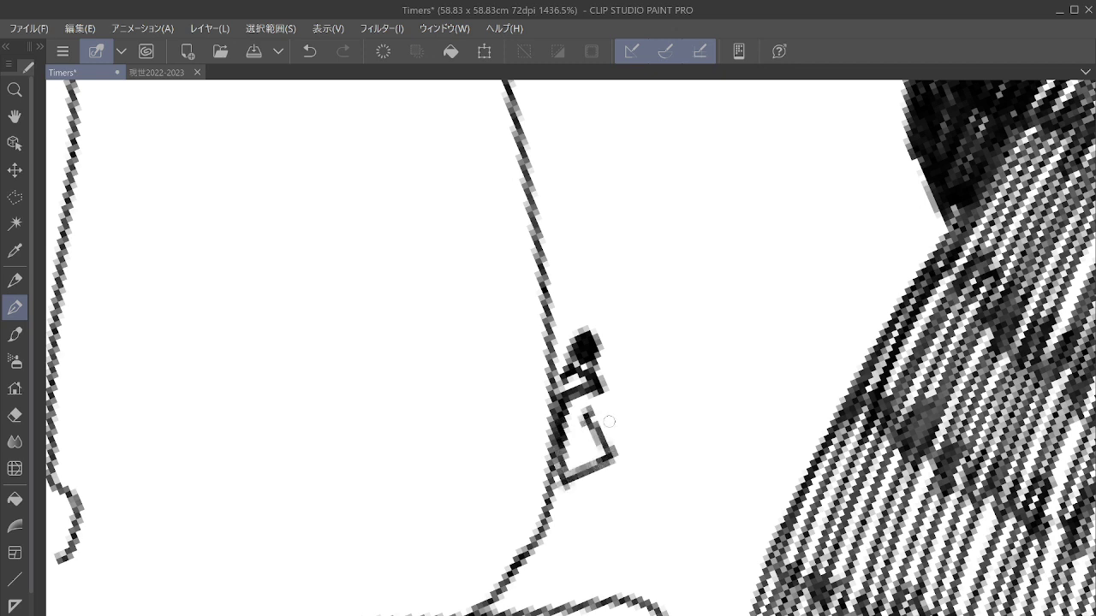
Step: Draw a solid black striding figure against the giant gear's rim line, with its feet on the tooth's upper edge
mouse_move(608, 421)
mouse_down()
mouse_move(625, 450)
mouse_move(571, 414)
mouse_move(597, 393)
mouse_move(570, 459)
mouse_move(618, 442)
mouse_move(576, 470)
mouse_move(588, 467)
mouse_move(575, 554)
mouse_up()
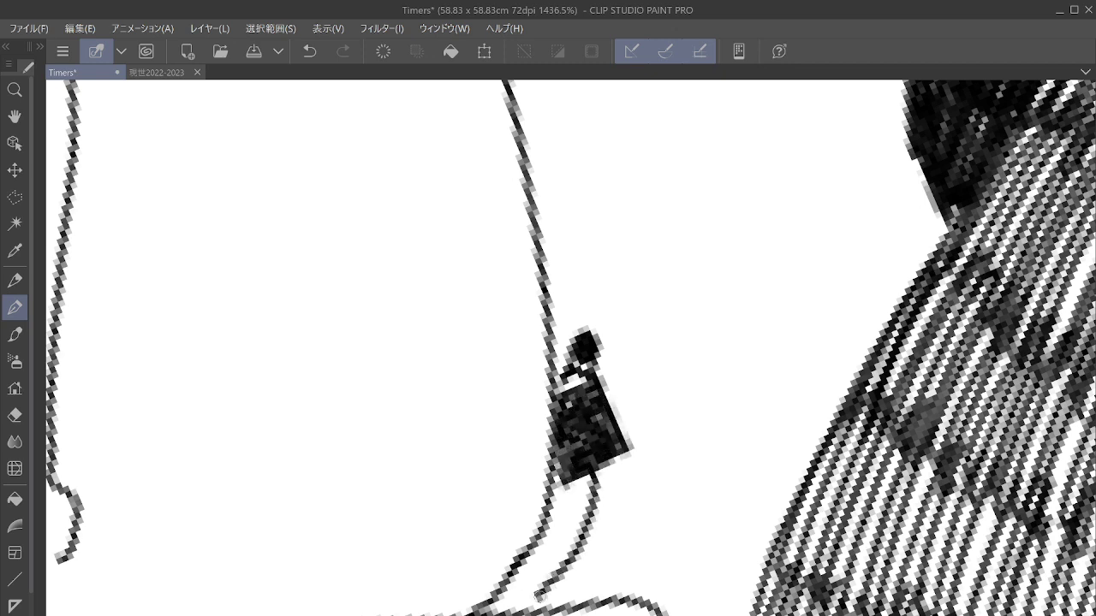
mouse_move(539, 594)
mouse_down()
mouse_move(613, 482)
mouse_move(603, 467)
mouse_move(559, 582)
mouse_up()
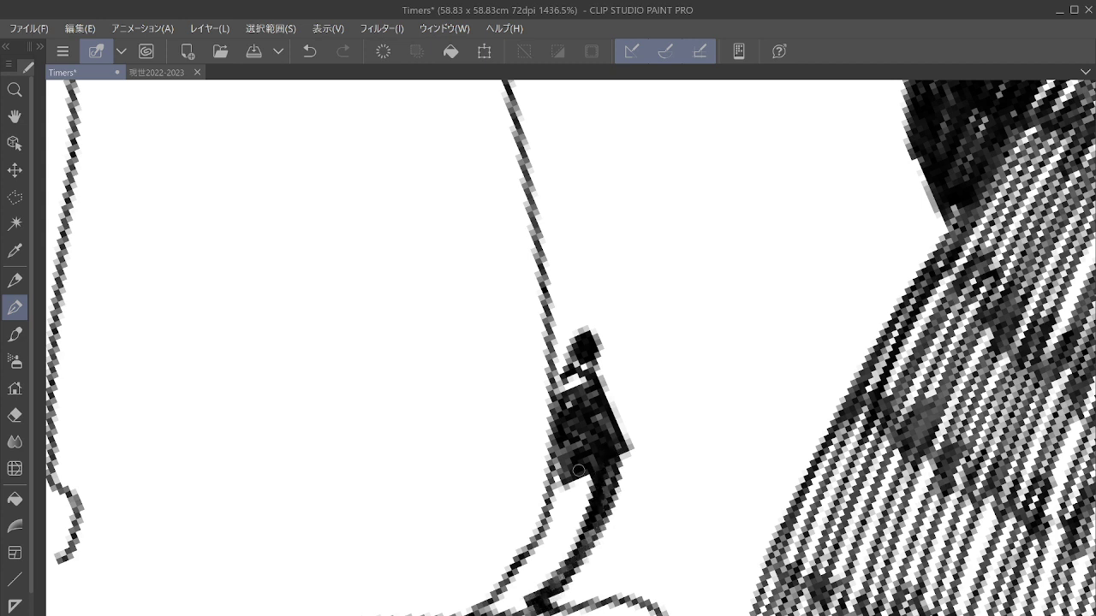
mouse_move(607, 476)
mouse_down()
mouse_move(624, 522)
mouse_move(626, 506)
mouse_up()
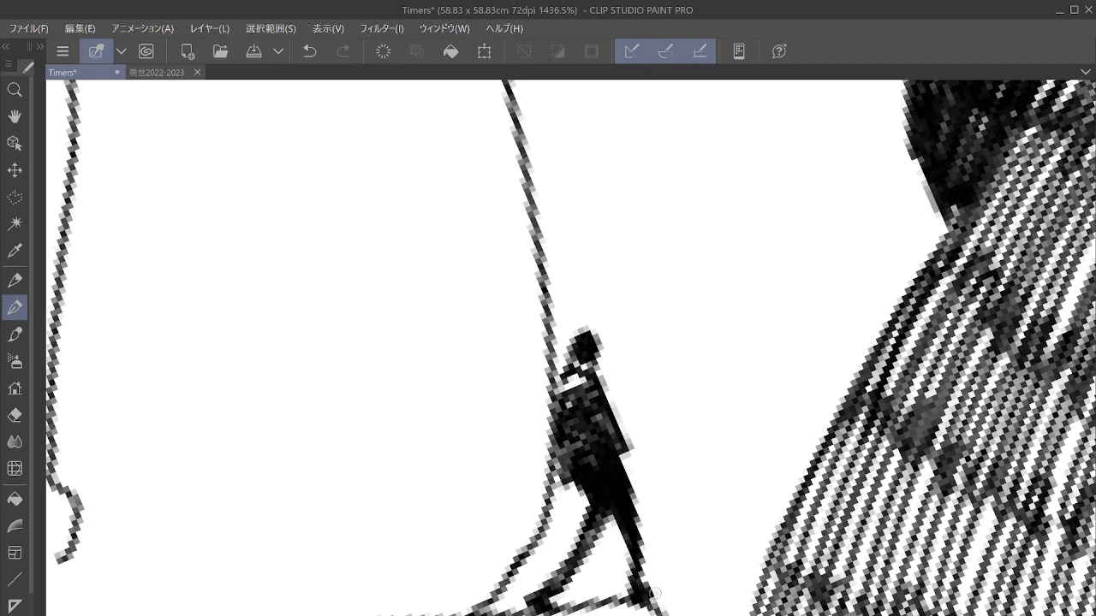
Step: Draw the rim figure's arms and raised gear, with a crescent hole, black tooth sides and one side overlapping the rim line
drag(585, 343, 664, 411)
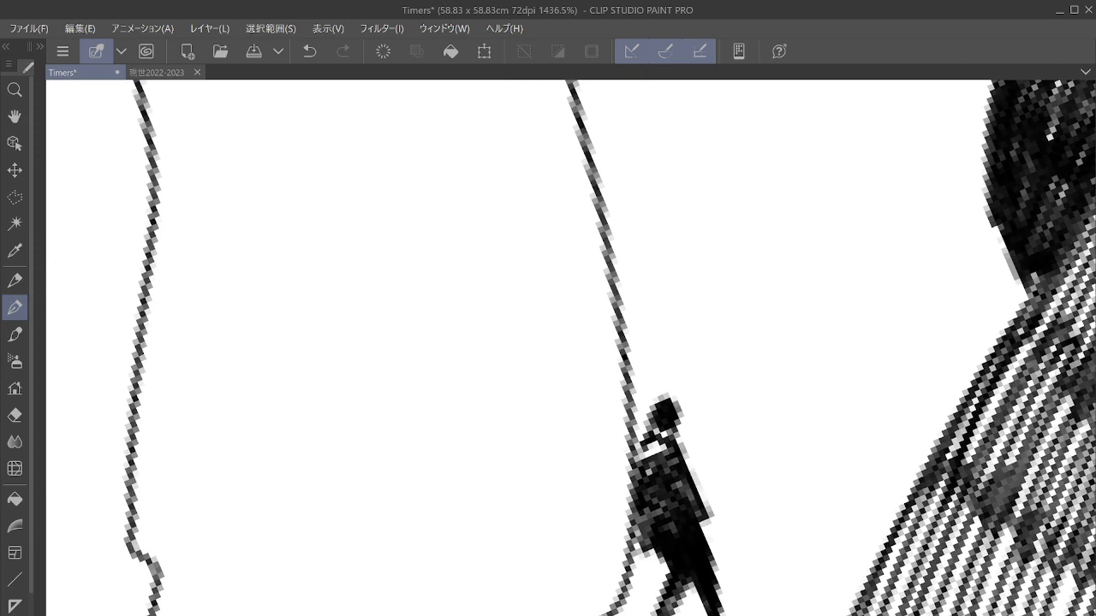
scroll(655, 381, up, 3)
drag(595, 366, 589, 376)
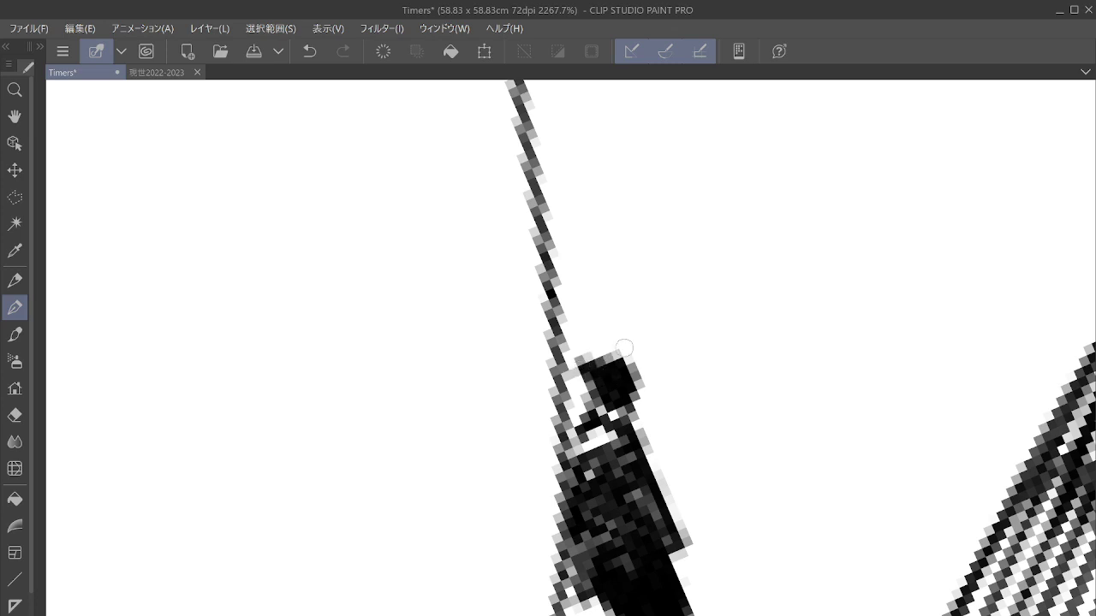
mouse_move(589, 315)
mouse_down()
mouse_move(655, 333)
mouse_move(582, 319)
mouse_up()
drag(565, 360, 609, 367)
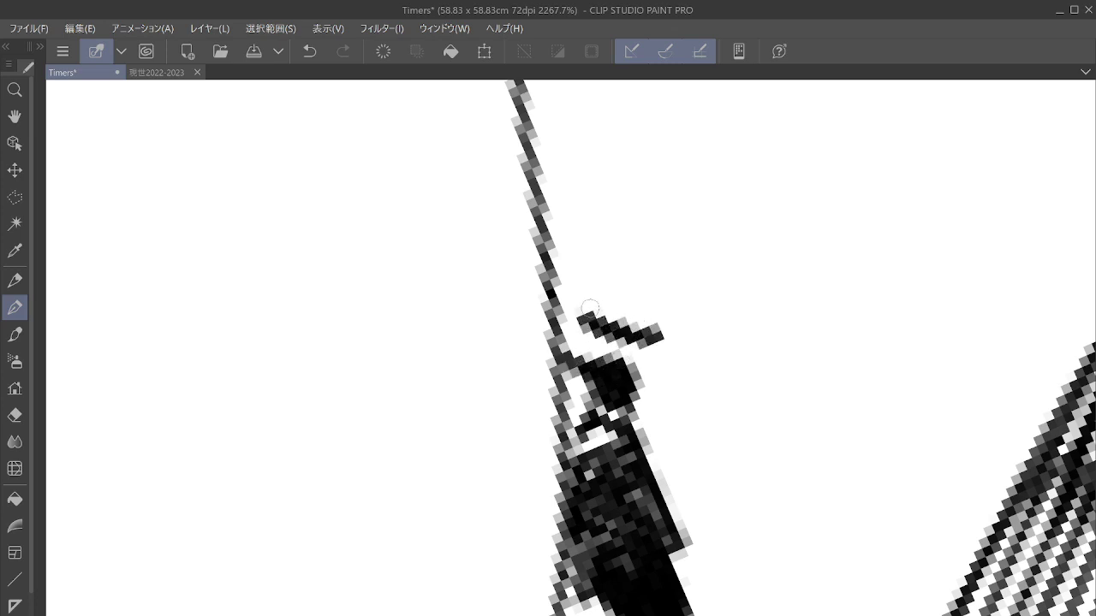
mouse_move(579, 303)
mouse_down()
mouse_move(670, 328)
mouse_move(666, 407)
mouse_up()
mouse_move(673, 324)
mouse_down()
mouse_move(678, 354)
mouse_move(741, 377)
mouse_move(717, 316)
mouse_up()
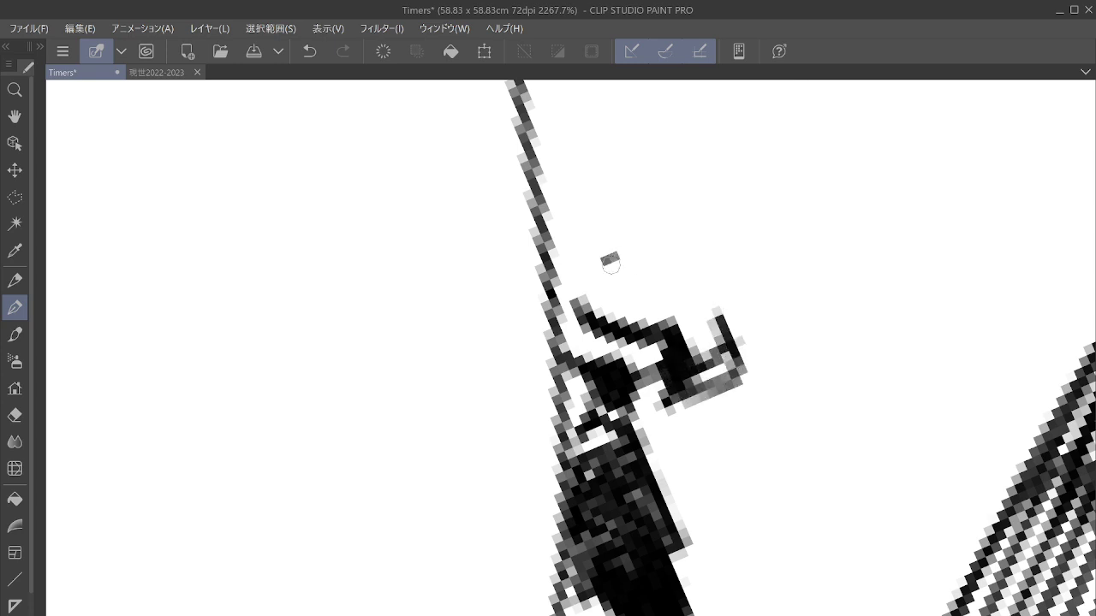
mouse_move(610, 262)
mouse_down()
mouse_move(655, 238)
mouse_move(634, 282)
mouse_move(659, 257)
mouse_up()
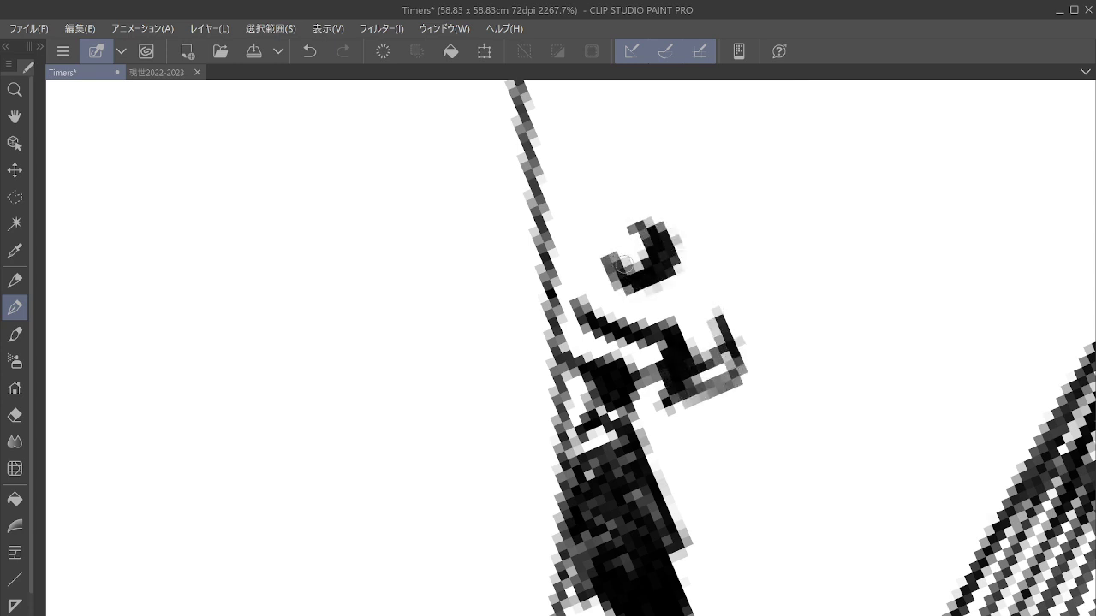
drag(636, 347, 644, 516)
mouse_move(560, 398)
mouse_down()
mouse_move(566, 342)
mouse_move(558, 351)
mouse_up()
mouse_move(555, 302)
mouse_down()
mouse_move(689, 351)
mouse_move(727, 329)
mouse_move(760, 426)
mouse_move(726, 467)
mouse_move(729, 493)
mouse_up()
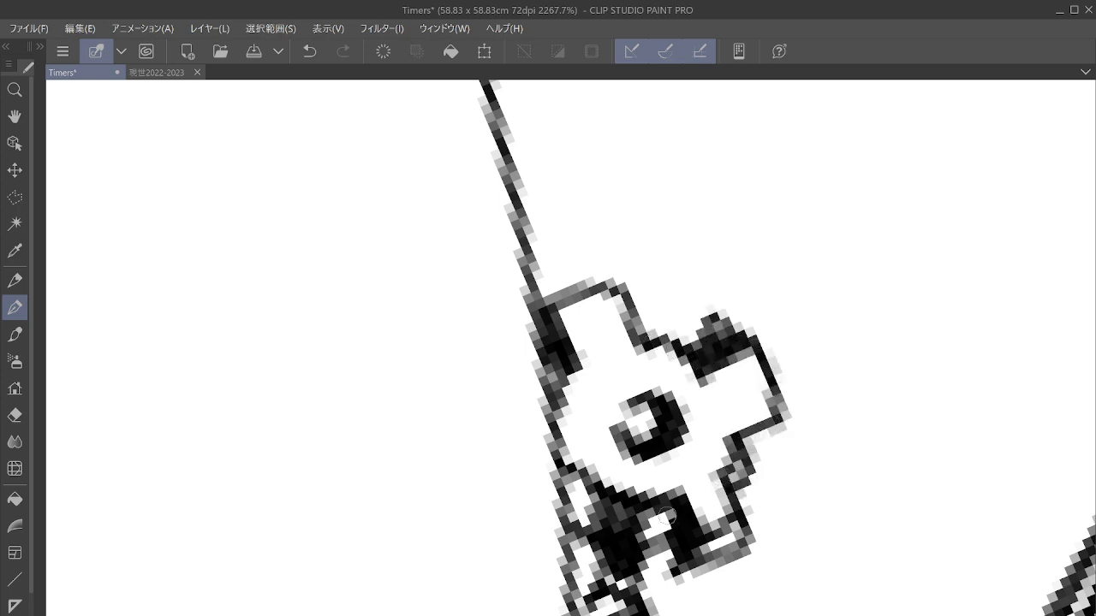
Step: Draw a smaller solid black walking figure between the rim figure and the striped tube, stepping down past the tooth corner
mouse_move(663, 507)
mouse_down()
mouse_move(552, 360)
mouse_move(610, 197)
mouse_move(577, 65)
mouse_up()
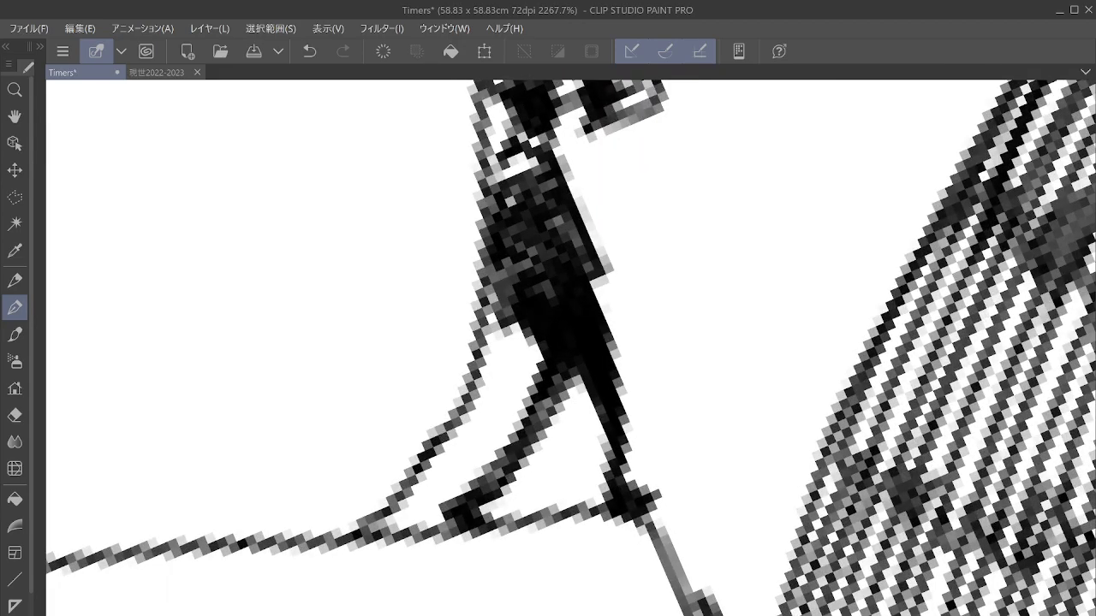
scroll(570, 347, down, 5)
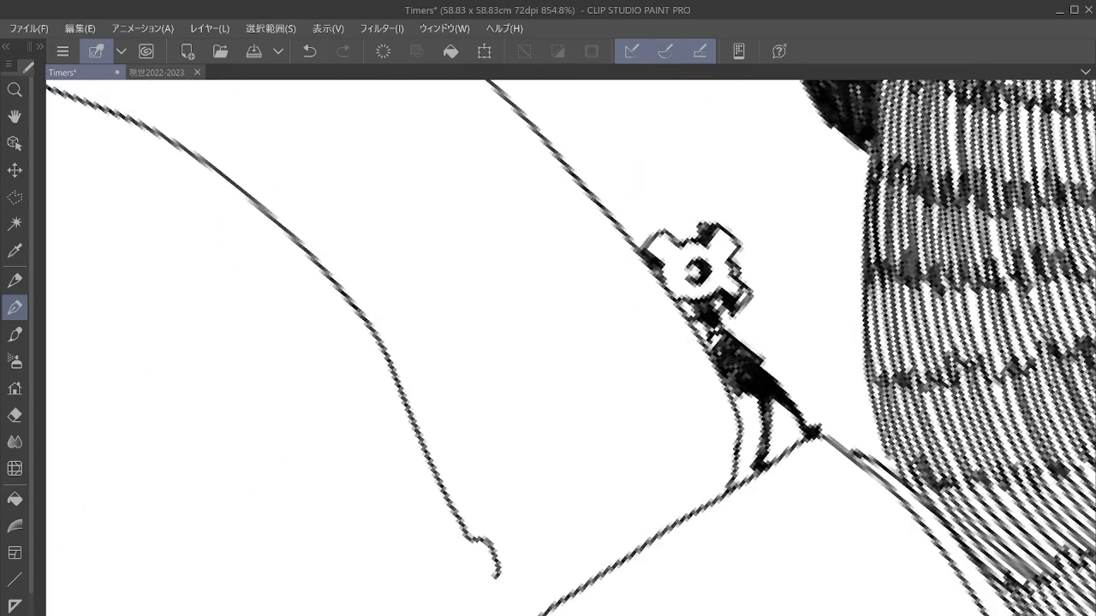
drag(698, 270, 745, 217)
scroll(880, 347, down, 3)
scroll(880, 343, up, 3)
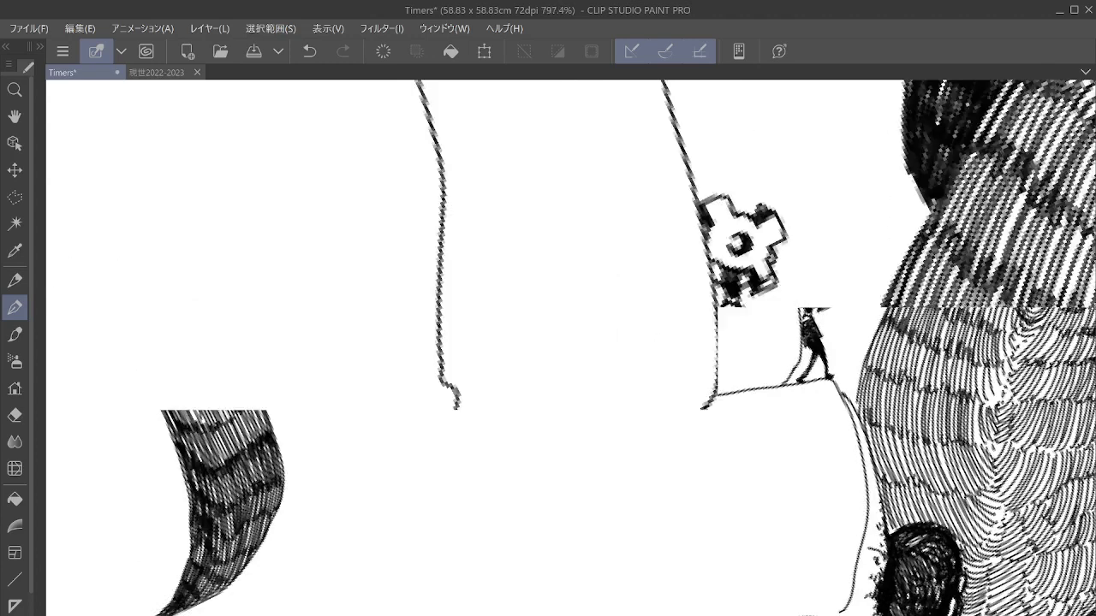
scroll(770, 359, up, 6)
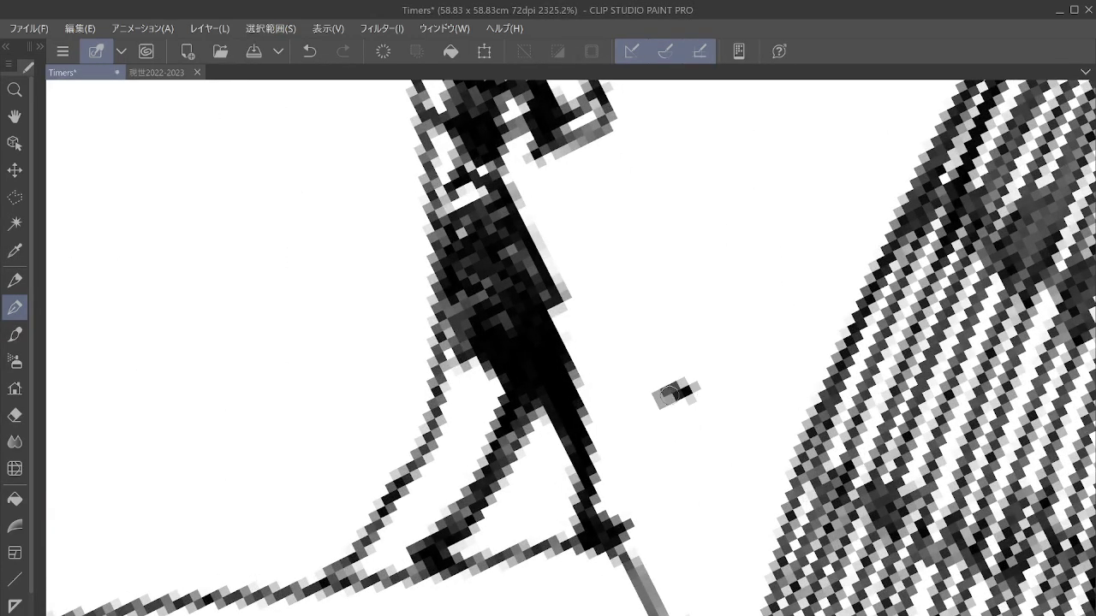
mouse_move(651, 387)
mouse_down()
mouse_move(691, 385)
mouse_move(673, 363)
mouse_move(677, 338)
mouse_move(666, 476)
mouse_move(693, 424)
mouse_move(723, 480)
mouse_move(680, 436)
mouse_move(696, 478)
mouse_up()
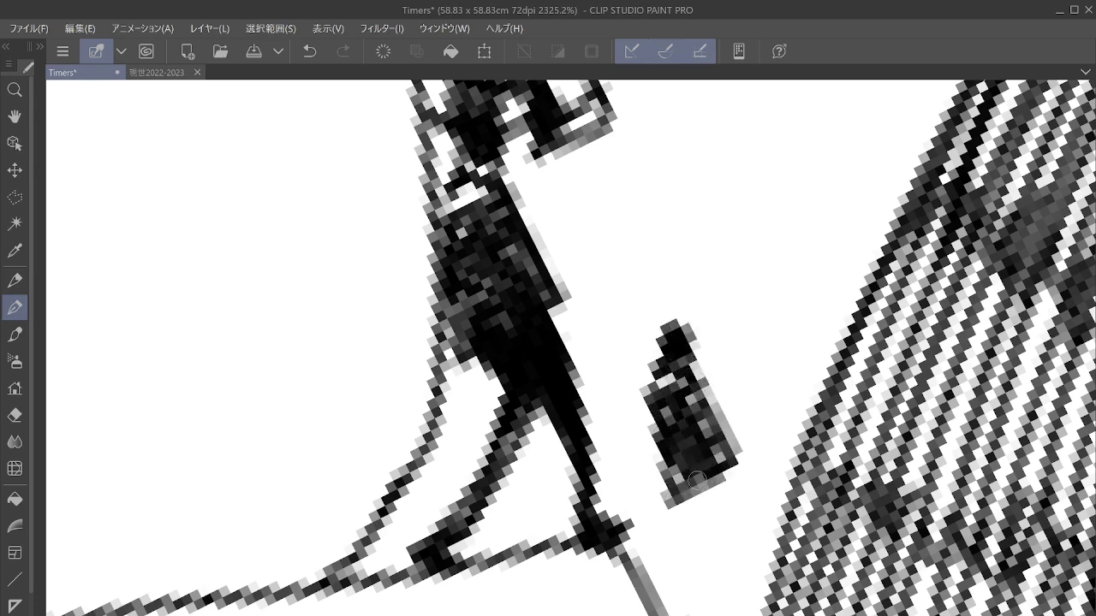
mouse_move(704, 525)
mouse_down()
mouse_move(683, 612)
mouse_move(724, 476)
mouse_move(684, 609)
mouse_up()
mouse_move(702, 531)
mouse_down()
mouse_move(728, 574)
mouse_move(725, 609)
mouse_move(736, 480)
mouse_move(736, 610)
mouse_up()
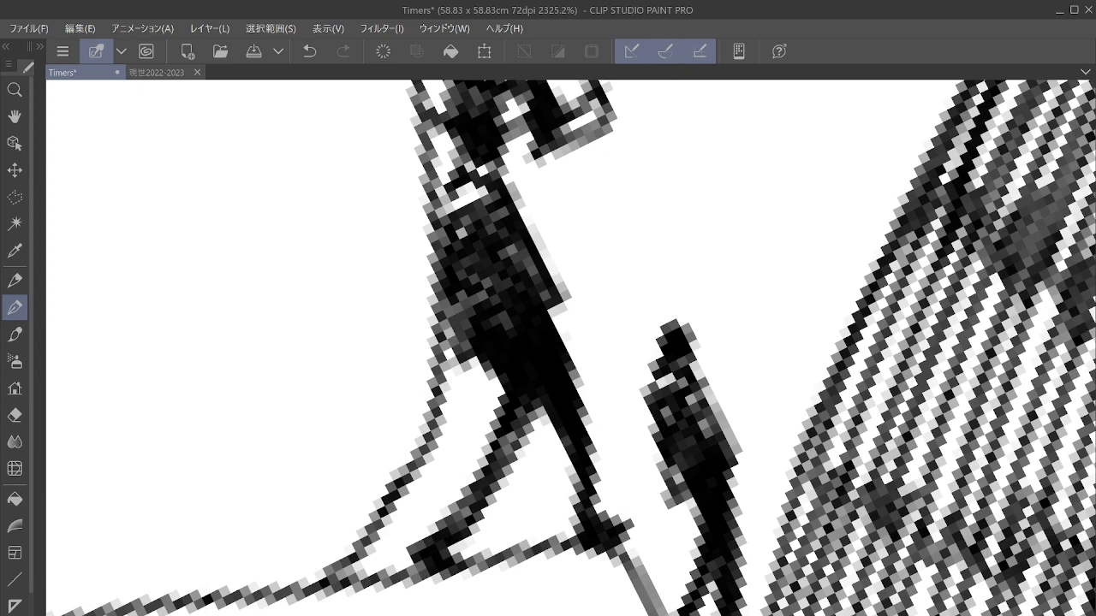
Step: Draw the smaller figure's arms and raised gear, with crescent hole and black tooth sides, adjoining the rim figure's gear and back
drag(570, 309, 542, 462)
mouse_move(621, 484)
mouse_down()
mouse_move(684, 448)
mouse_move(715, 509)
mouse_move(749, 467)
mouse_move(736, 450)
mouse_up()
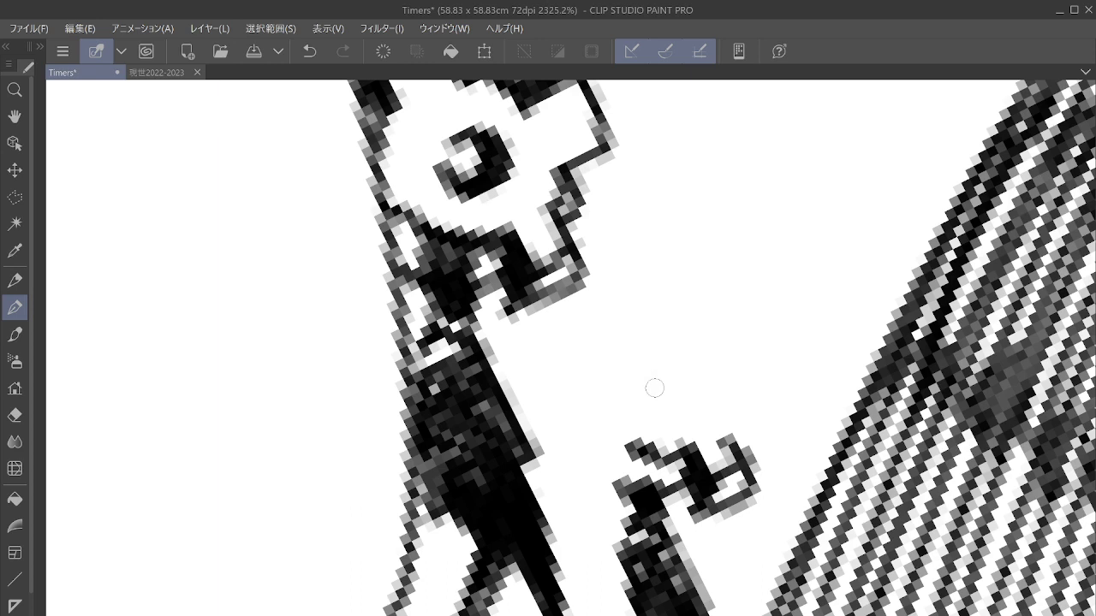
mouse_move(650, 391)
mouse_down()
mouse_move(681, 377)
mouse_move(667, 343)
mouse_move(638, 351)
mouse_move(662, 389)
mouse_up()
mouse_move(633, 443)
mouse_down()
mouse_move(584, 496)
mouse_move(633, 450)
mouse_move(591, 462)
mouse_move(538, 427)
mouse_move(586, 507)
mouse_move(603, 402)
mouse_move(570, 306)
mouse_move(562, 329)
mouse_move(610, 262)
mouse_move(654, 323)
mouse_move(724, 324)
mouse_move(753, 308)
mouse_move(715, 300)
mouse_move(757, 314)
mouse_move(781, 363)
mouse_move(690, 463)
mouse_up()
drag(638, 395, 682, 402)
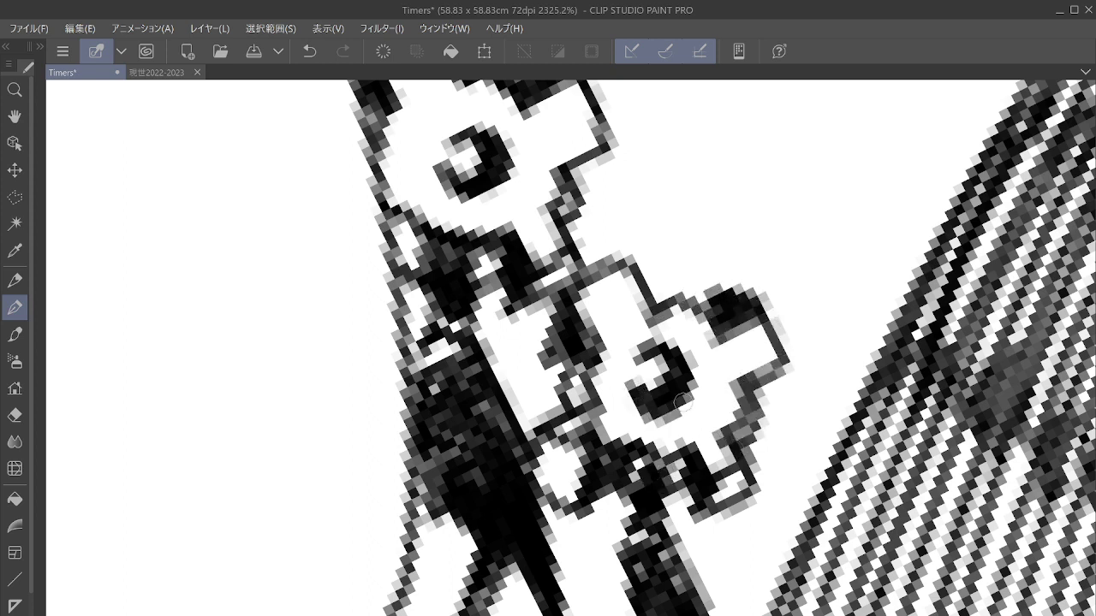
Step: Review the two new gear carriers beside the striped tube up close and within the whole illustration
scroll(671, 353, down, 5)
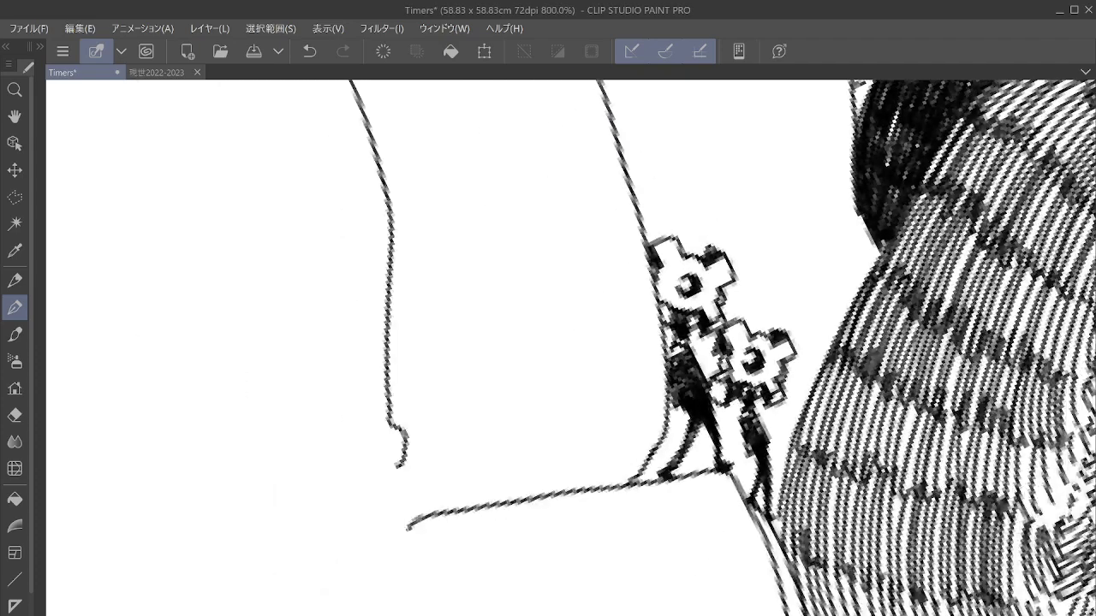
drag(685, 351, 652, 387)
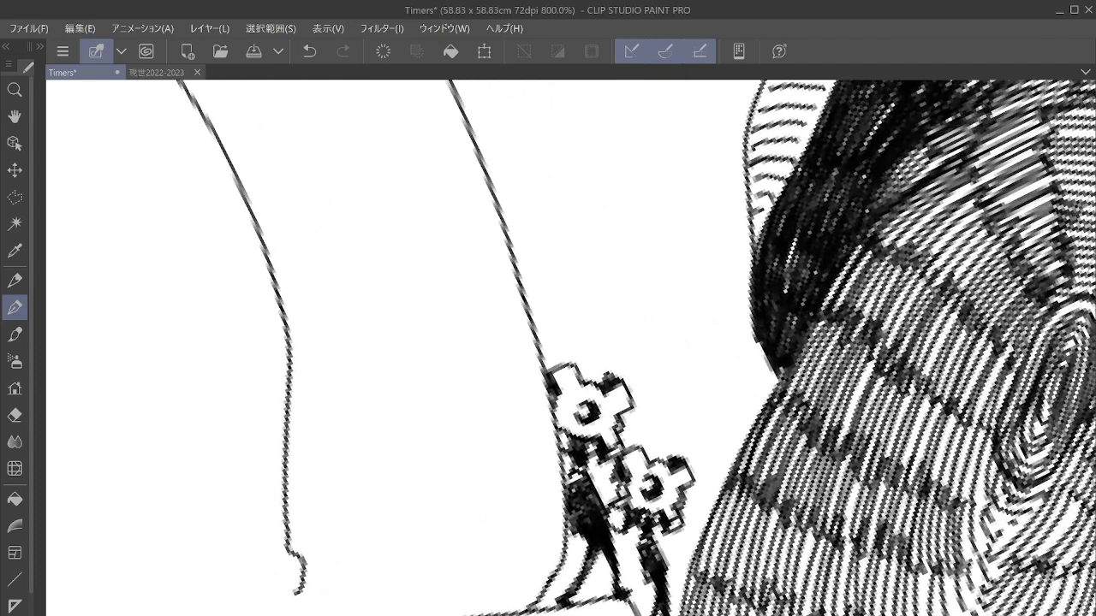
scroll(750, 458, up, 4)
scroll(753, 434, down, 4)
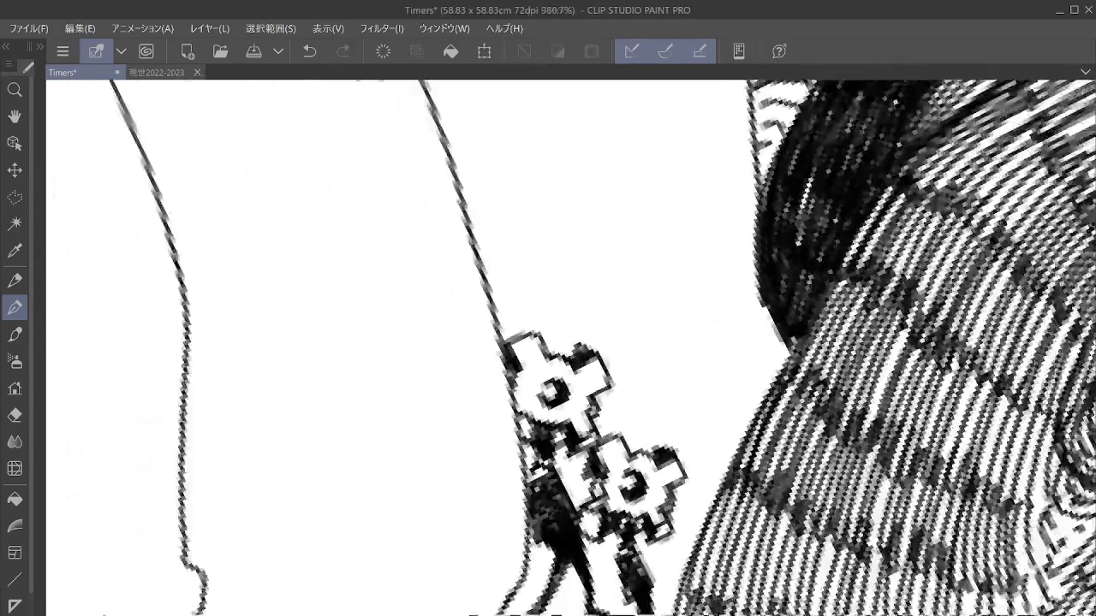
scroll(747, 473, down, 2)
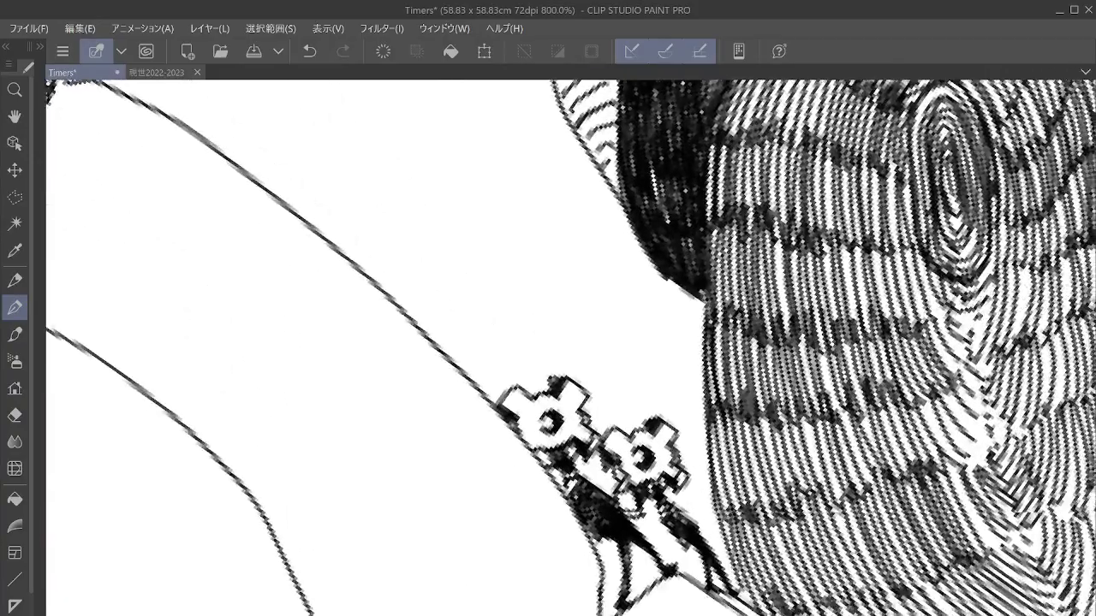
scroll(757, 438, up, 4)
scroll(770, 411, down, 6)
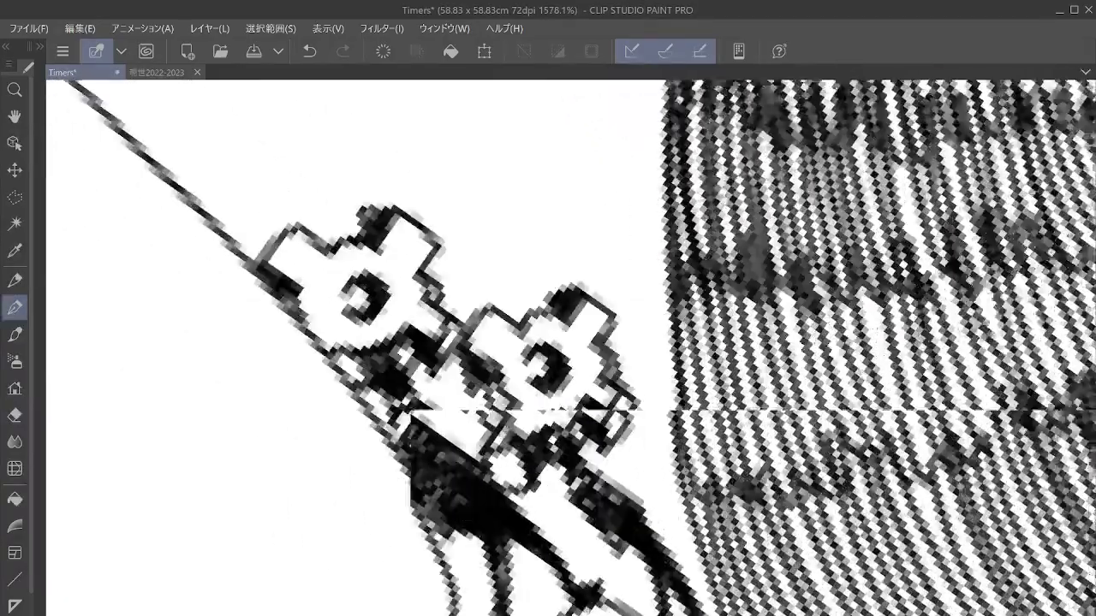
scroll(771, 411, down, 8)
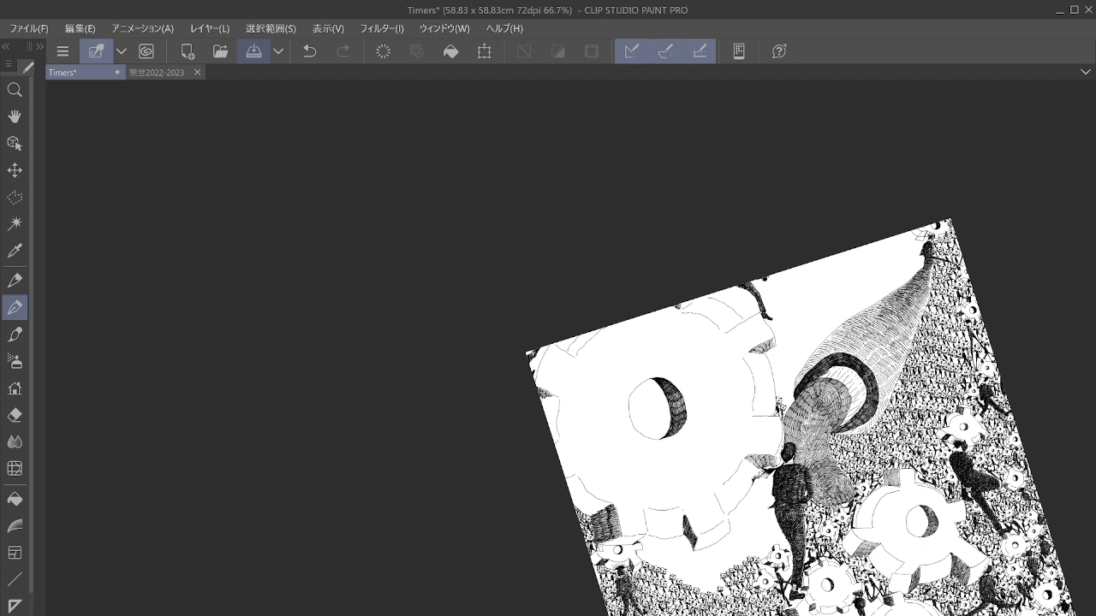
Step: Save the Timers illustration
click(253, 51)
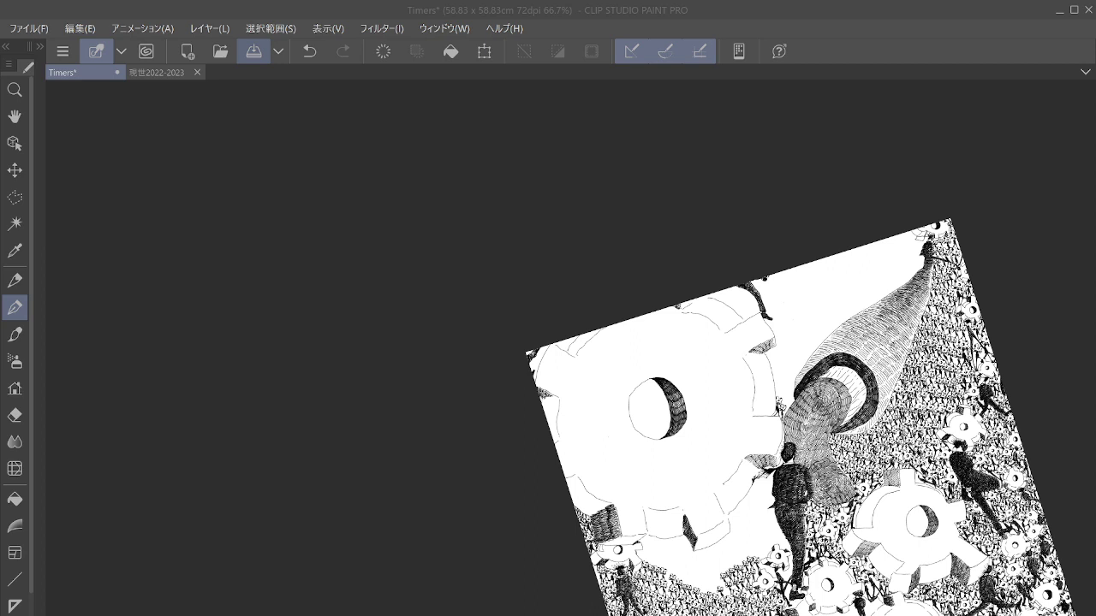
key(ctrl+s)
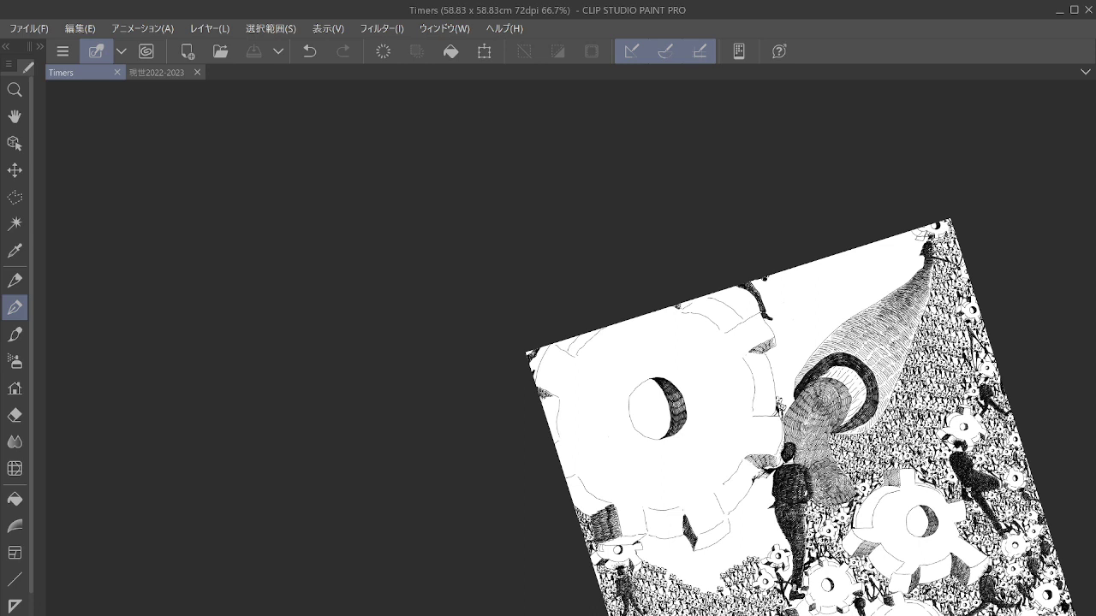